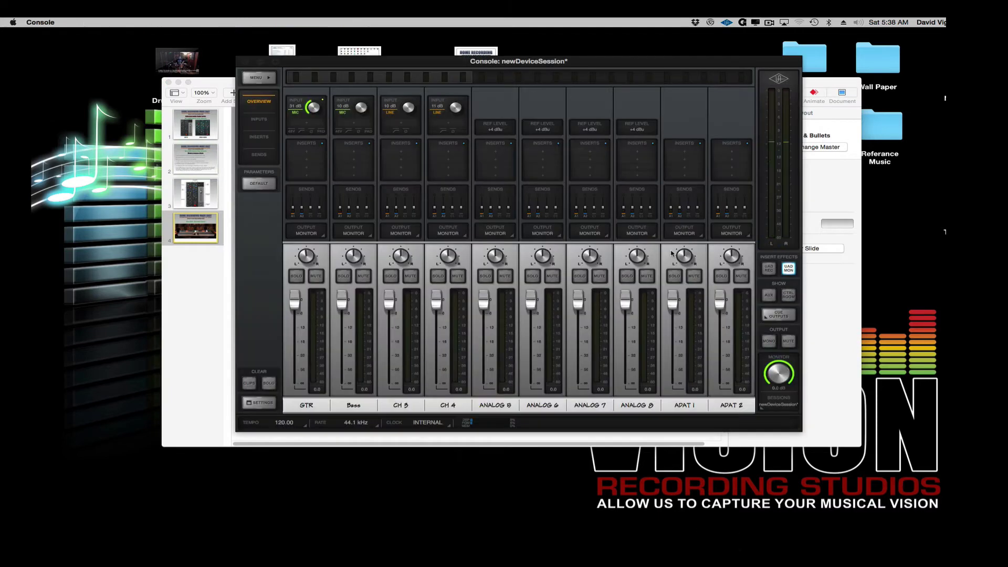
- Enlarge and reposition the mixer window so that all channels through ADAT 8 and the full monitor section fit on screen
left_click_drag(457, 62, 366, 42)
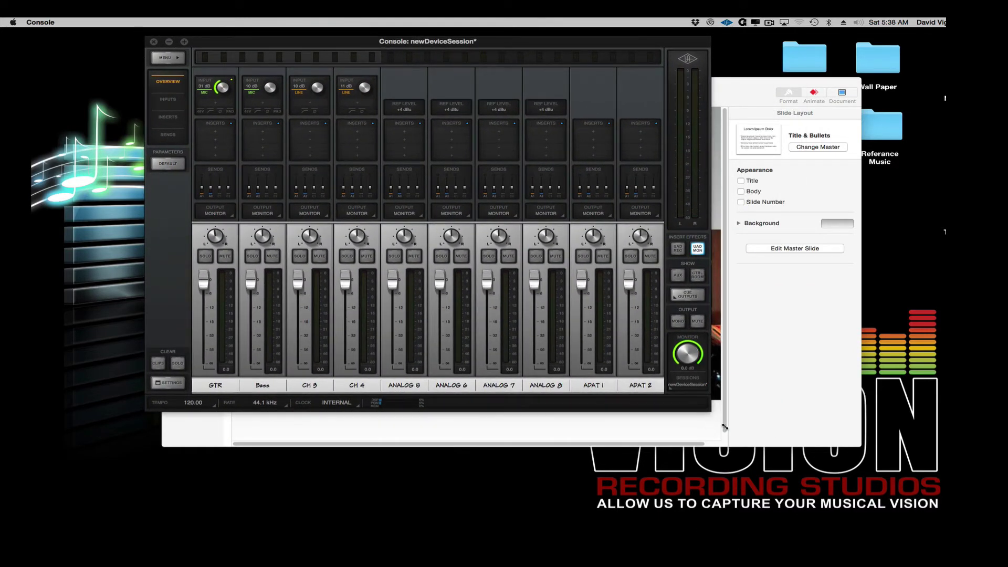
left_click_drag(710, 410, 889, 531)
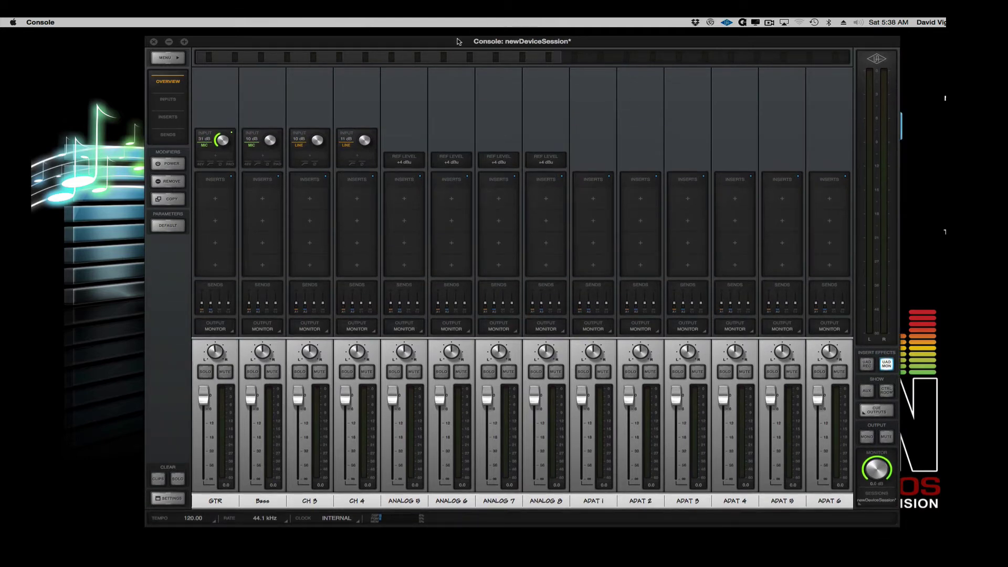
left_click_drag(451, 41, 408, 36)
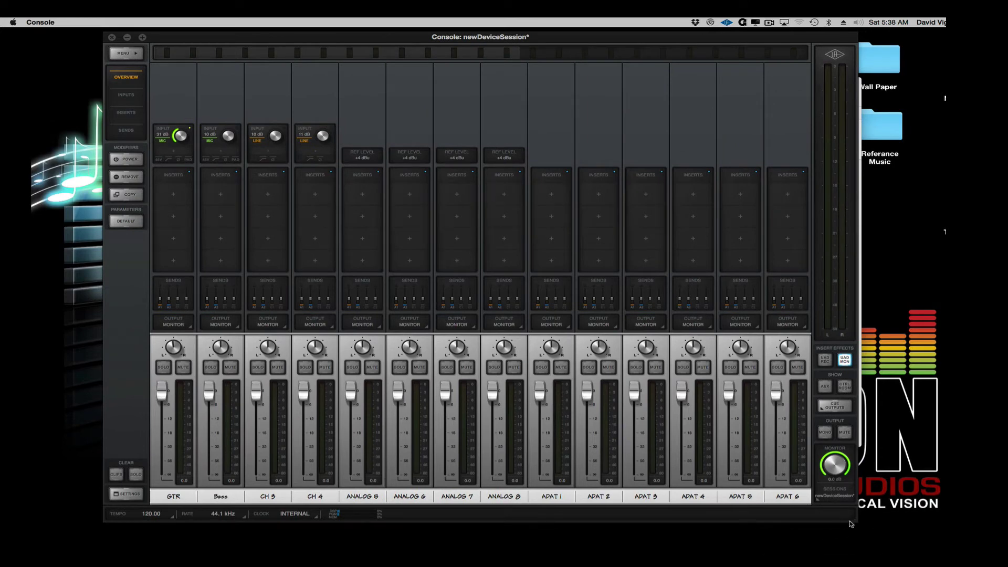
left_click_drag(858, 522, 938, 541)
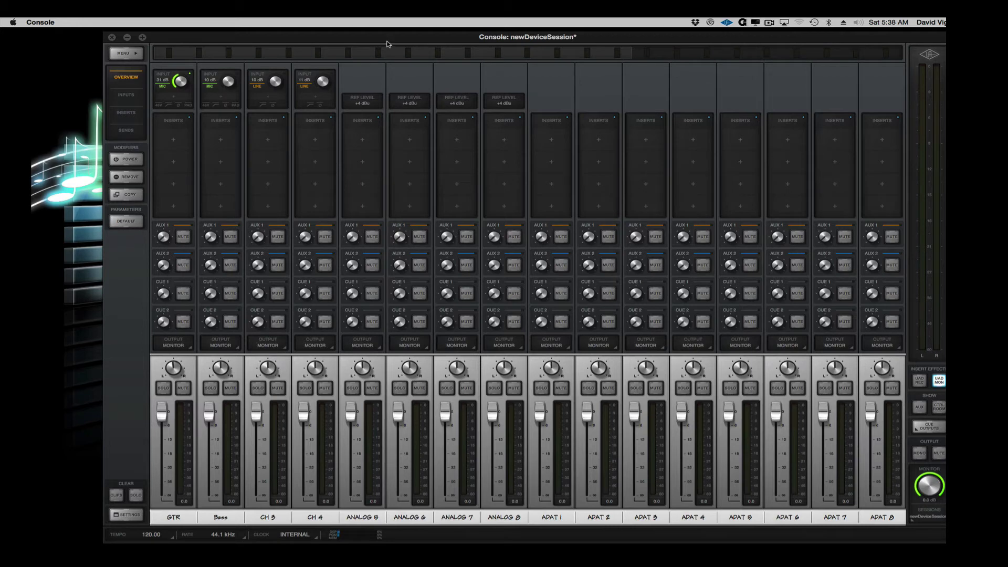
left_click_drag(388, 40, 362, 36)
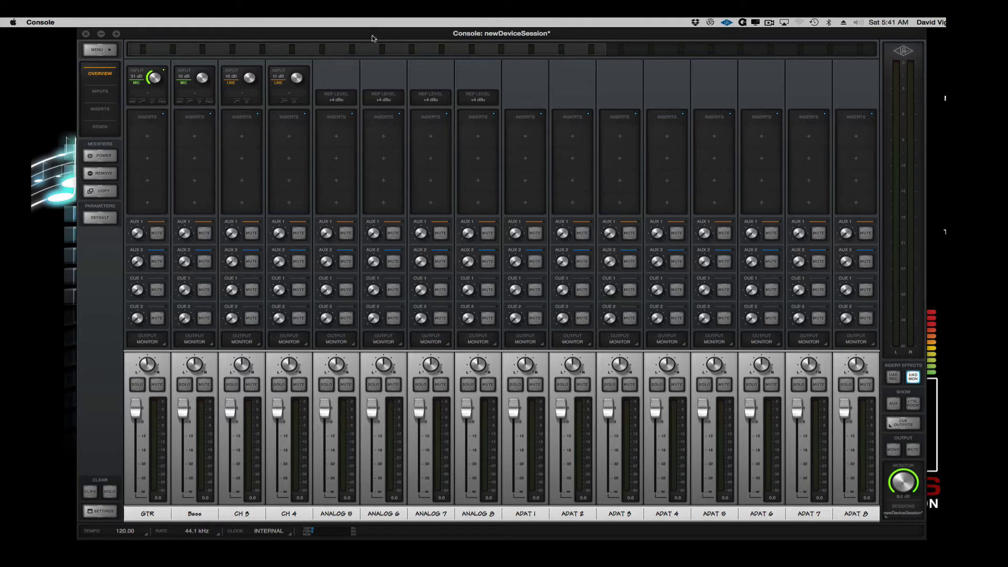
left_click_drag(372, 32, 372, 34)
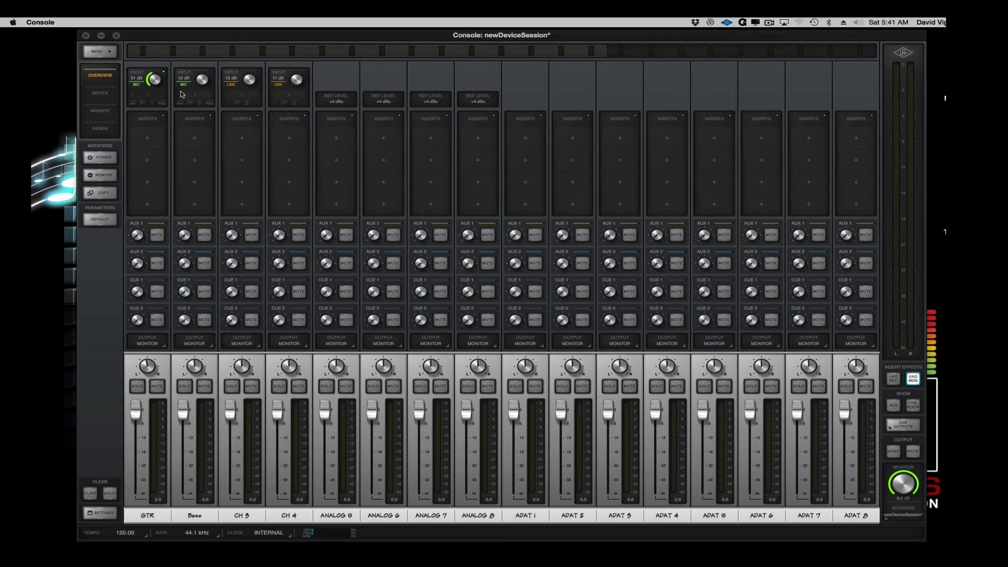
left_click_drag(189, 38, 193, 41)
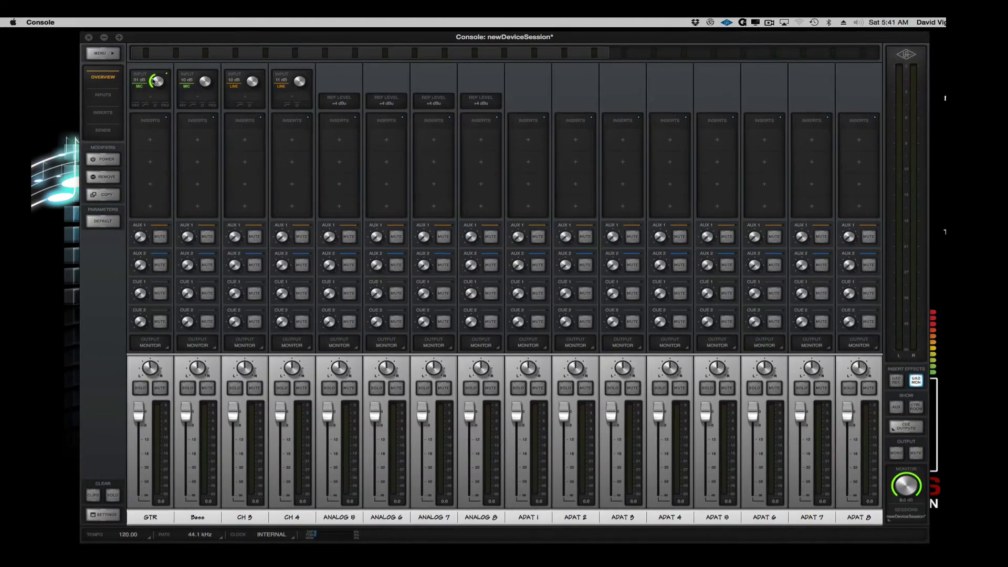
- Load the SSL E Channel Strip into the GTR channel's first insert, view its controls, and remove it
left_click(152, 143)
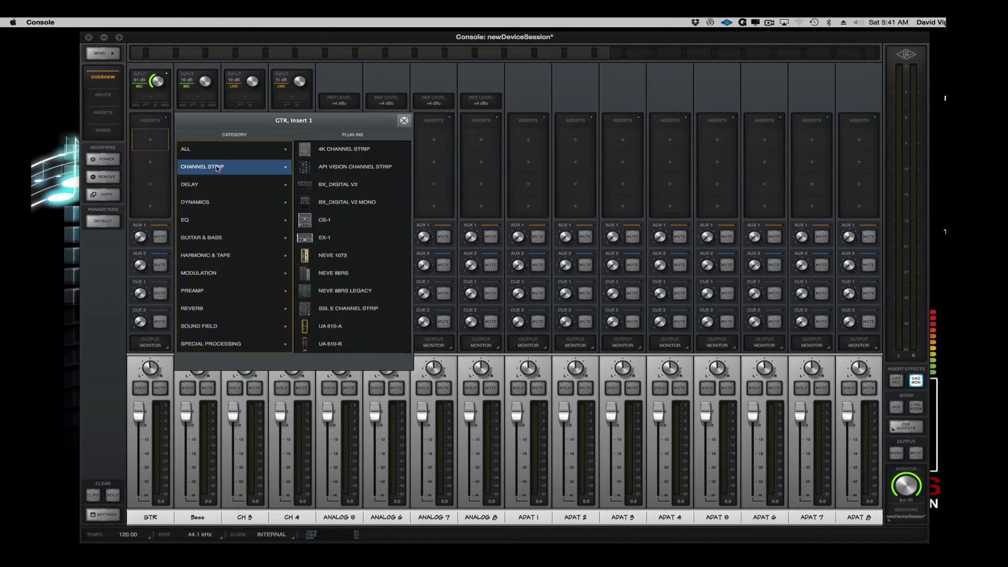
left_click(219, 169)
left_click(327, 310)
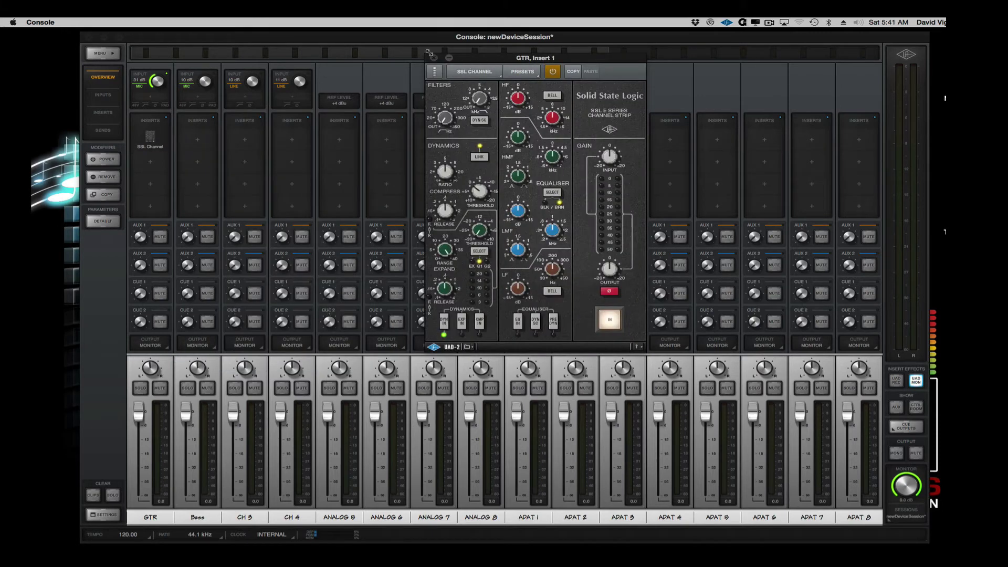
left_click(434, 58)
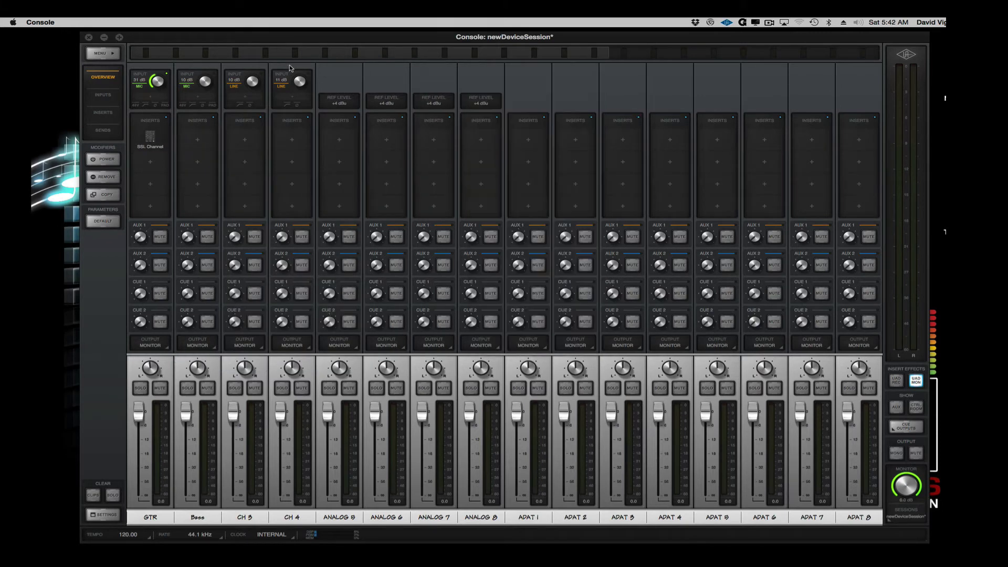
left_click(149, 140)
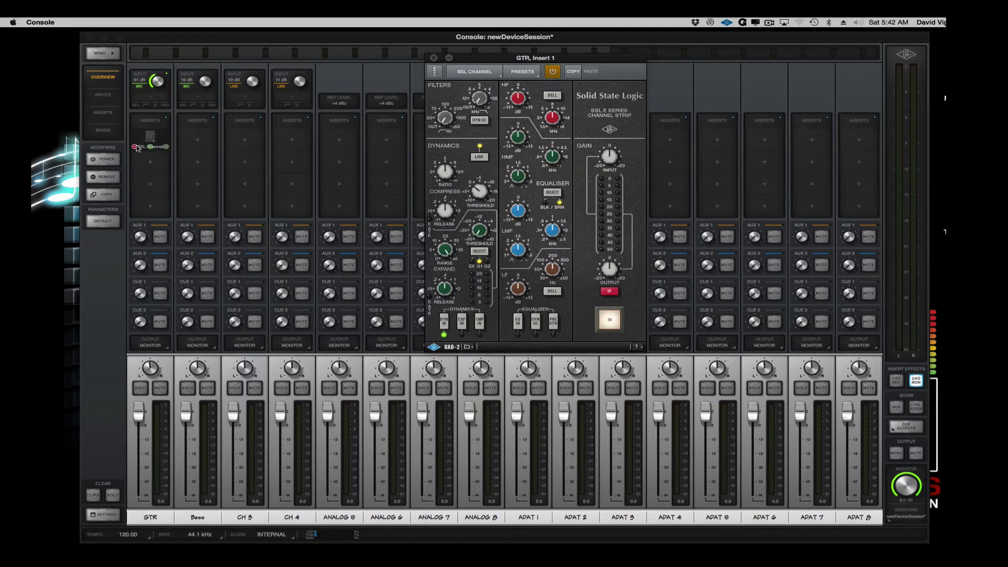
left_click(135, 147)
- Load the Neve 88RS channel strip into the GTR channel's first insert, view its controls, and close its window
left_click(145, 146)
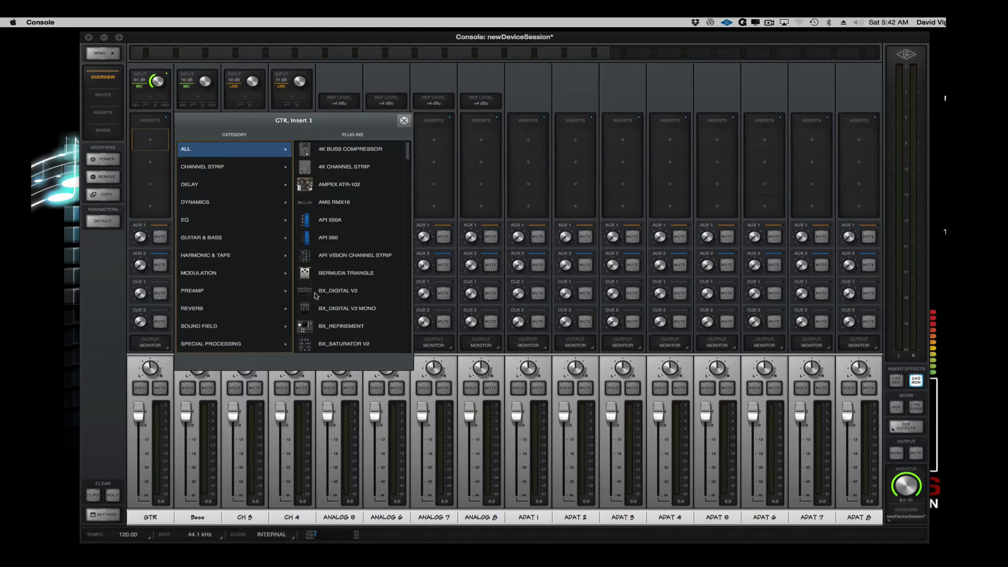
scroll(316, 296, "down", 3)
scroll(315, 296, "up", 3)
left_click(265, 168)
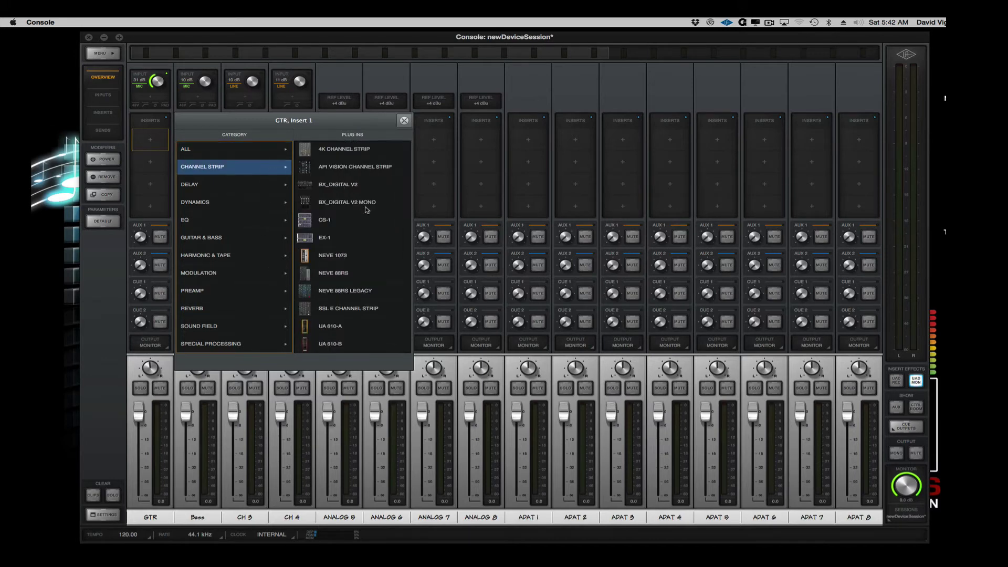
left_click(351, 277)
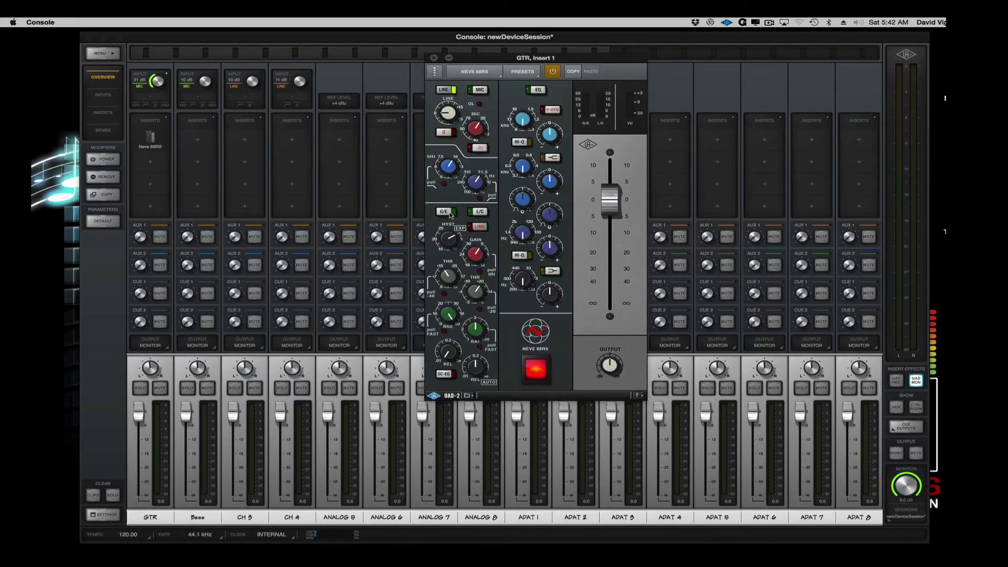
left_click_drag(480, 63, 282, 77)
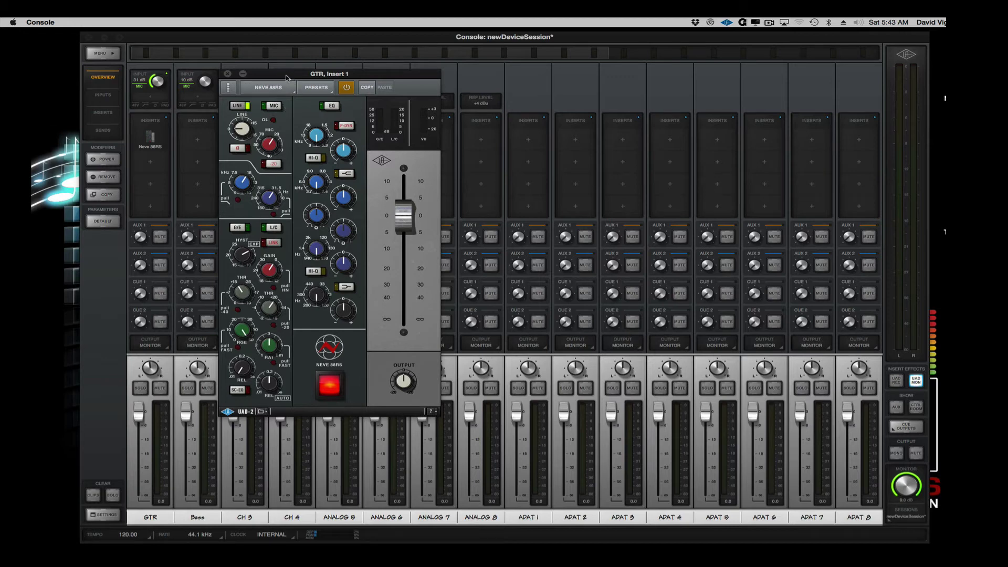
left_click_drag(286, 76, 288, 74)
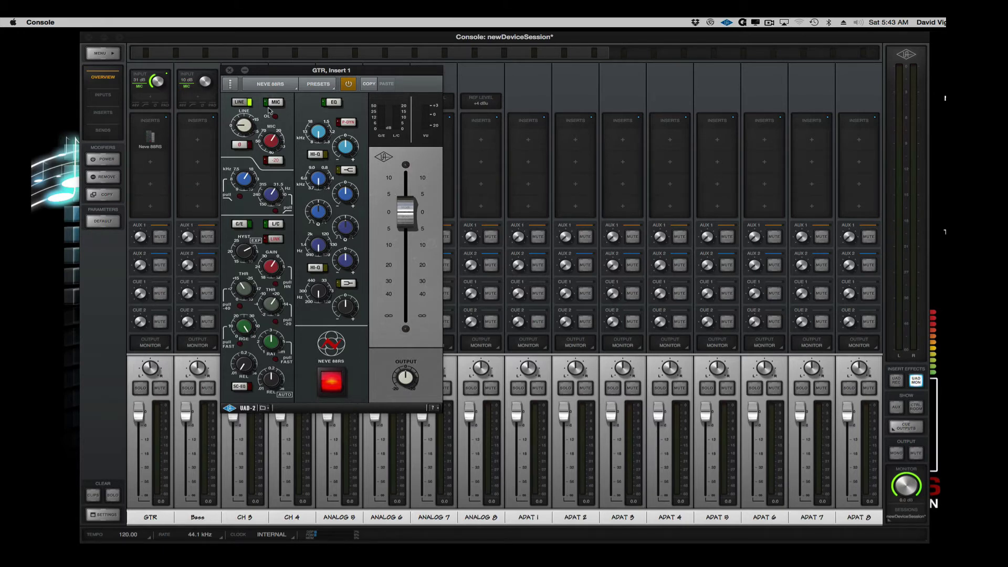
left_click(230, 71)
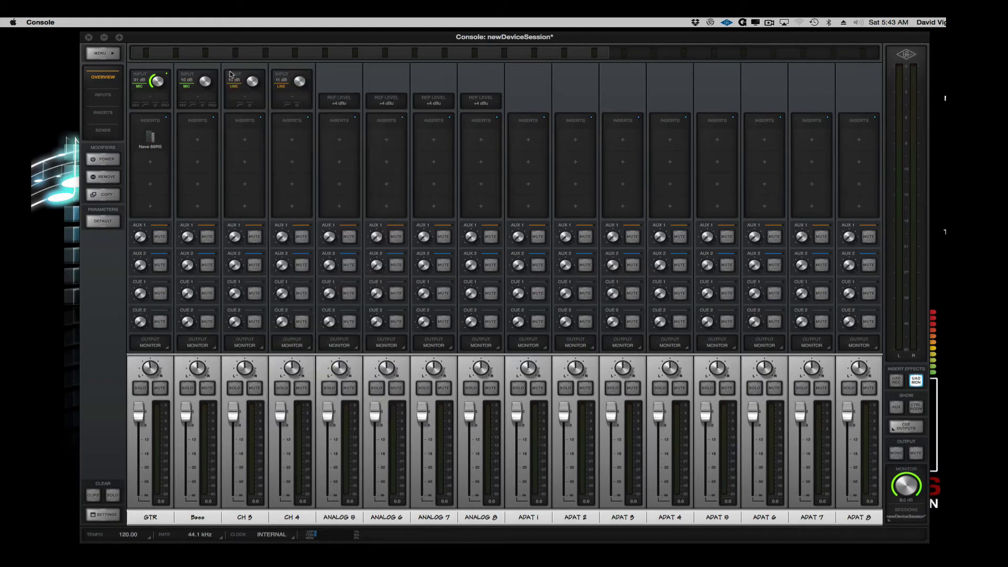
- Load the Cooper Time Cube delay into the GTR channel's second insert and close its window
left_click(151, 165)
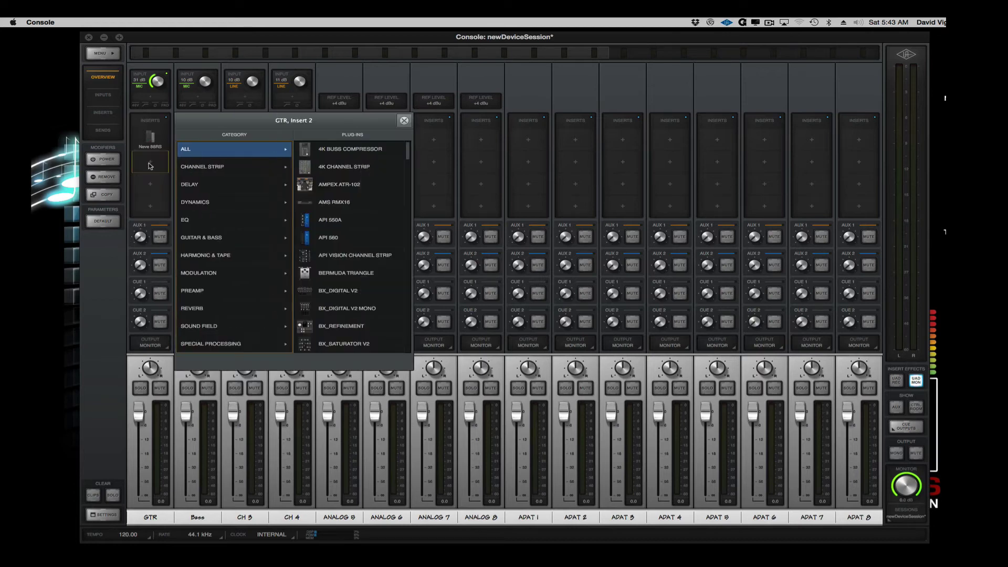
left_click(240, 190)
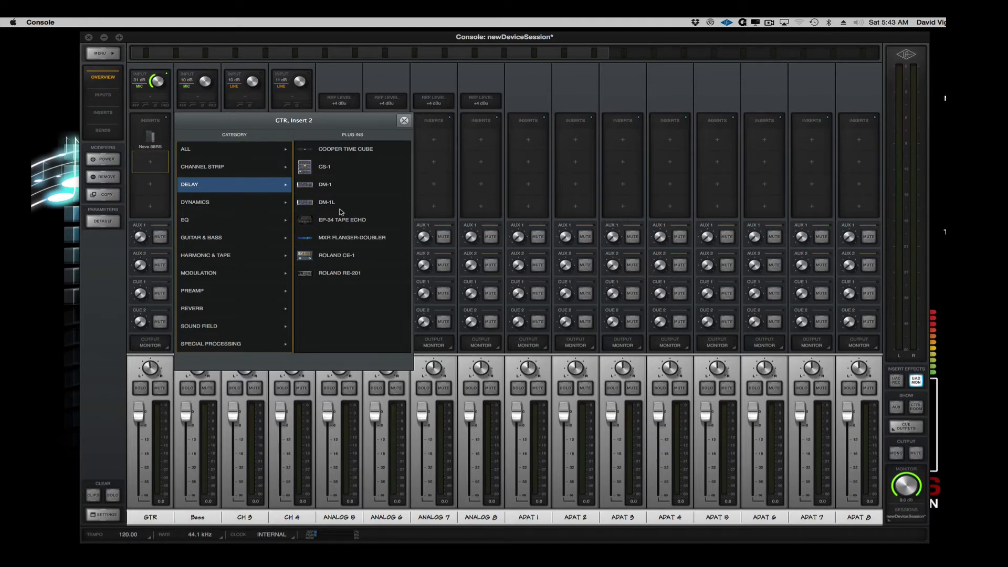
left_click(349, 150)
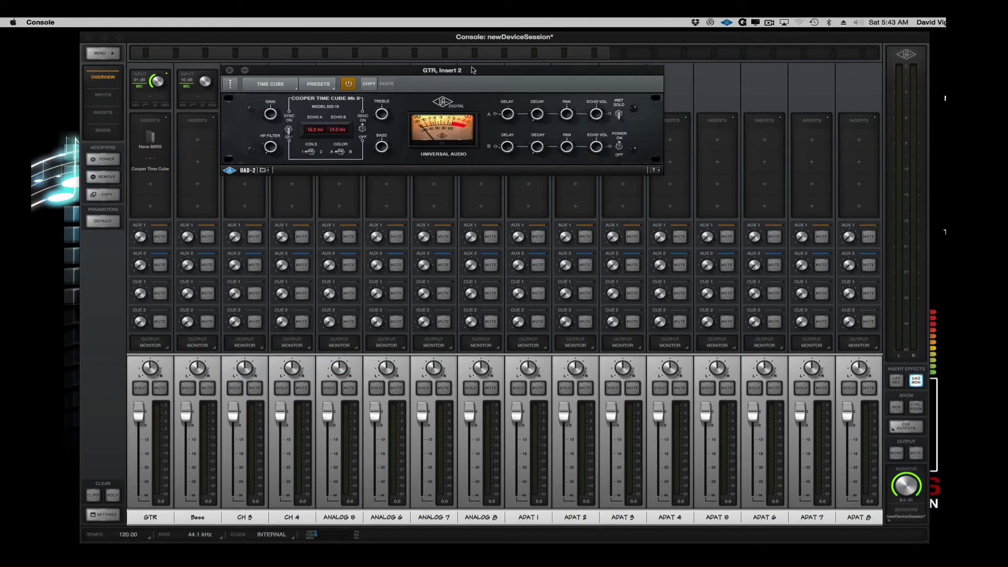
left_click_drag(474, 70, 463, 112)
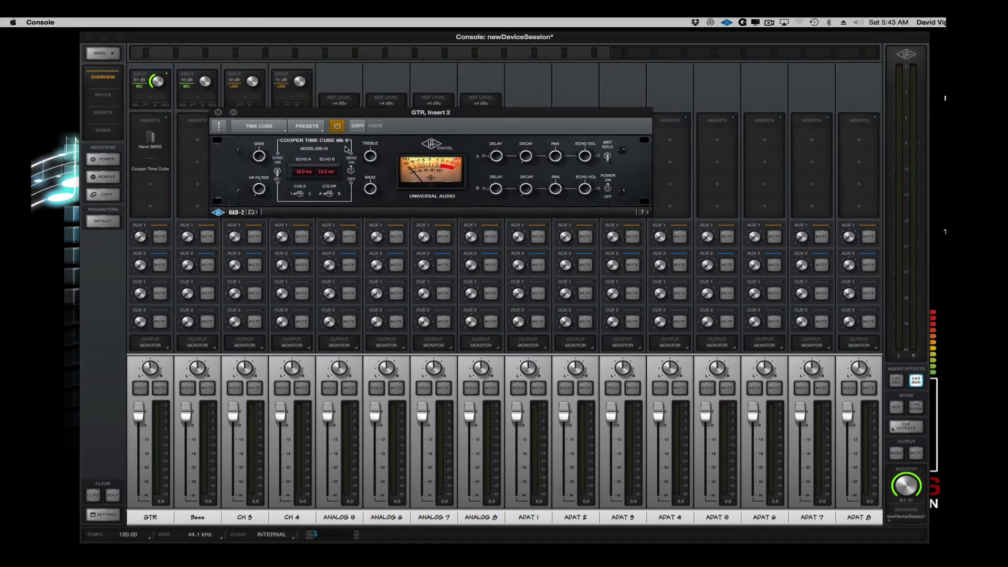
left_click(219, 113)
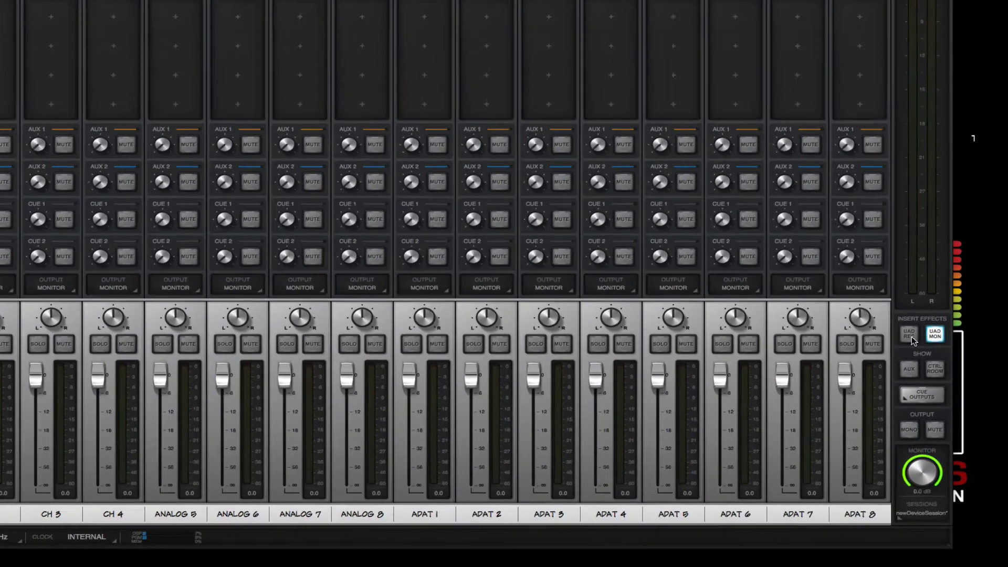
- Set the insert effects to UAD REC after comparing that mode with UAD MON, and quit the Console application
left_click(899, 385)
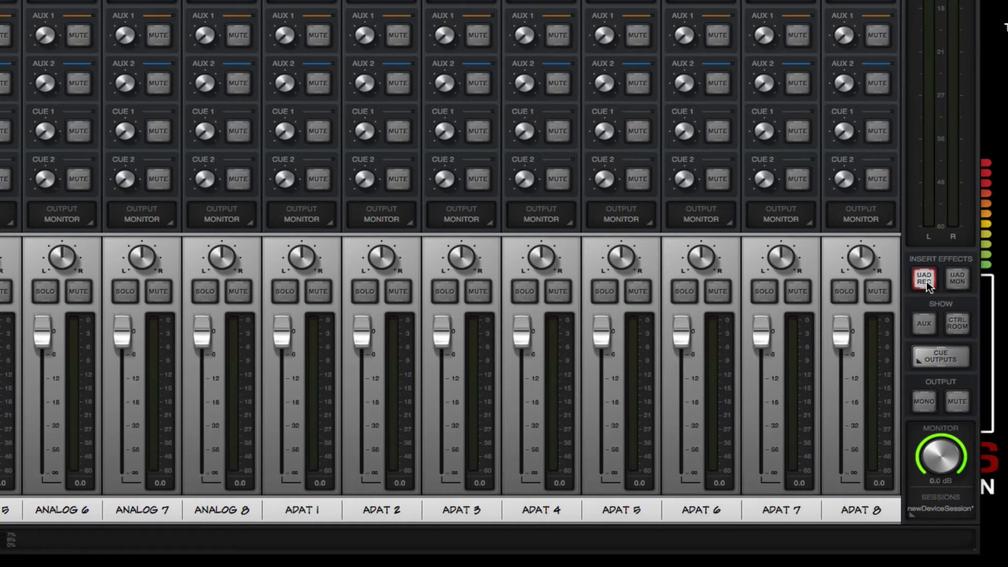
left_click(959, 282)
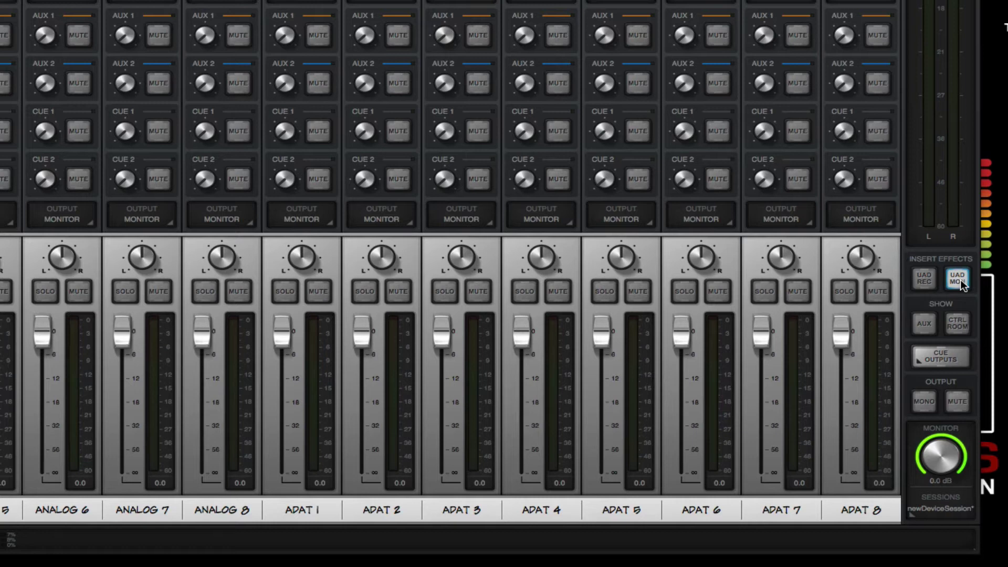
left_click(925, 282)
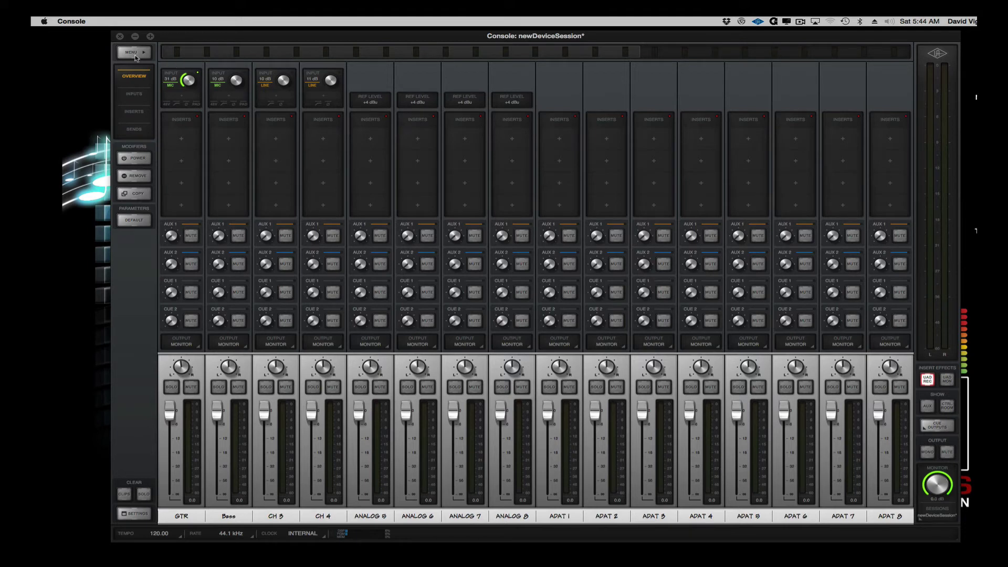
left_click(71, 22)
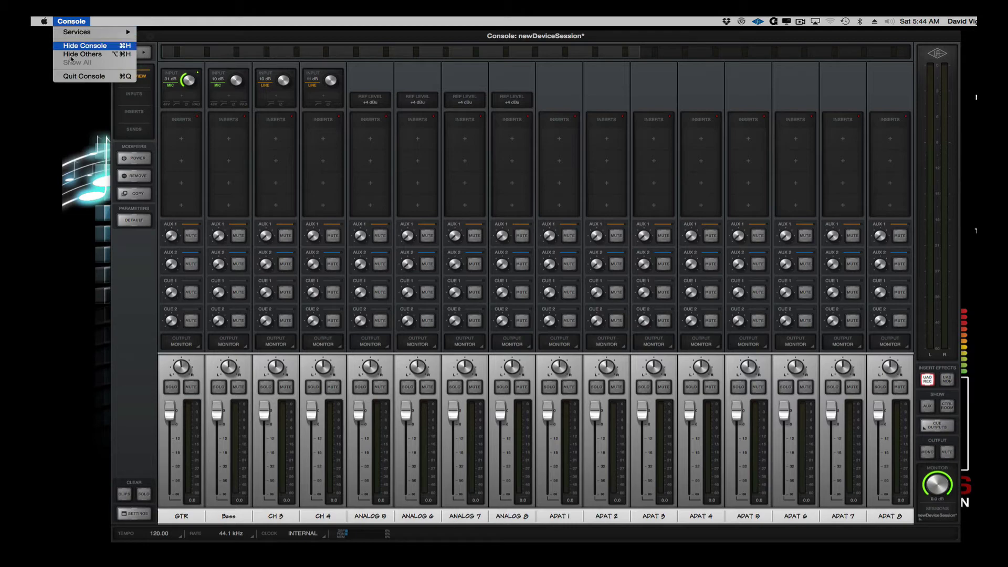
left_click(73, 76)
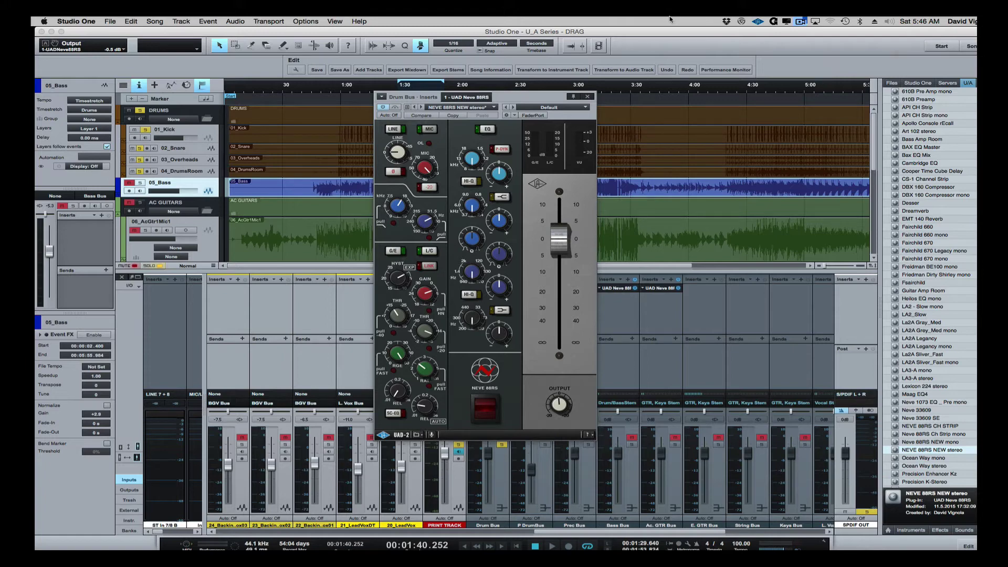
- In Studio One, play the looped section and switch on the Neve 88RS plug-in on the Drum Bus
left_click_drag(510, 100, 508, 97)
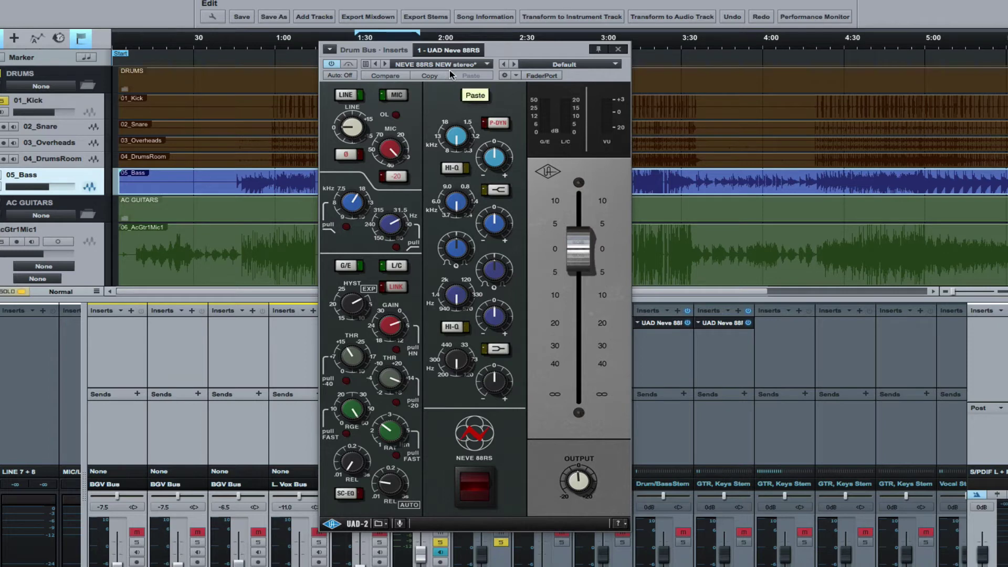
left_click_drag(504, 55, 506, 66)
key("space")
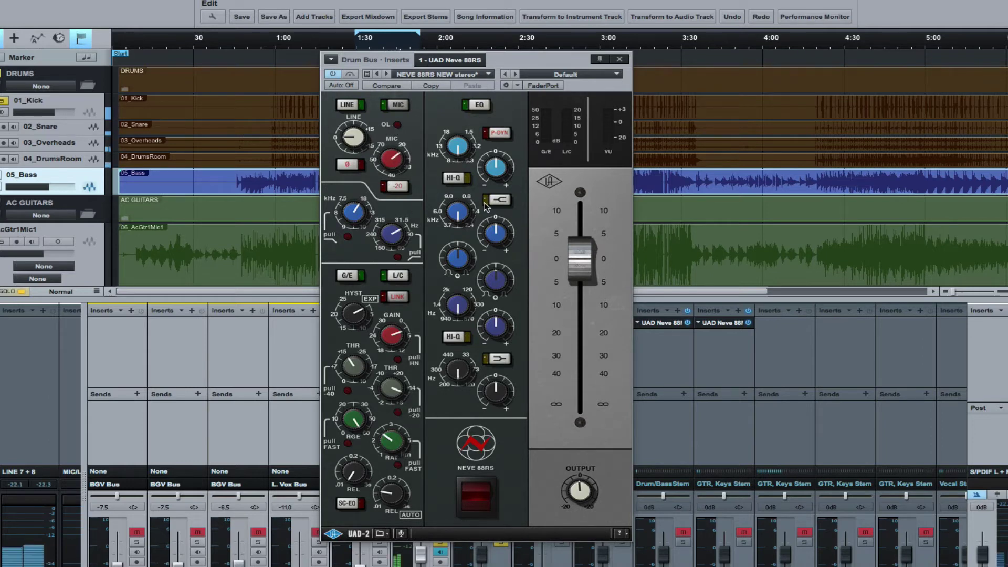
left_click(471, 492)
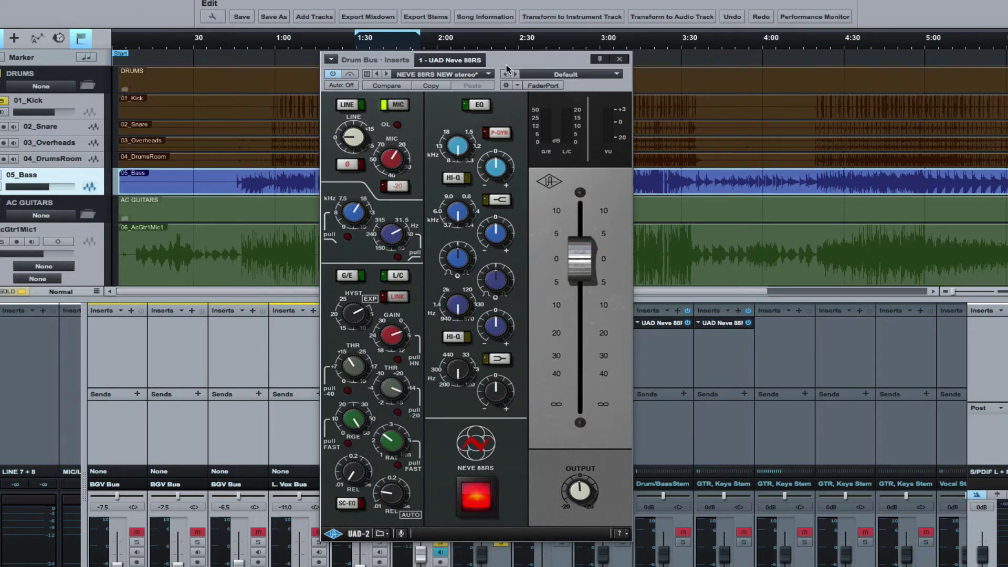
- Toggle the Drum Bus Neve 88RS off and on during playback to compare the processed and unprocessed drums, ending with it on
left_click_drag(505, 64, 514, 71)
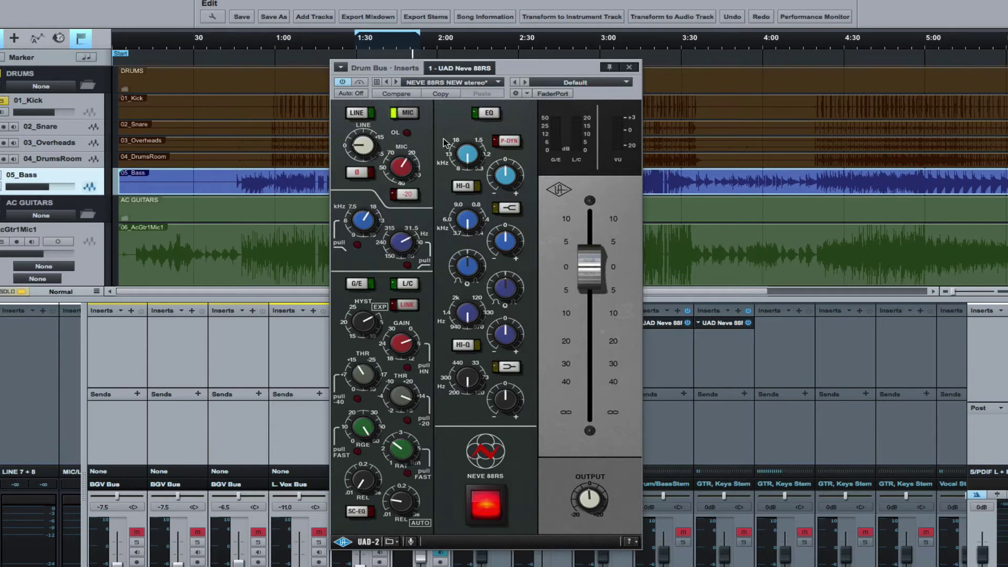
left_click(486, 517)
left_click(476, 502)
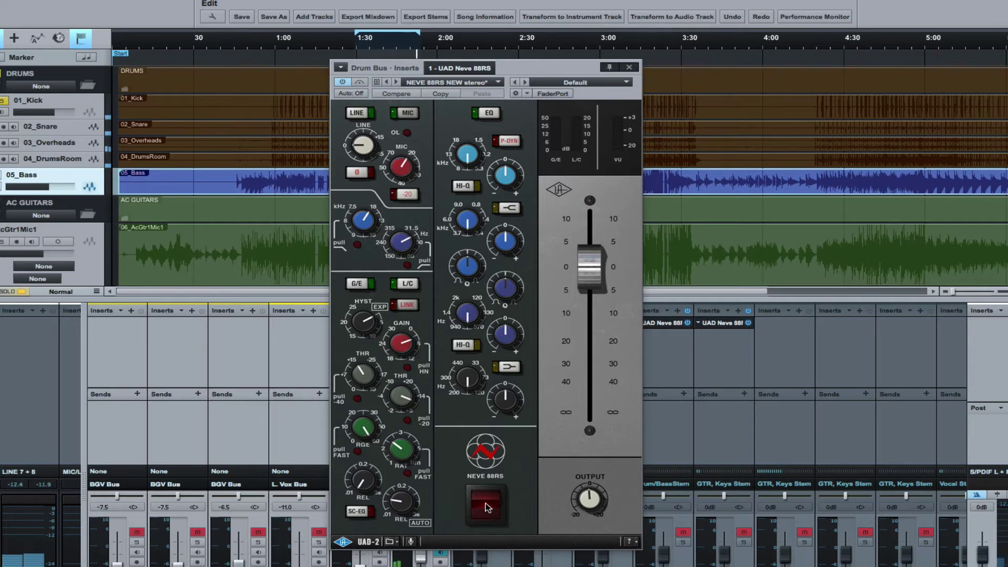
left_click(488, 507)
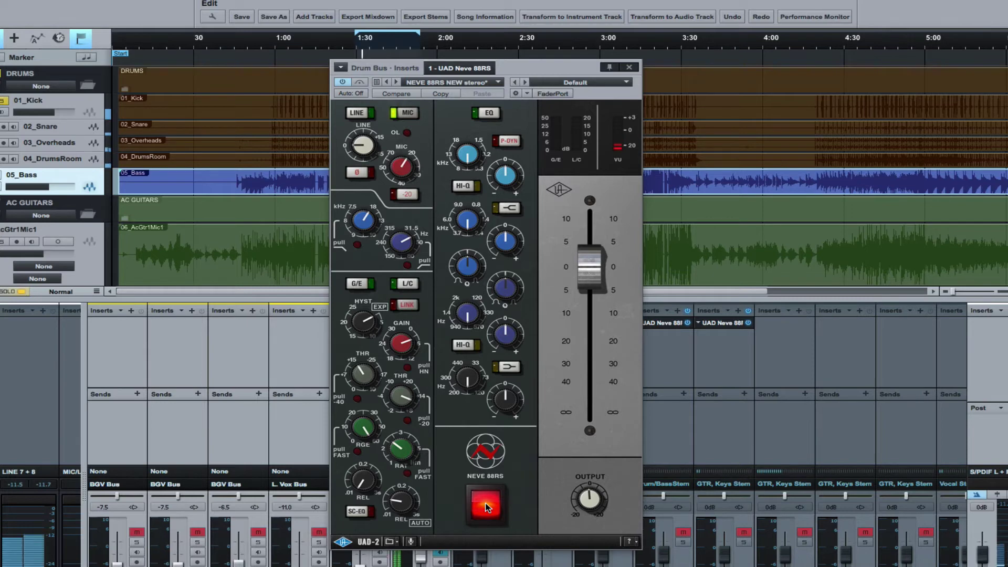
left_click(487, 507)
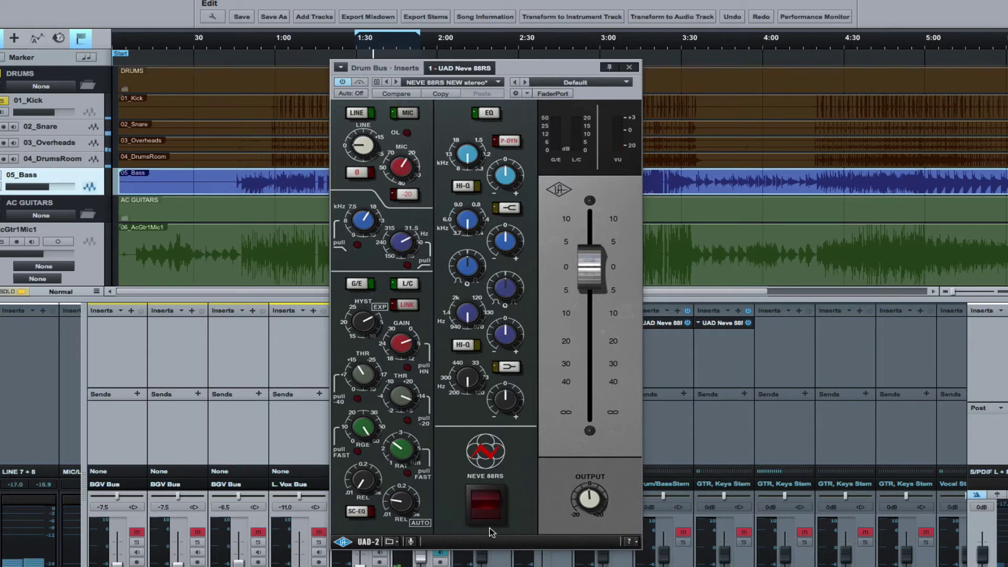
left_click(489, 500)
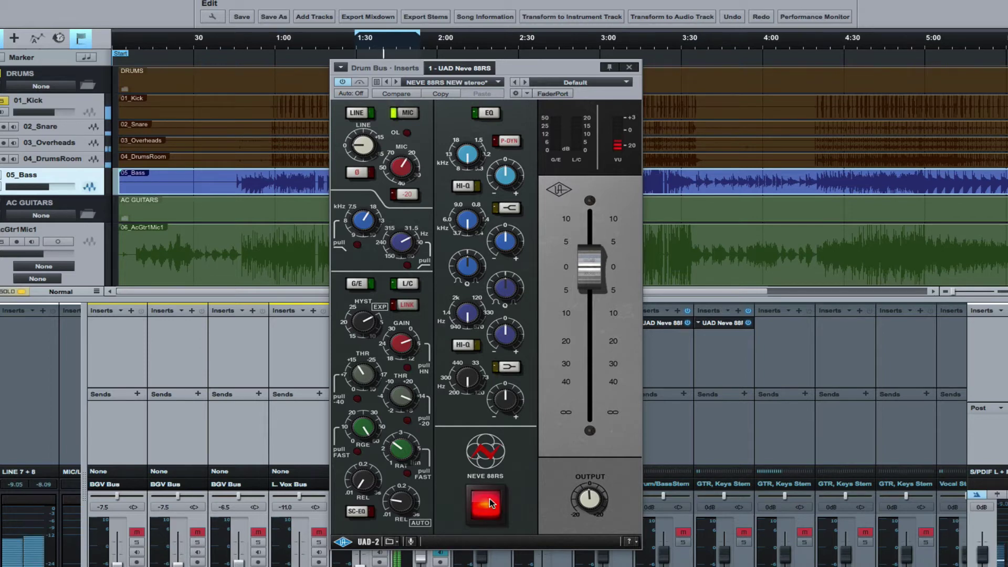
- Bypass the Neve 88RS once more and re-engage it to judge the level difference on the drums
left_click(490, 503)
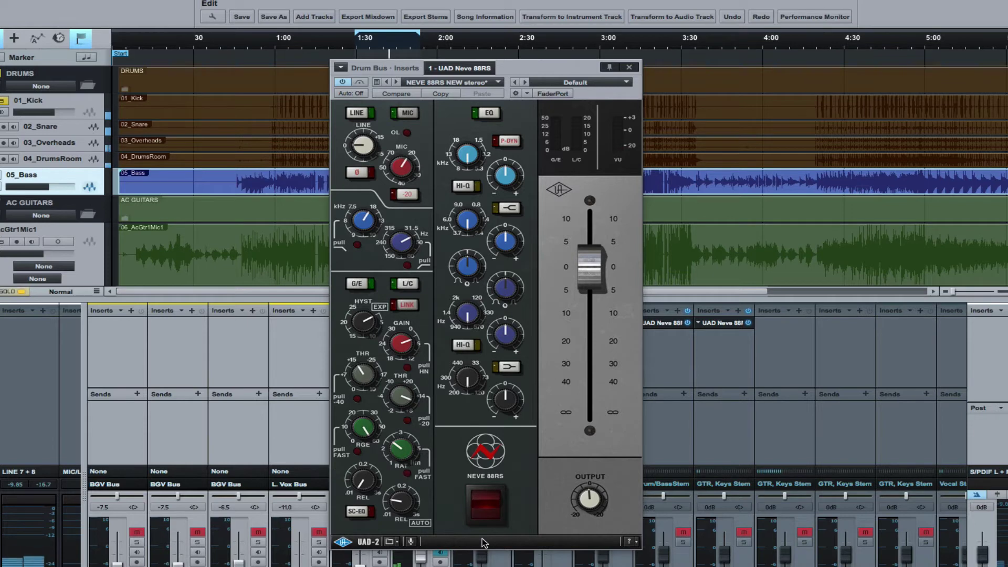
left_click(483, 507)
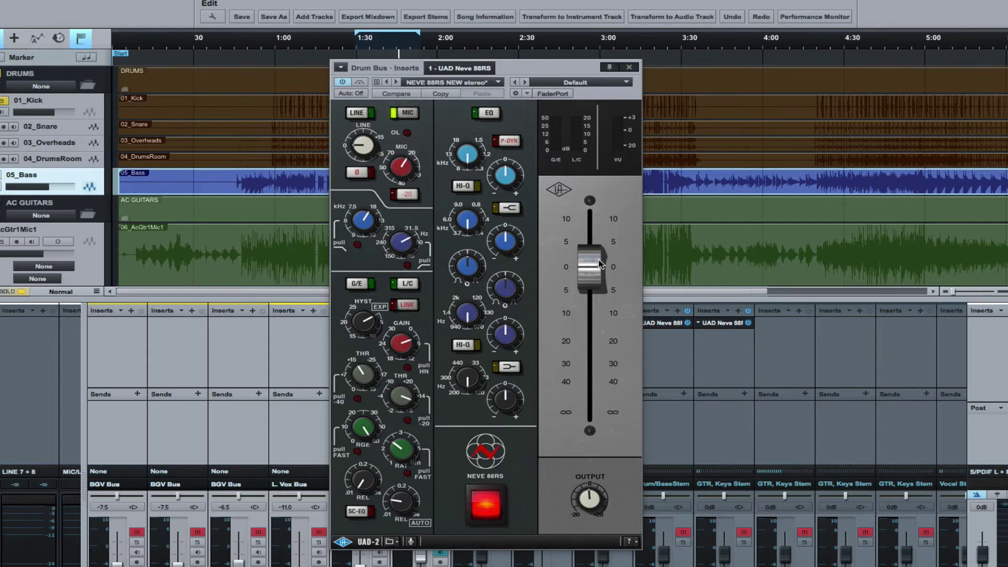
- Demonstrate pulling the Neve 88RS fader to about -5, return it to 0, and turn down the Output knob
left_click_drag(601, 264, 577, 293)
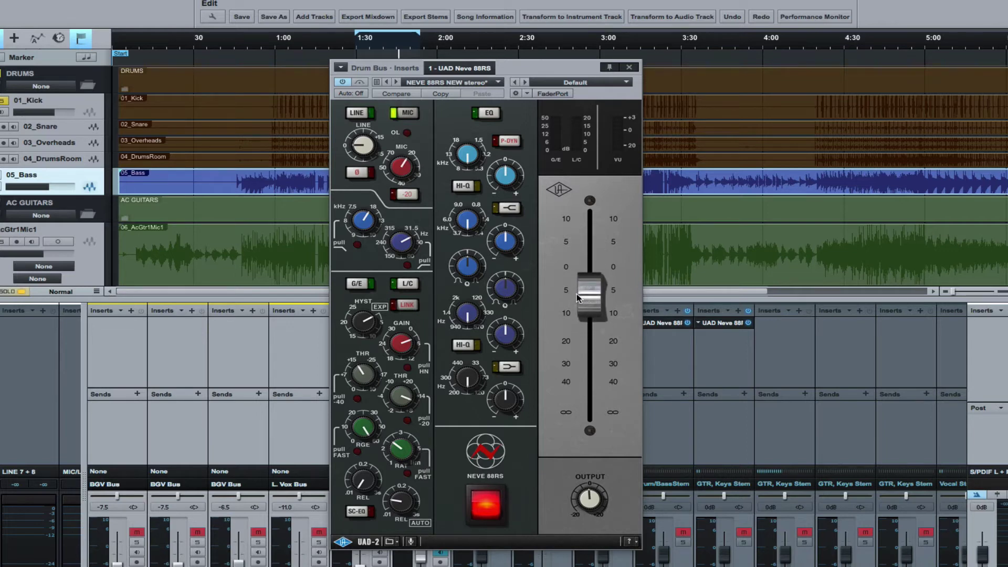
left_click(588, 289, "ctrl")
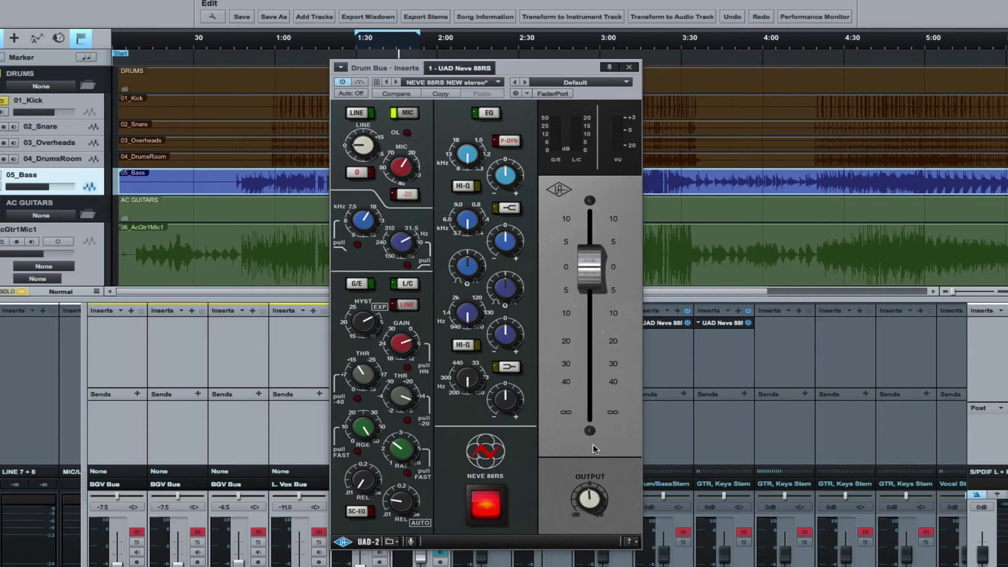
mouse_move(589, 268)
left_mouse_down()
mouse_move(589, 297)
mouse_move(589, 265)
left_mouse_up()
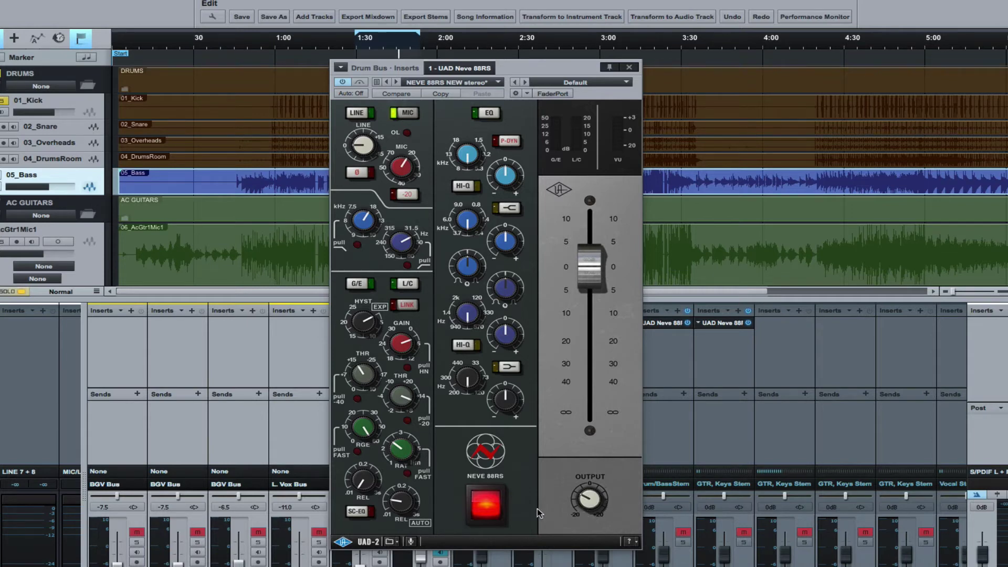
- Play the loop and bypass then re-engage the Neve 88RS to compare levels at the reduced output
key("space")
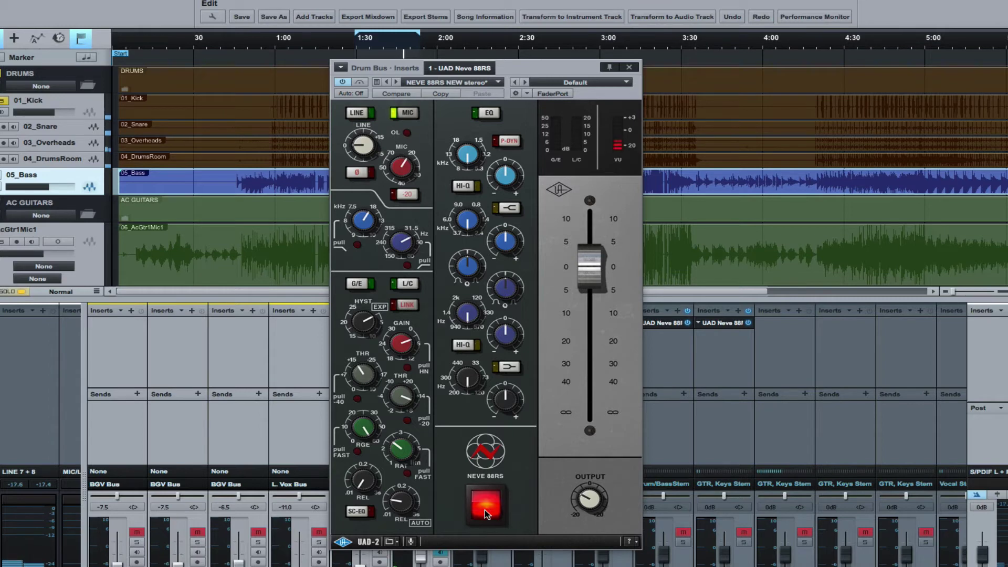
left_click(485, 509)
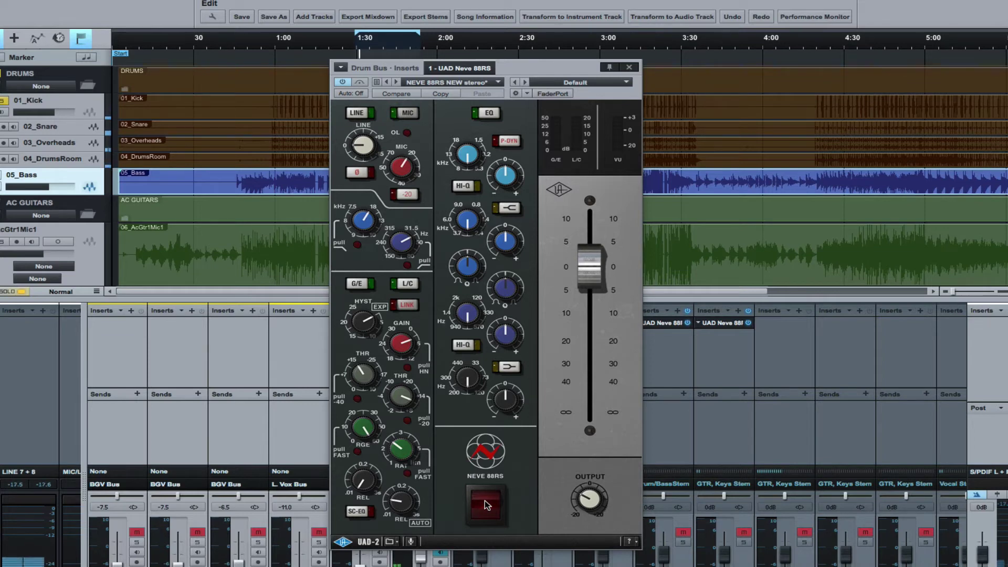
left_click(484, 500)
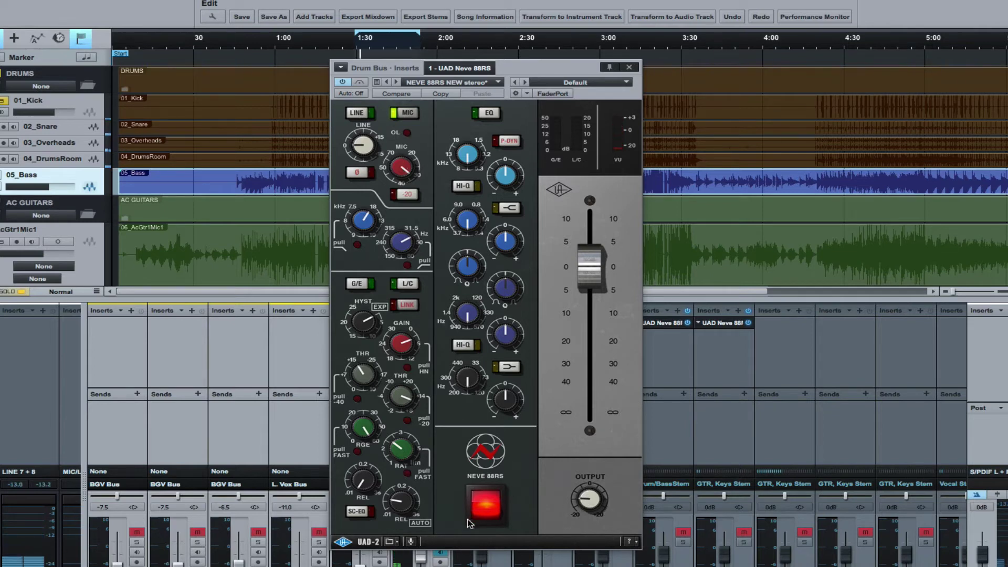
- Switch the Neve 88RS off and on repeatedly while lowering Output to match the bypassed level, ending with it on
left_click(484, 516)
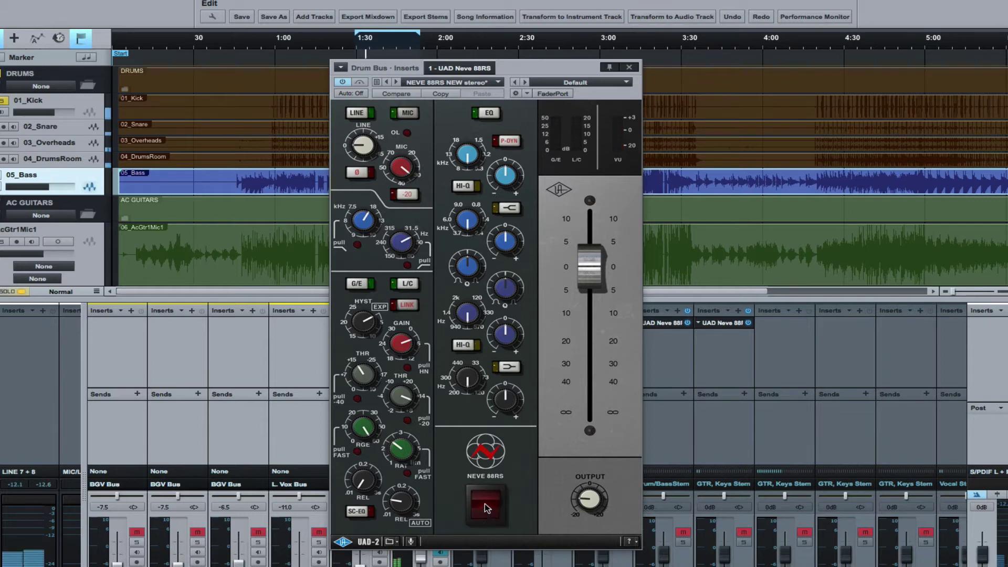
left_click(485, 504)
left_click(489, 507)
left_click(488, 507)
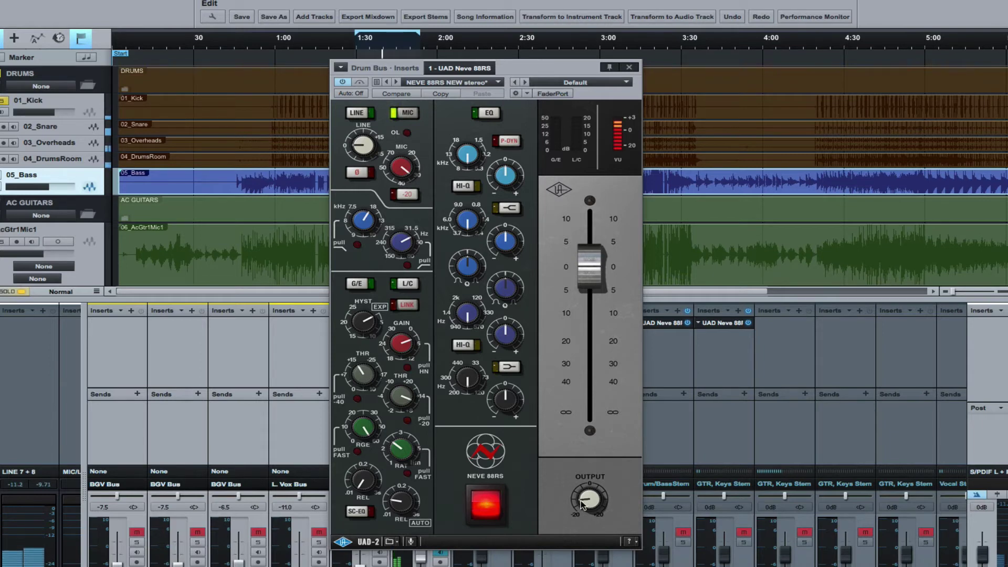
left_click(483, 498)
left_click(484, 498)
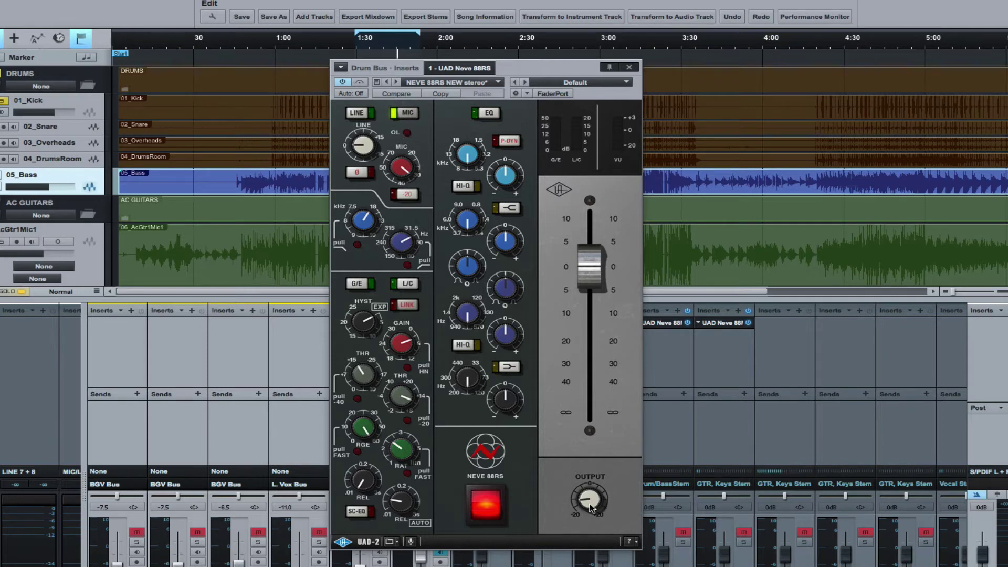
- Lower the Neve 88RS fader to about -20, increase the mic gain, and bring the fader back to about 0
left_click_drag(586, 264, 587, 348)
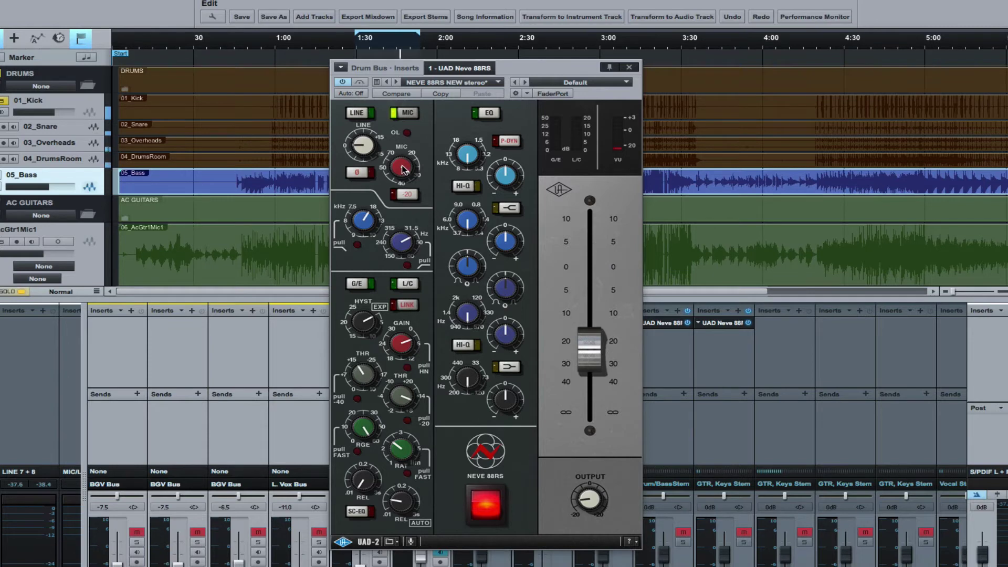
mouse_move(403, 168)
left_mouse_down()
mouse_move(408, 139)
mouse_move(401, 195)
mouse_move(401, 172)
left_mouse_up()
left_click(405, 194)
left_click_drag(586, 359, 600, 252)
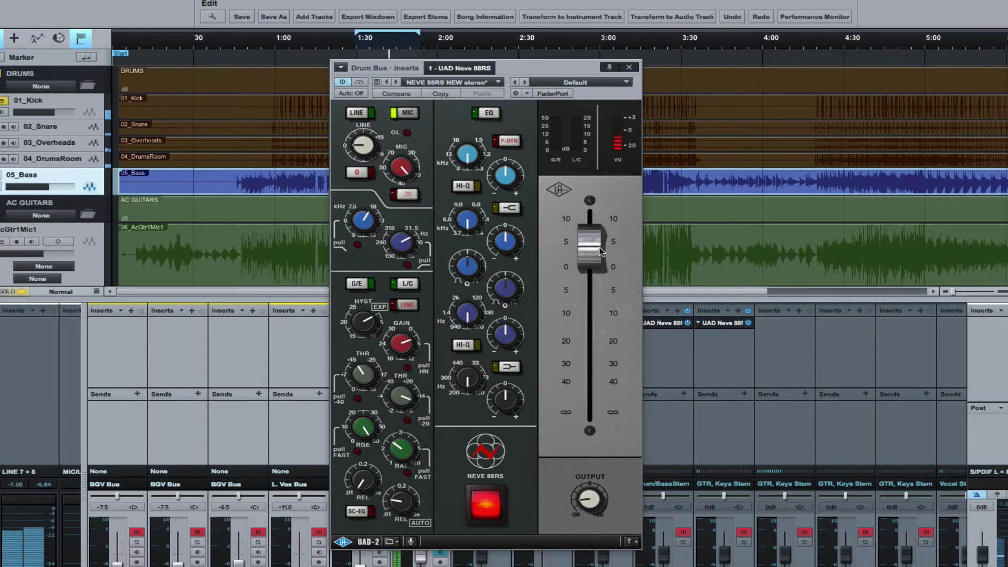
left_click_drag(600, 247, 598, 266)
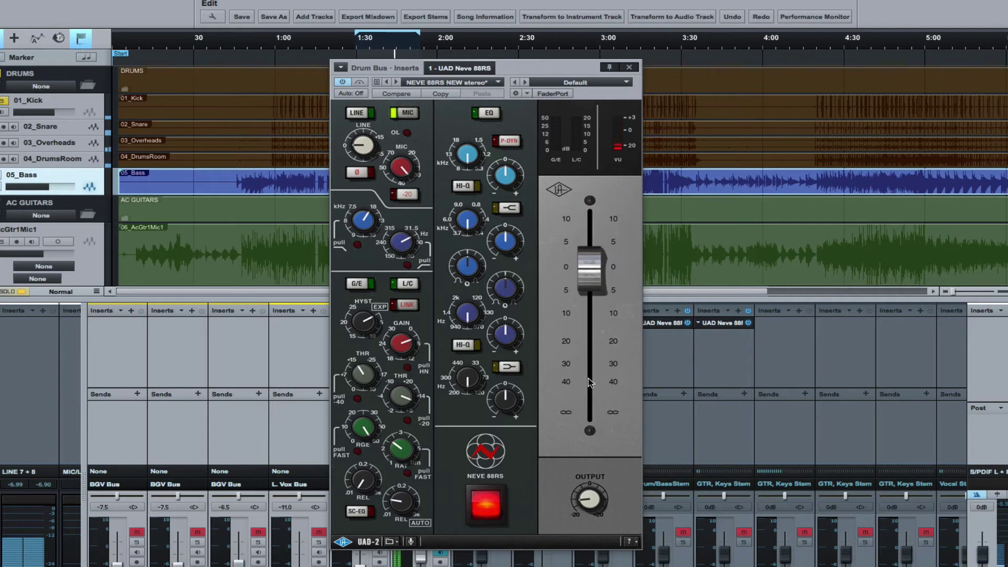
- Reduce the Output level and compare the driven mic preamp sound with bypass, leaving the Neve 88RS on
left_click(487, 503)
left_click(488, 502)
left_click(488, 513)
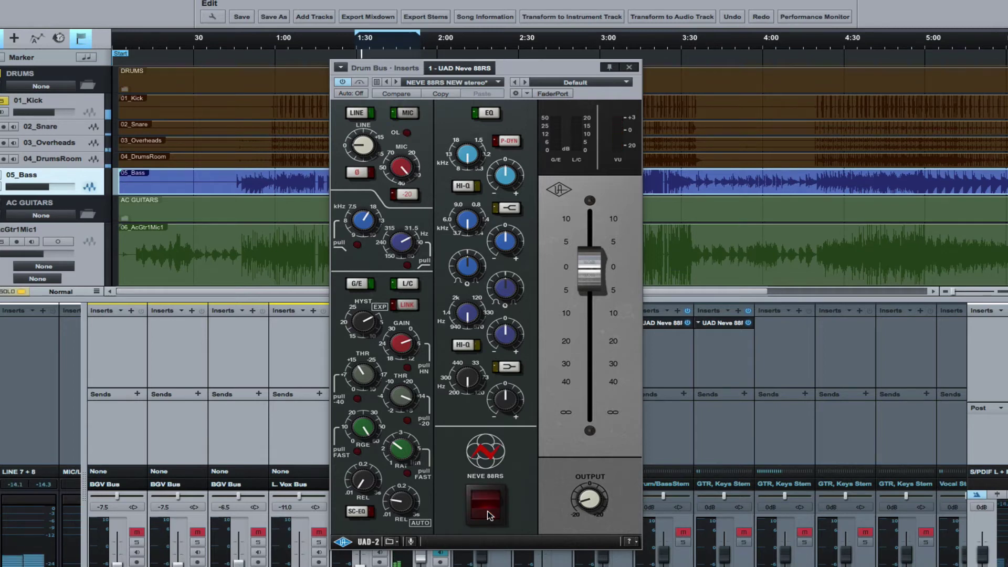
left_click(488, 499)
left_click(487, 505)
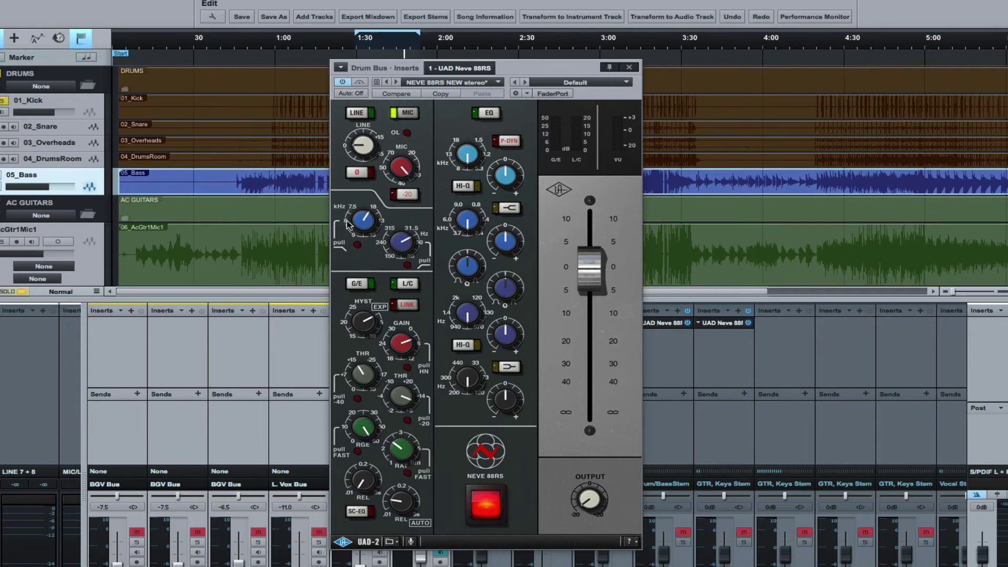
- Toggle the high-pass filter on the Neve 88RS to hear its effect, leaving it engaged
left_click(407, 267)
left_click(407, 266)
left_click(407, 264)
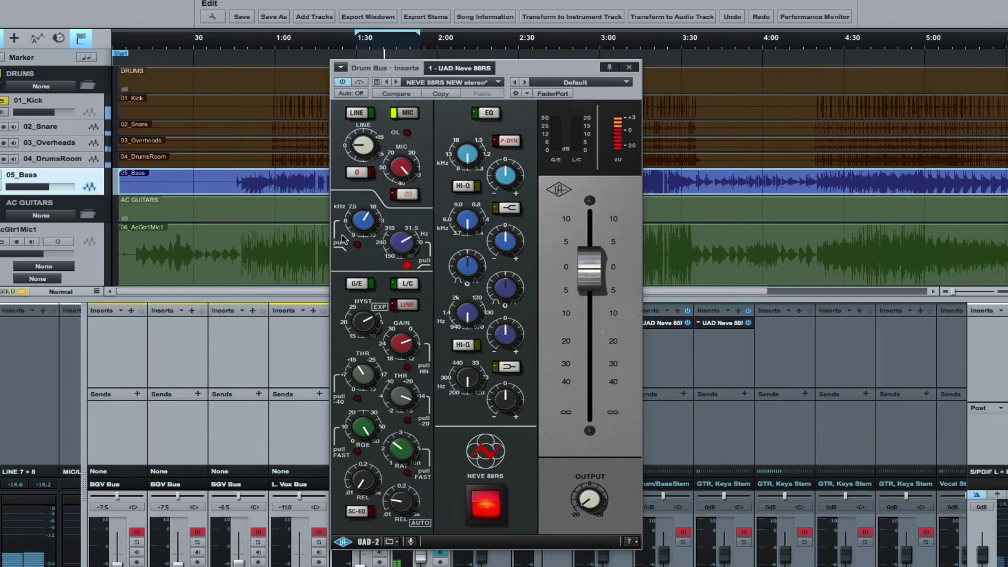
- Audition the low-pass filter on the drums by sweeping its cutoff frequency, restore the cutoff, and switch the filter off
left_click(357, 245)
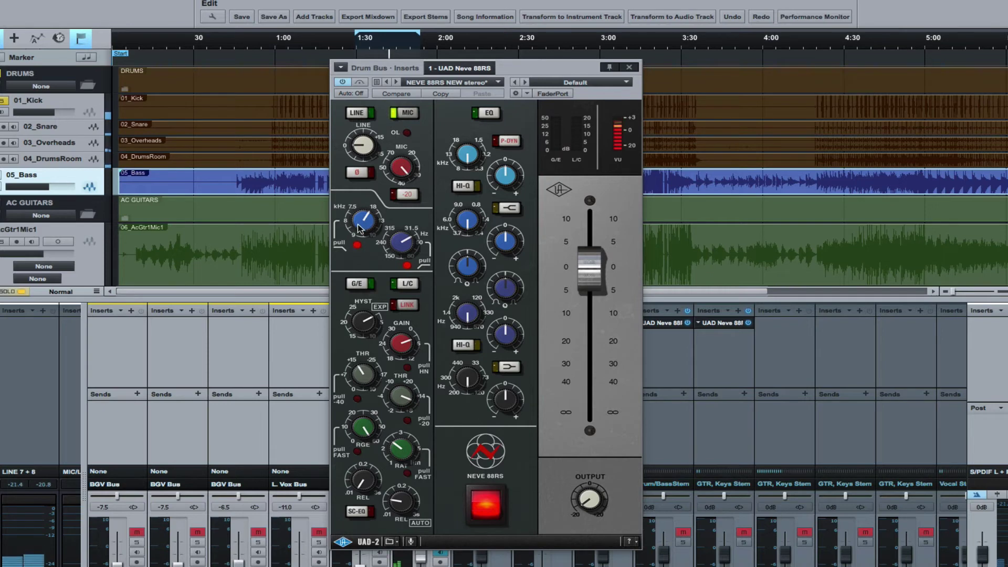
left_click_drag(358, 225, 361, 231)
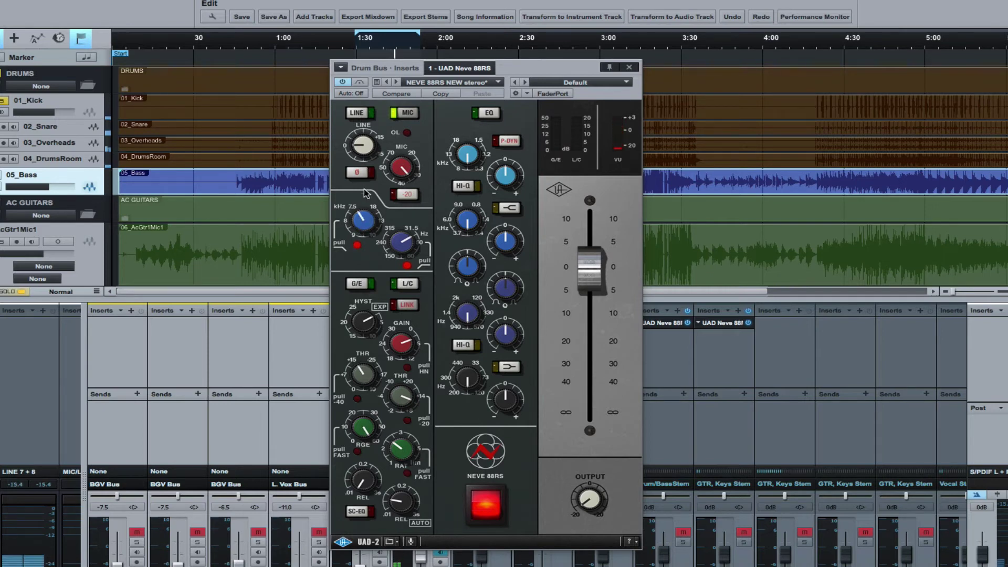
left_click_drag(357, 215, 344, 325)
left_click_drag(360, 217, 361, 211)
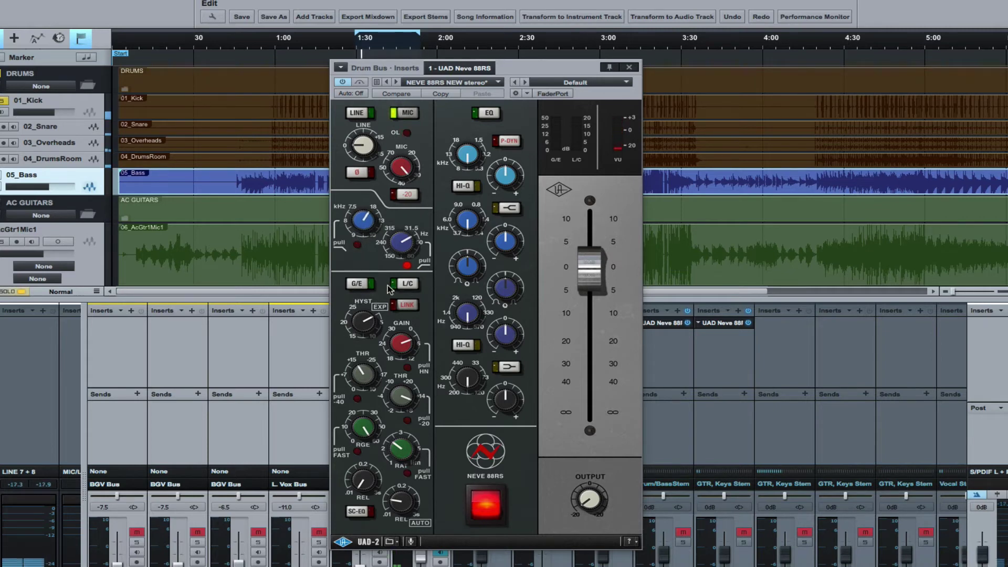
- Enable the limiter/compressor with Link, play the loop, and adjust the ratio with the fast attack option on
left_click(408, 304)
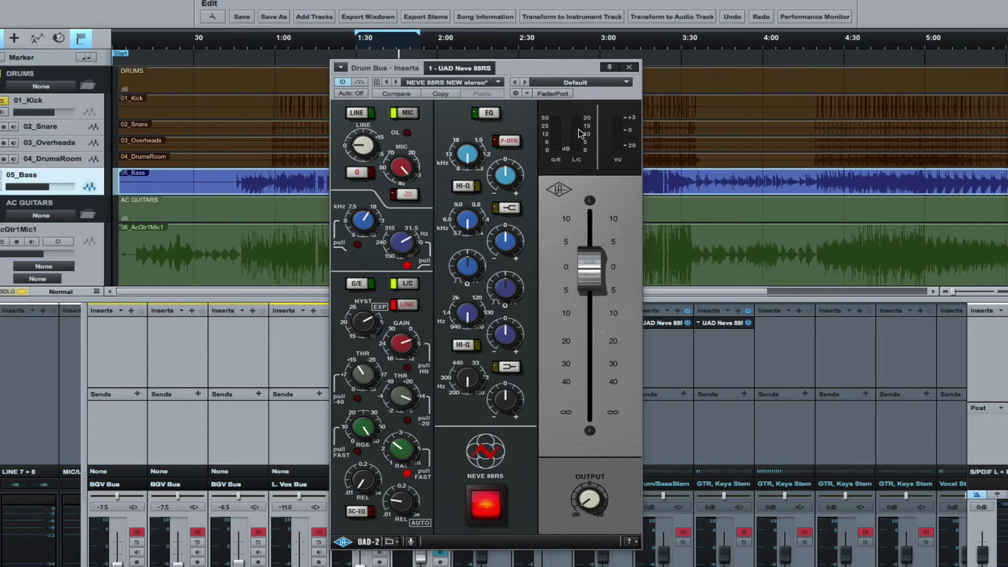
key("space")
left_click_drag(398, 452, 399, 446)
left_click(408, 476)
left_click(408, 475)
left_click(409, 475)
- Sweep the compressor threshold in both directions during playback and set it for light gain reduction
mouse_move(407, 389)
left_mouse_down()
mouse_move(397, 435)
mouse_move(404, 398)
left_mouse_up()
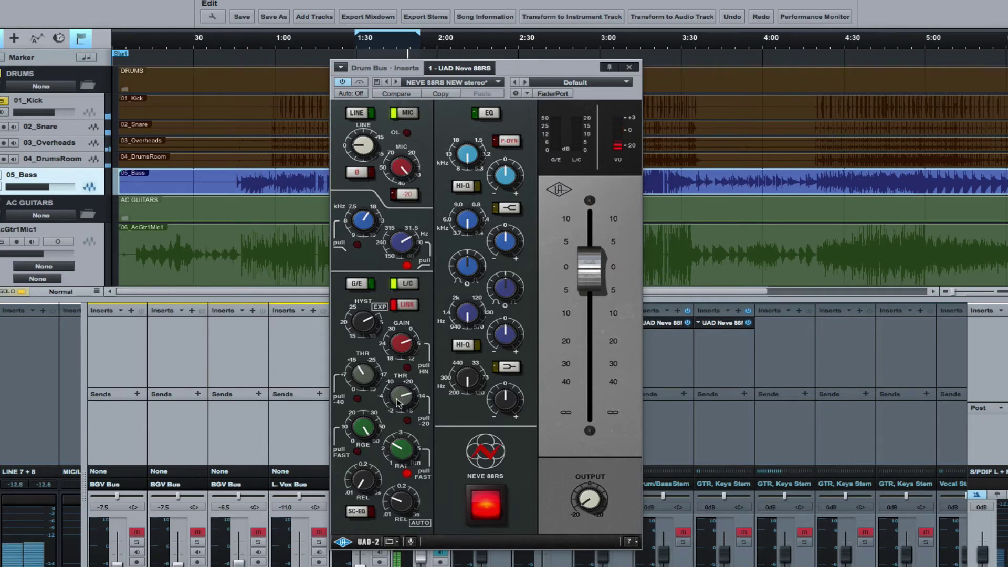
left_click_drag(398, 403, 408, 360)
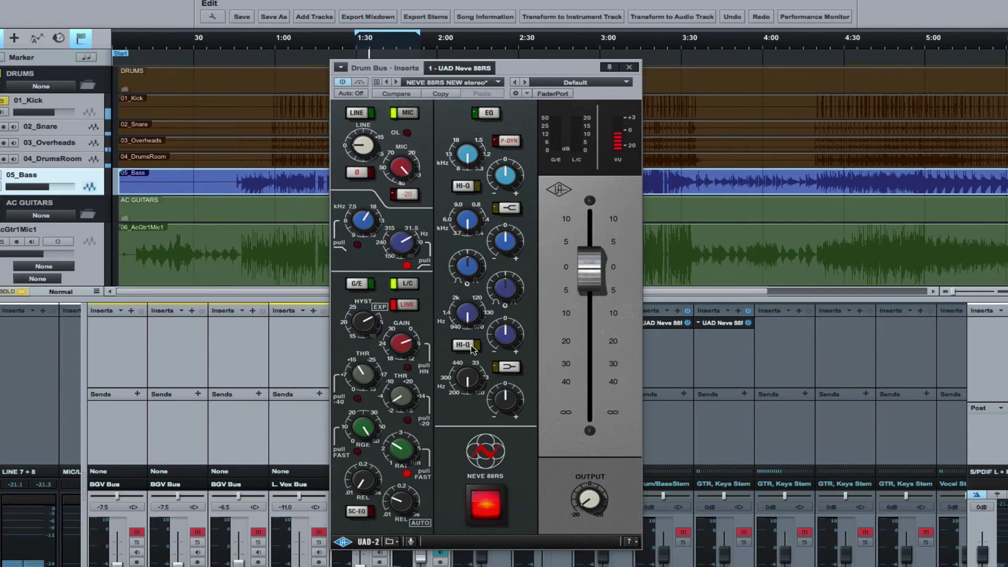
left_click_drag(398, 406, 417, 440)
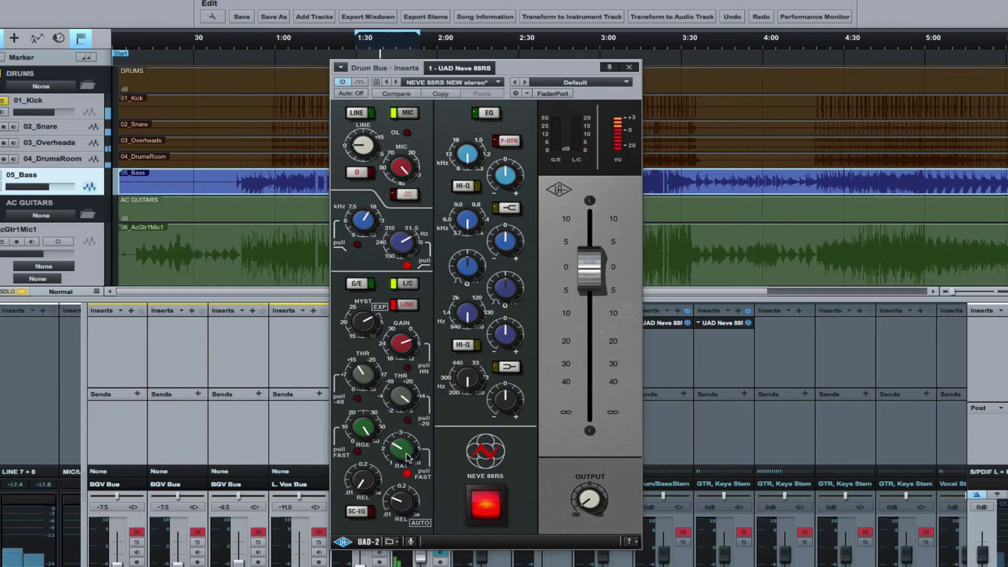
- Toggle the limiter/compressor and trim its Gain knob to match the uncompressed drum level
left_click(408, 284)
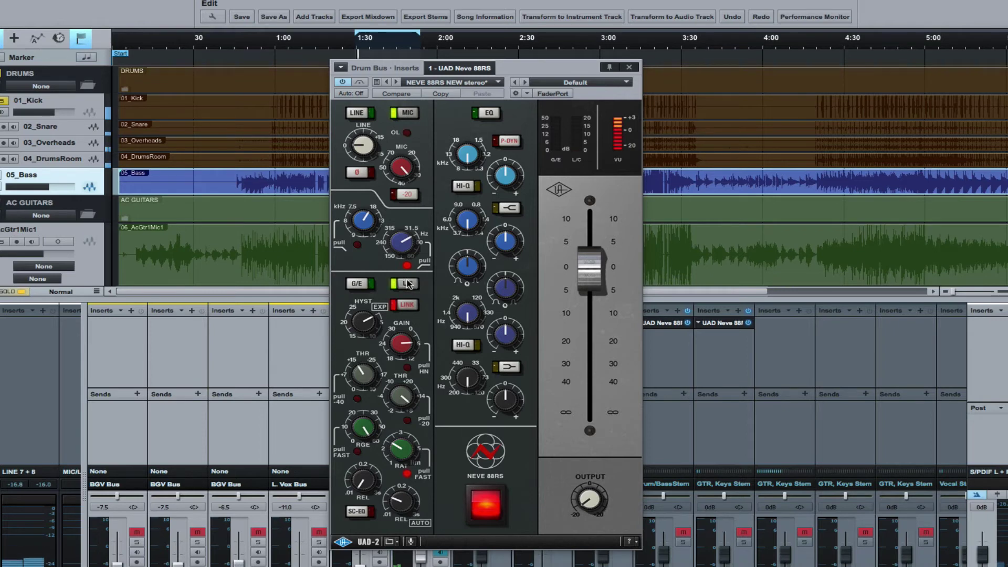
left_click(408, 283)
left_click(407, 283)
left_click_drag(401, 345, 400, 349)
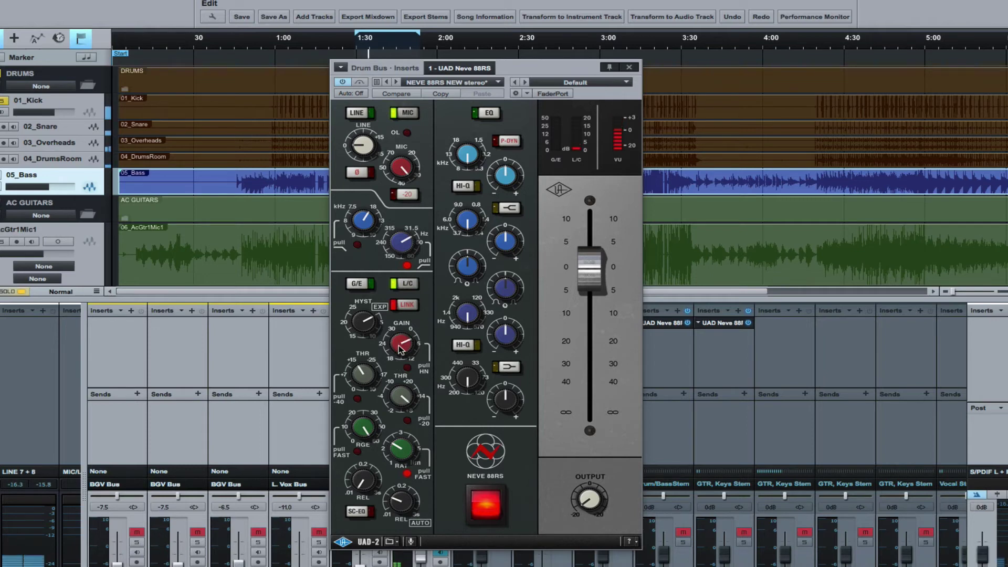
- Compare the drums with the limiter/compressor out and in, leaving it in
left_click(406, 284)
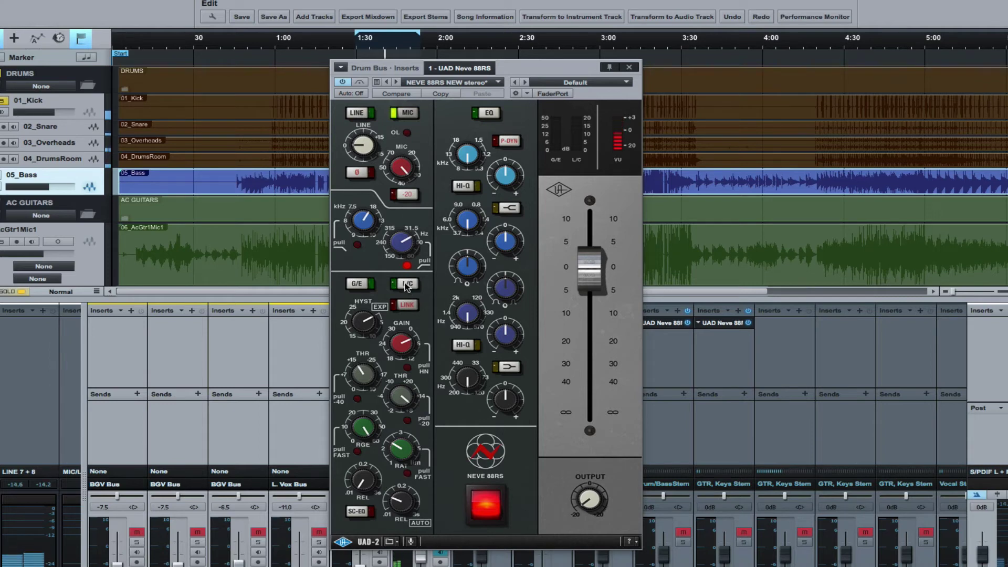
left_click(406, 284)
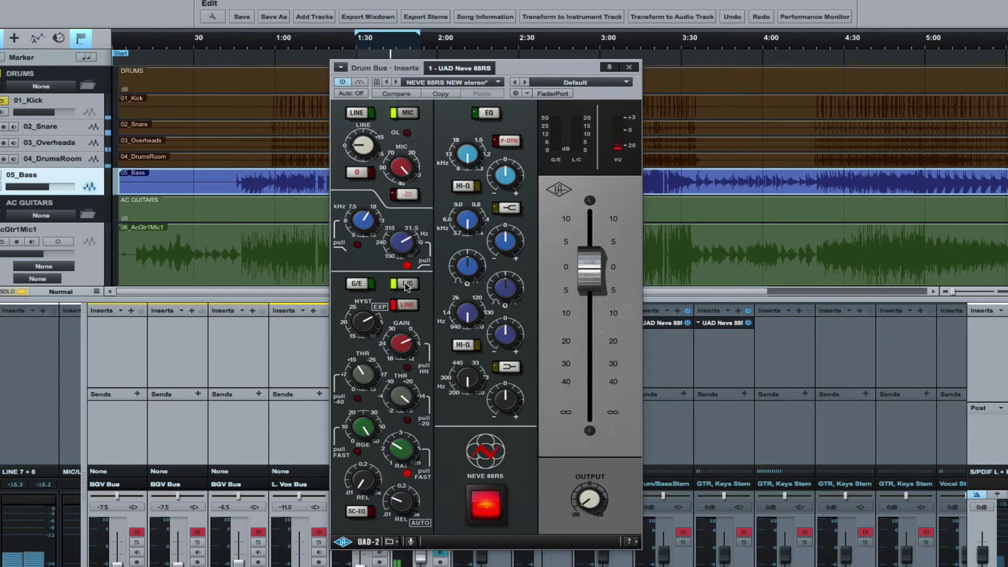
left_click(407, 284)
left_click(407, 284)
- Bypass and re-engage the whole Neve 88RS twice to compare the compressed and filtered drums with the dry sound
left_click(487, 509)
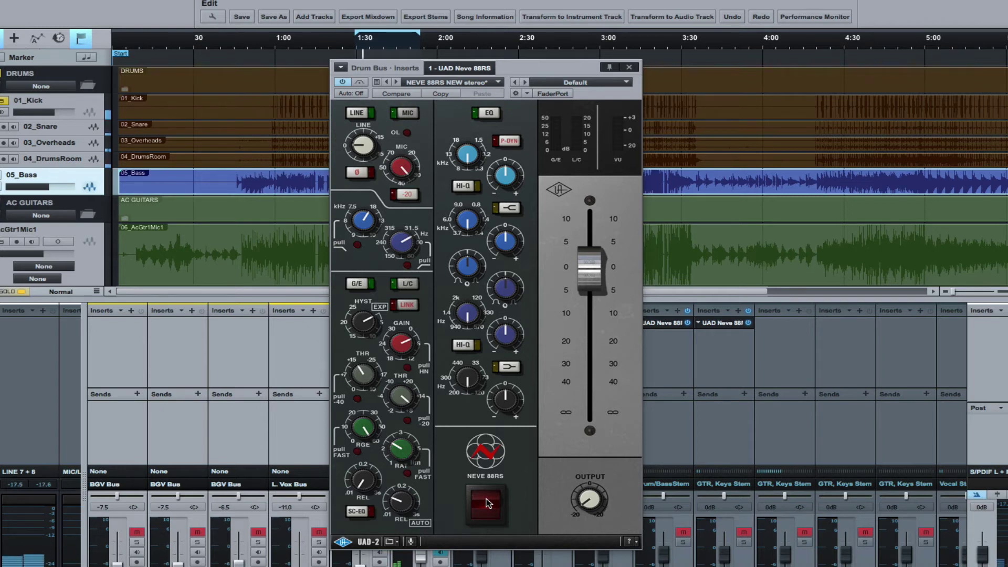
left_click(487, 503)
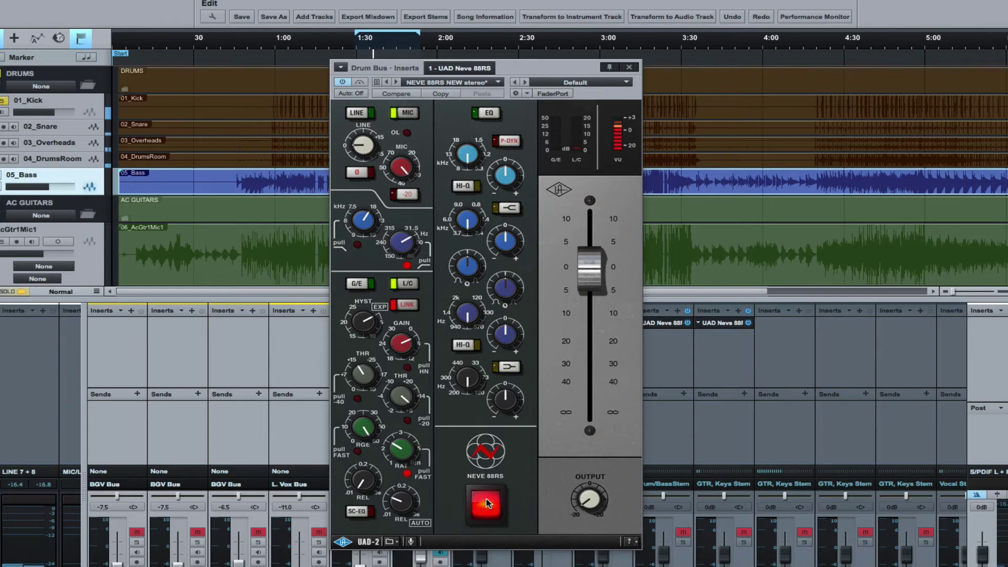
left_click(485, 502)
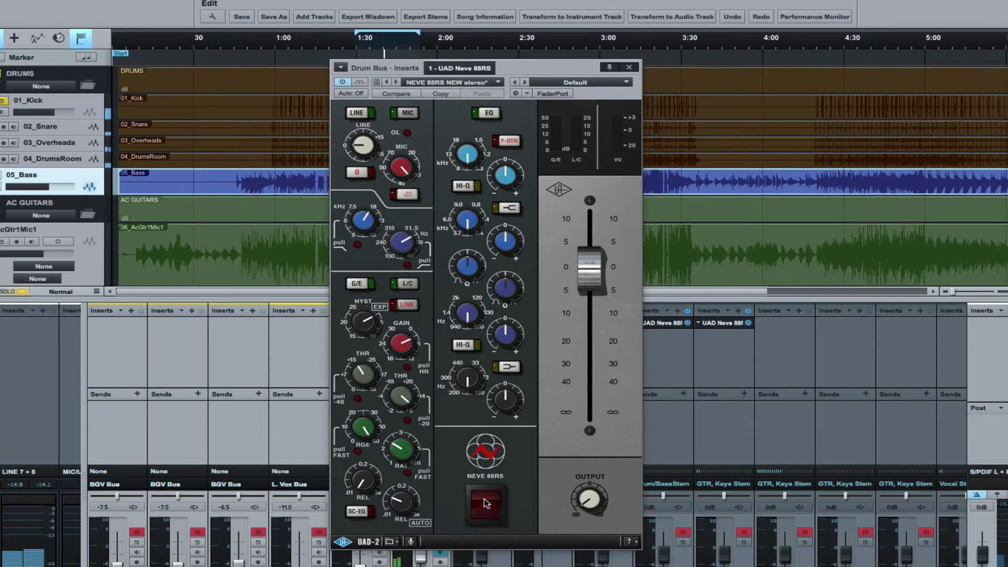
left_click(486, 502)
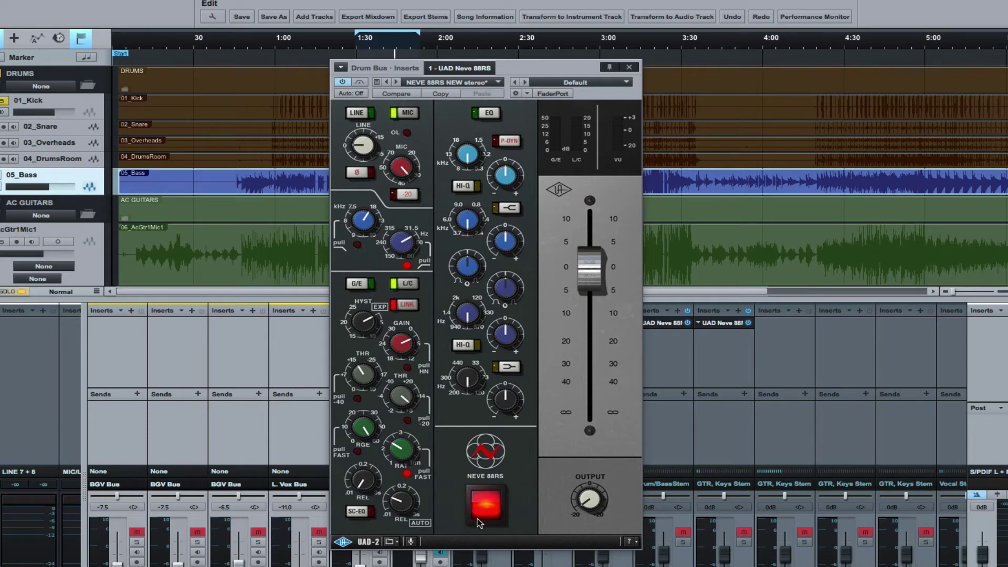
- Switch on the Neve 88RS EQ section and demonstrate the P-DYN option, leaving P-DYN off
left_click(489, 114)
left_click(504, 142)
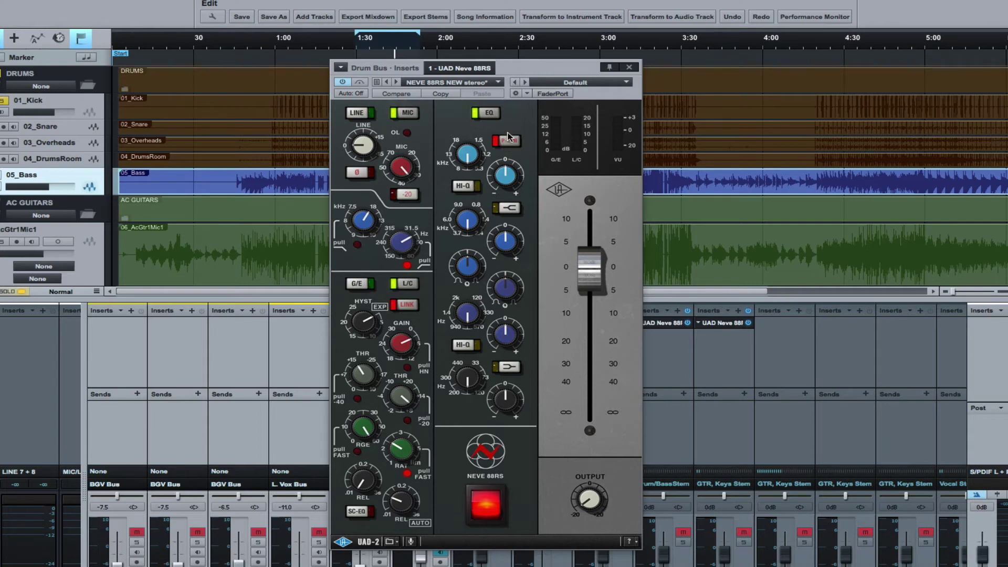
left_click(506, 142)
left_click(510, 144)
left_click(508, 141)
- Play the loop and adjust the boost of the EQ's high-frequency band on the drums
key("space")
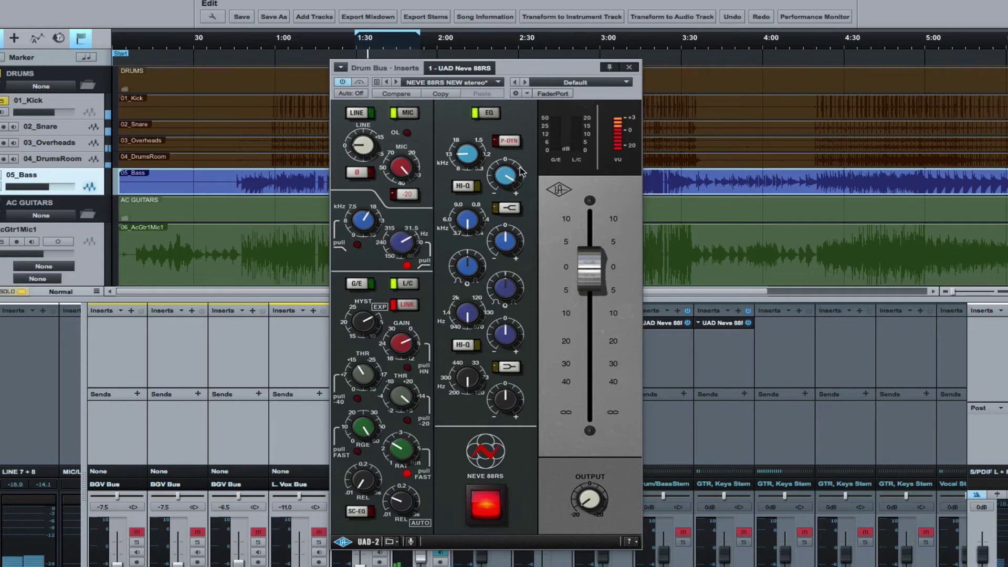
mouse_move(504, 182)
left_mouse_down()
mouse_move(506, 225)
mouse_move(510, 172)
left_mouse_up()
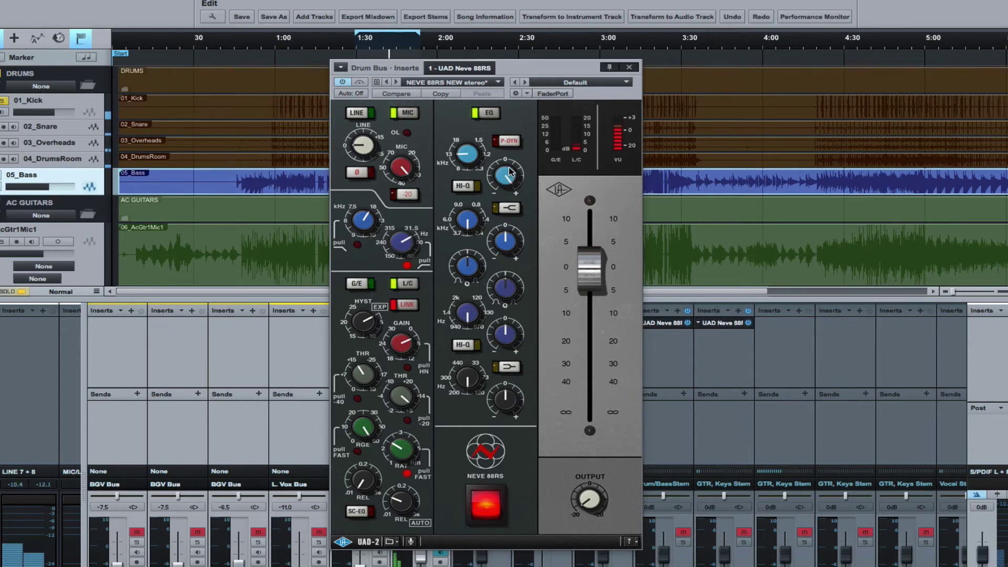
- Adjust the boost of the EQ's high-frequency band on the drums and try HI-Q on it, leaving HI-Q off
left_click_drag(509, 172, 488, 189)
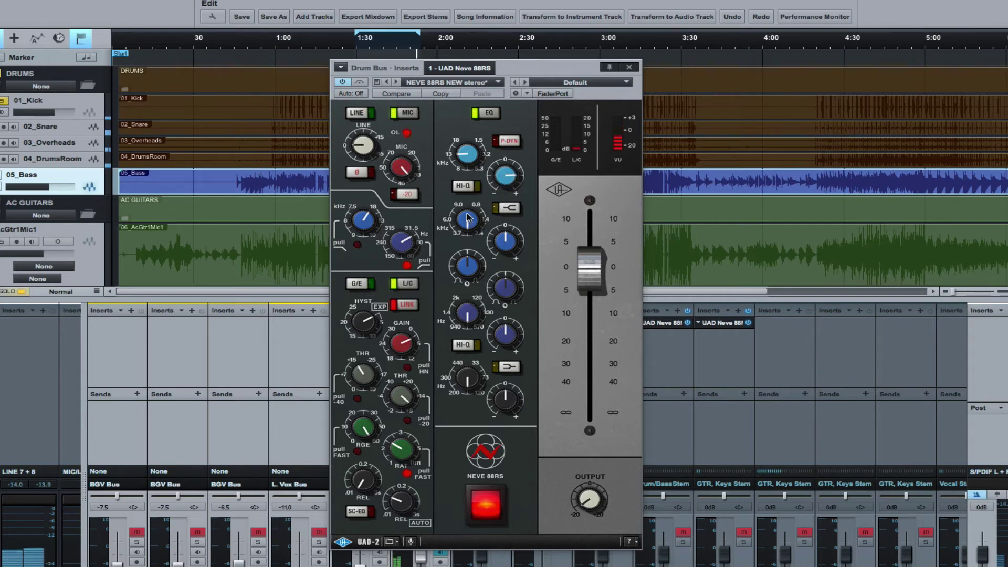
left_click(464, 186)
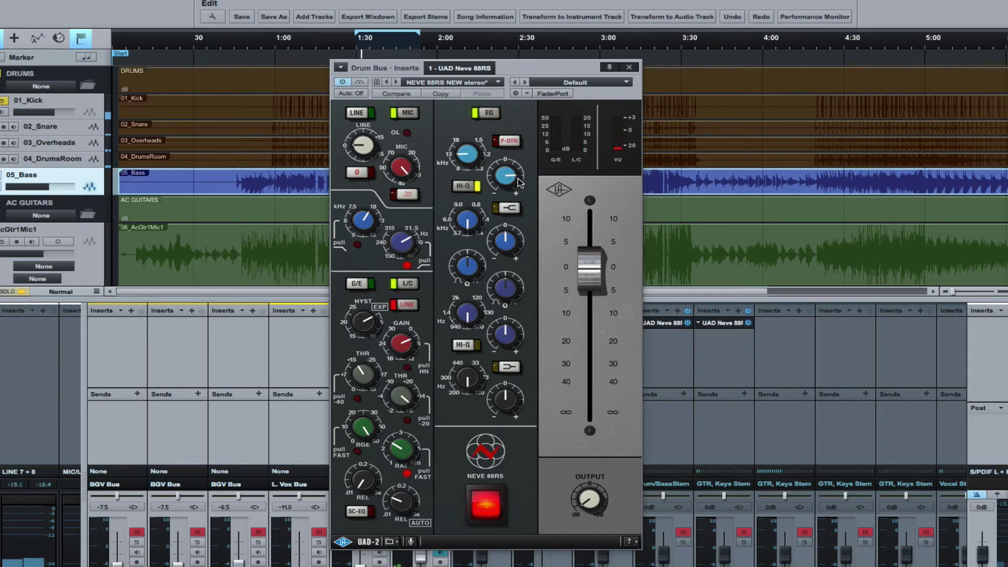
left_click_drag(509, 180, 510, 184)
left_click(470, 185)
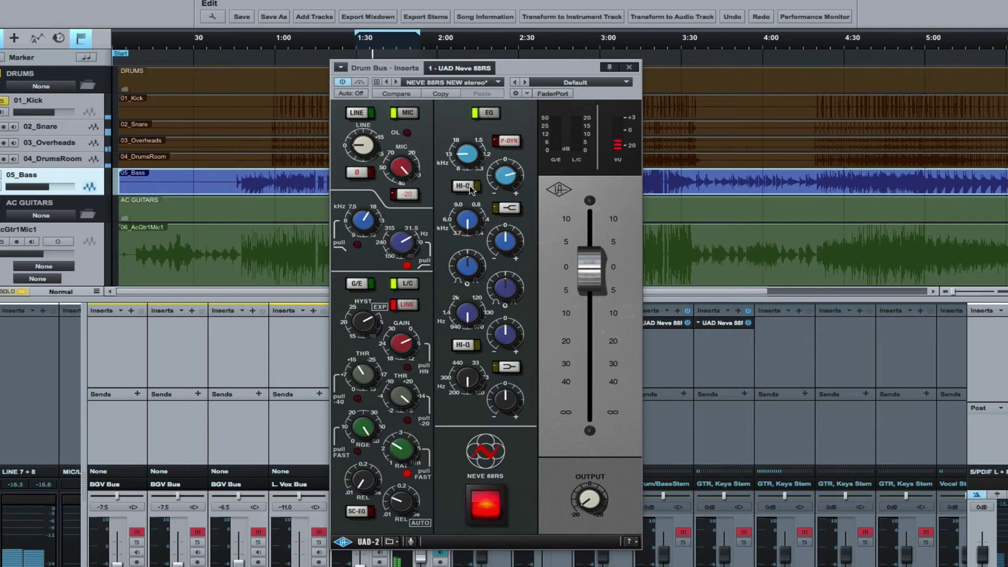
- Audition the high band's shelf and HI-Q options while readjusting its boost, leaving the shelf in and HI-Q off
left_click(507, 208)
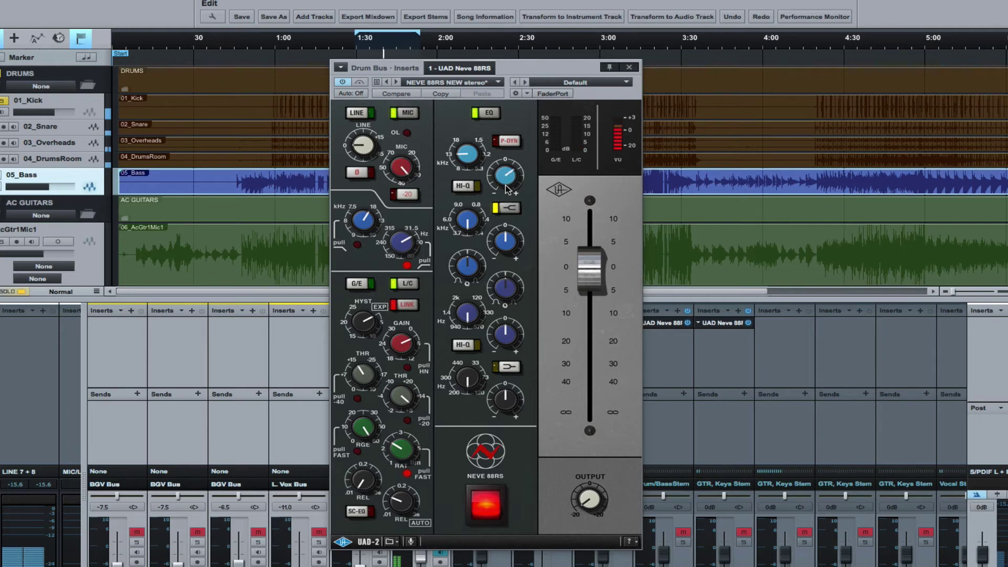
left_click_drag(508, 195, 476, 157)
left_click(465, 187)
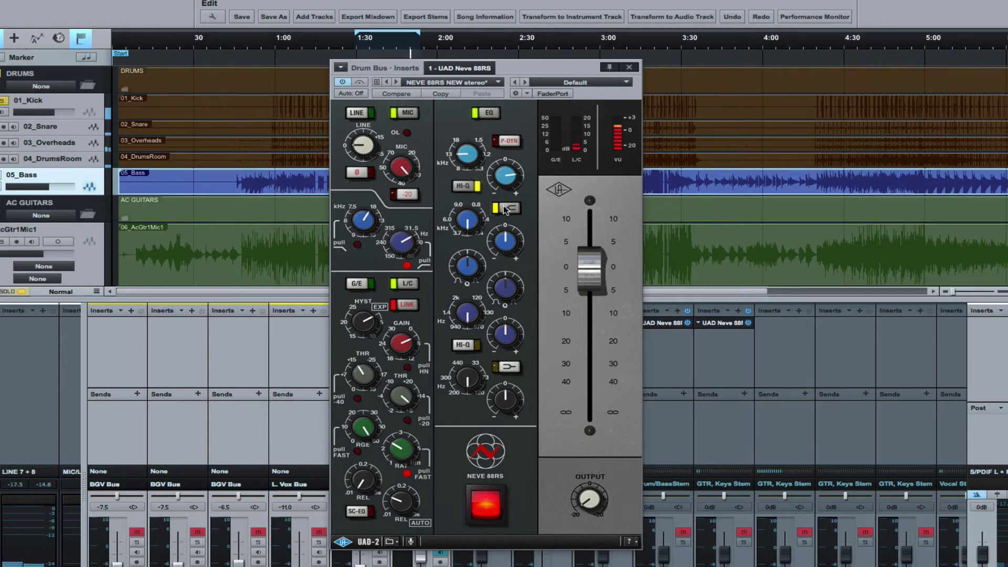
left_click(506, 210)
left_click(465, 185)
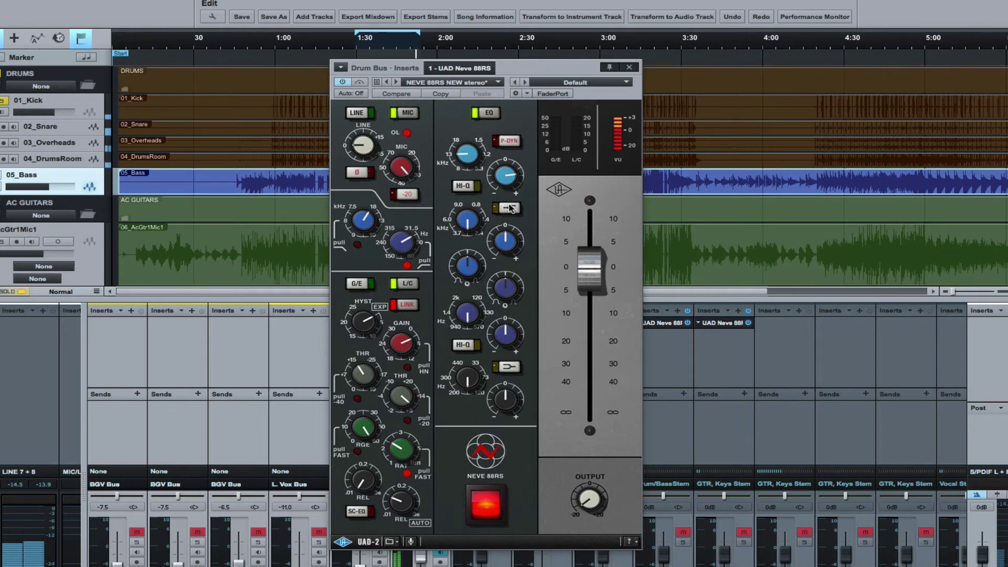
left_click(508, 208)
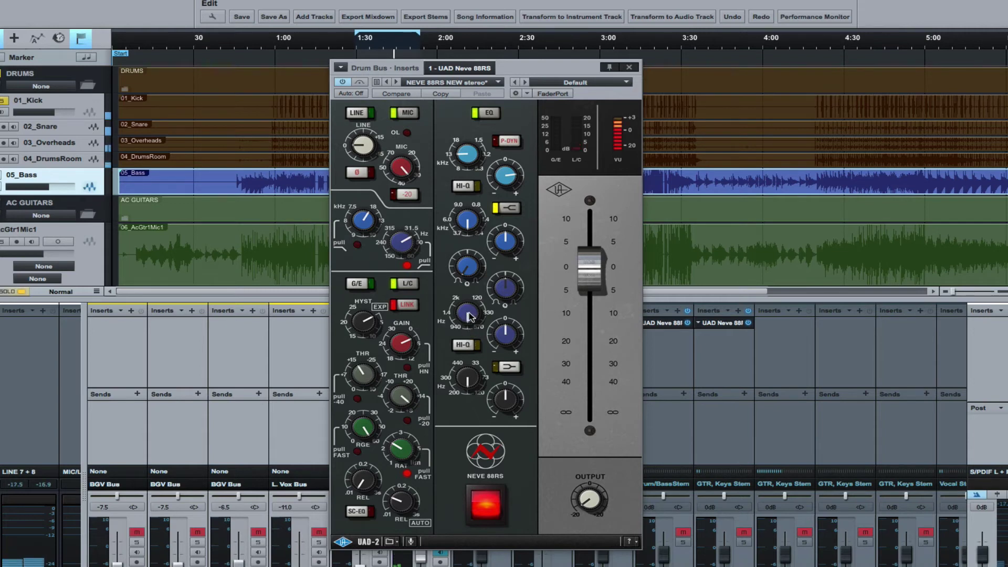
- Set the EQ's low-mid band near 330 Hz with a moderate cut, and try the low-frequency shelf, leaving the shelf off
left_click_drag(470, 334, 470, 345)
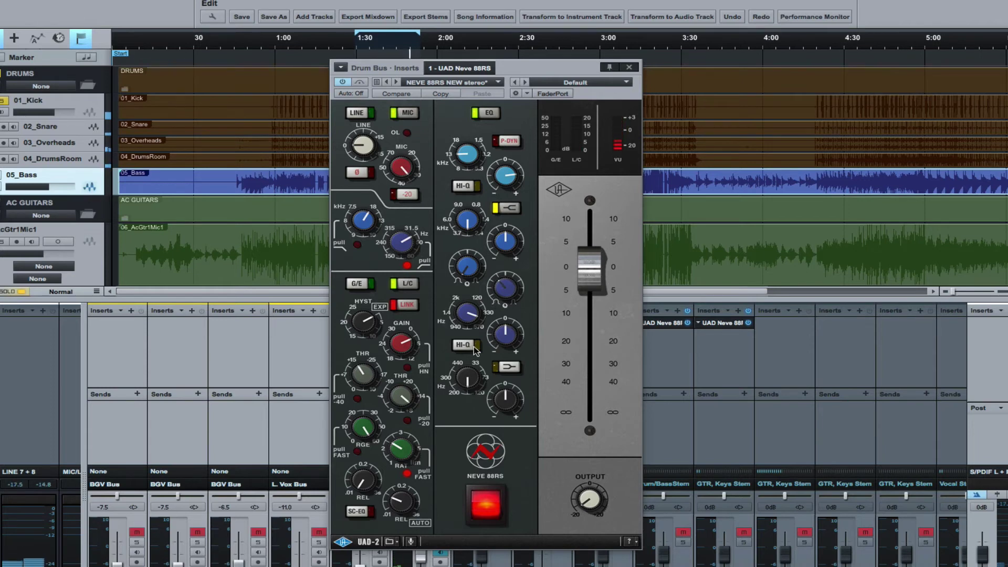
left_click_drag(505, 339, 512, 301)
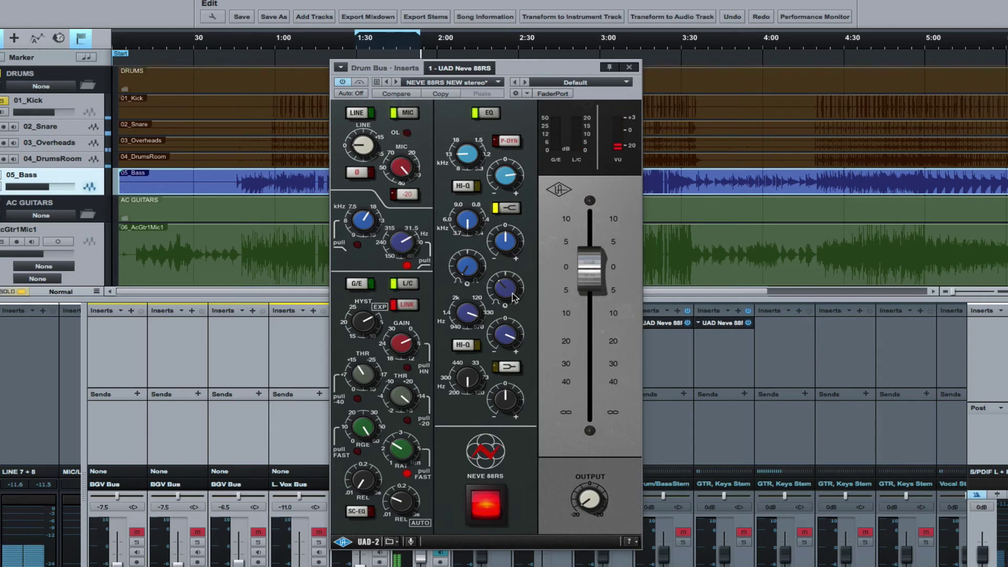
left_click_drag(506, 332, 510, 362)
left_click(508, 366)
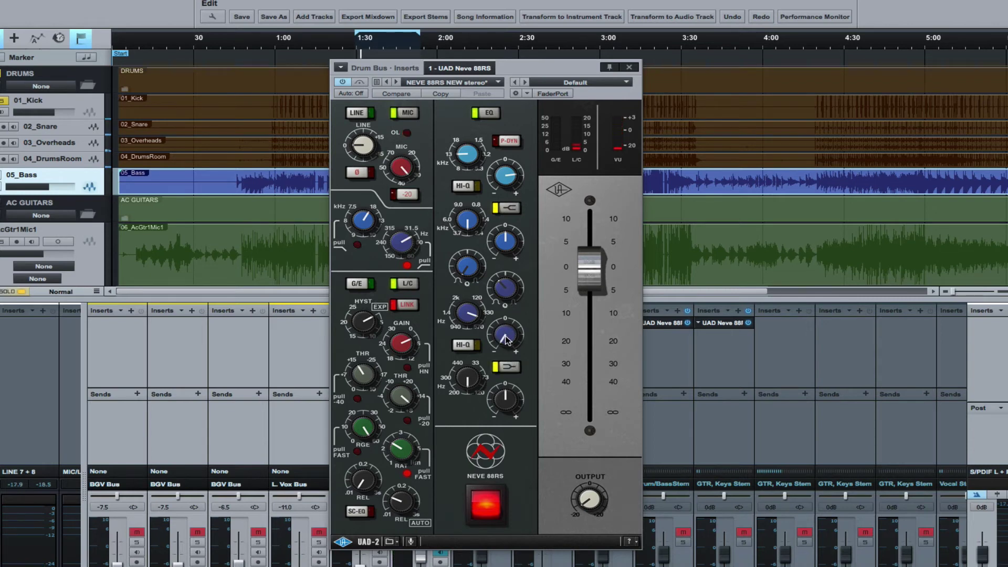
left_click(509, 368)
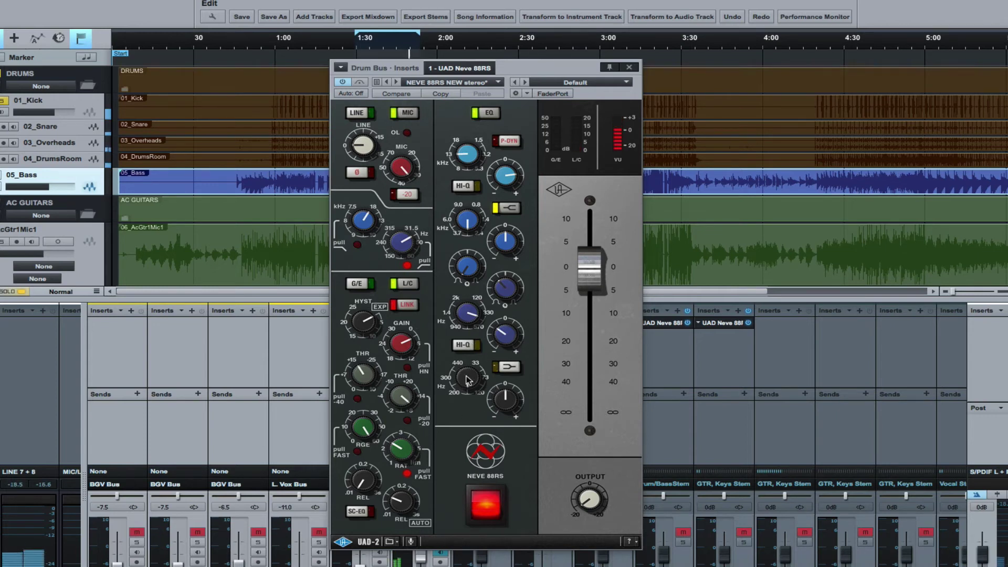
- Lower the frequency of the EQ's low band and give it a moderate boost
left_click_drag(465, 398, 464, 429)
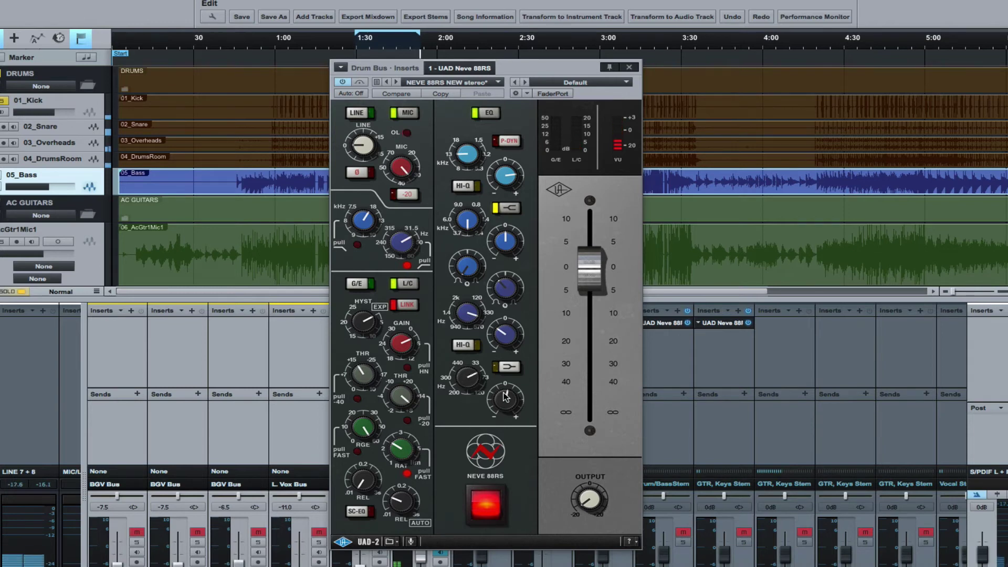
left_click_drag(509, 386, 514, 370)
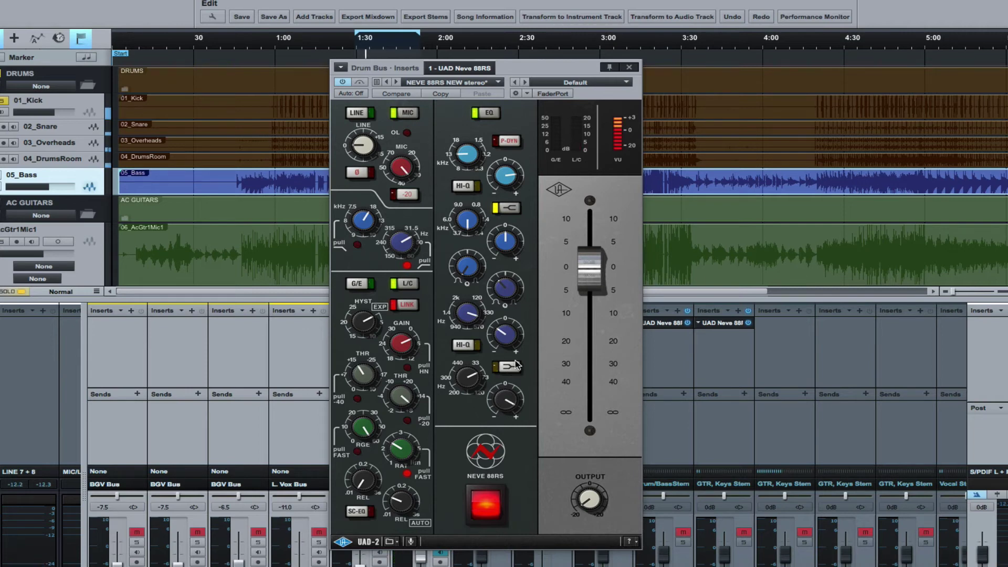
left_click_drag(516, 364, 515, 381)
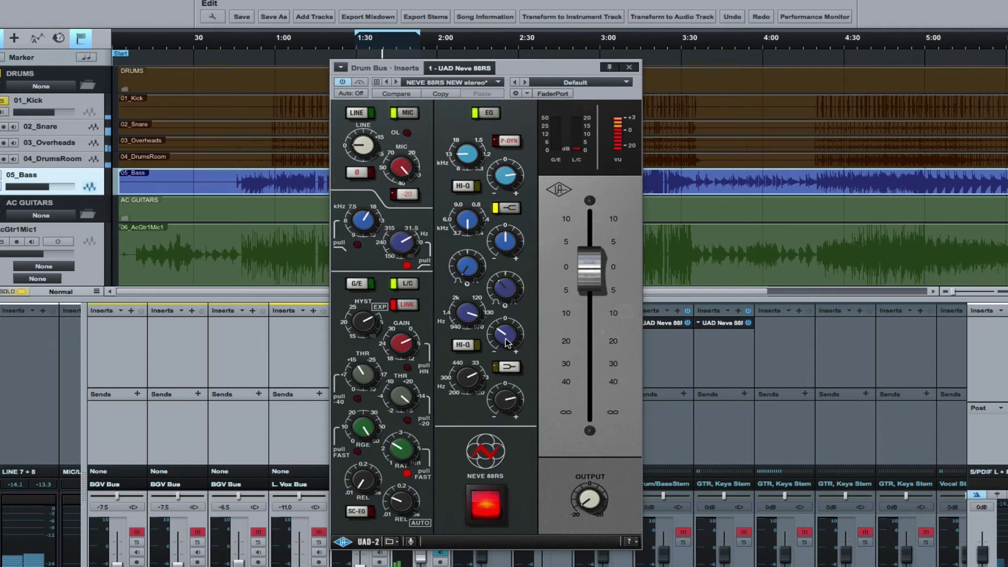
- Compare the drums with the EQ section out and in, leave it in, and close the Drum Bus plug-in
left_click(489, 113)
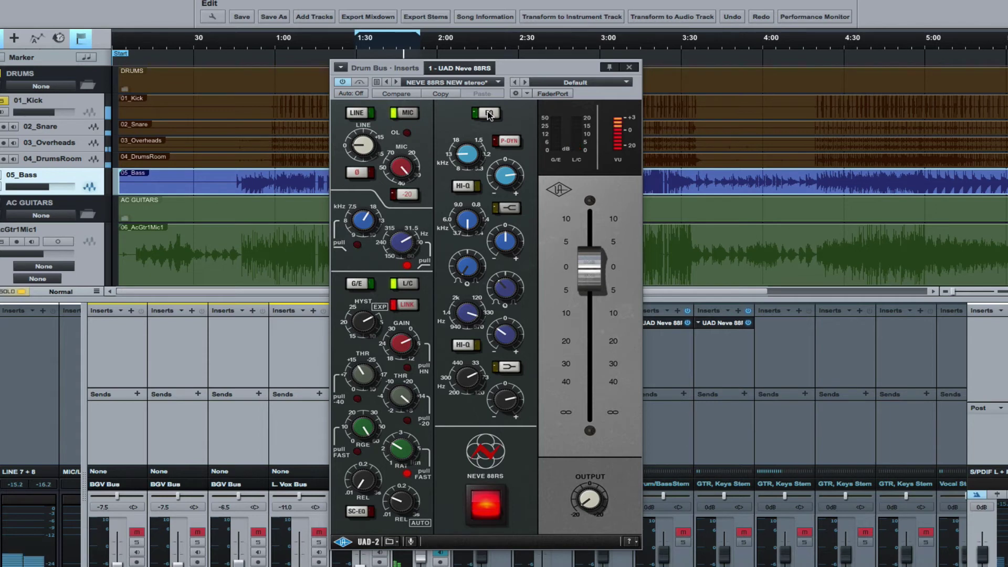
left_click(488, 114)
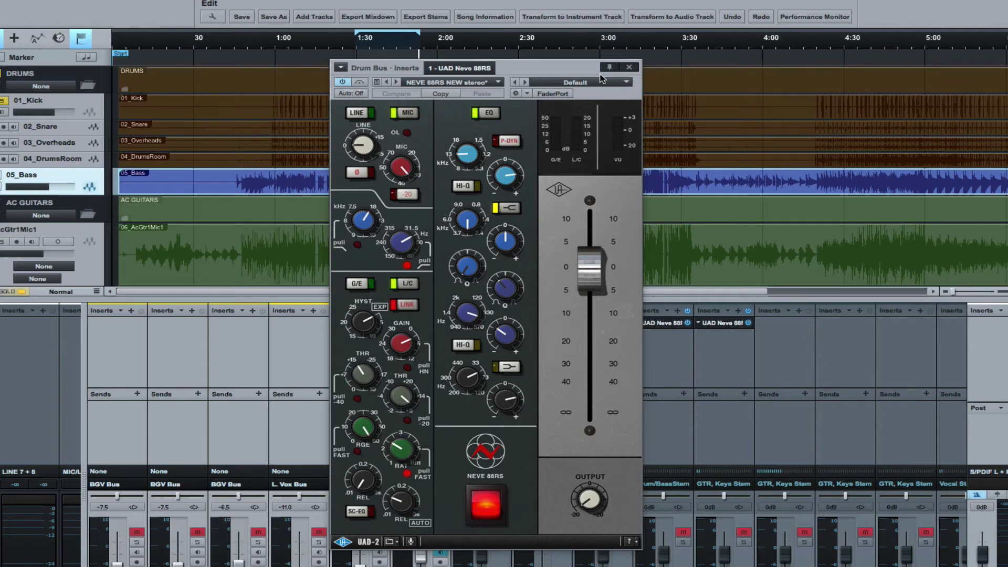
left_click(633, 69)
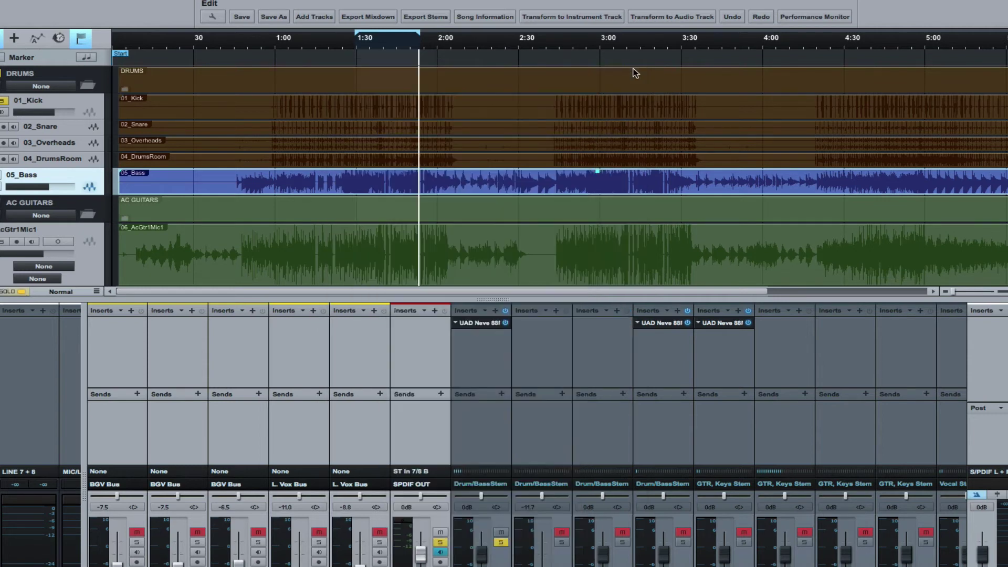
- Play the loop with the Bass Bus and Drum Bus soloed together, and lower the Drum Bus fader to -2.3 dB
left_click(501, 542)
left_click(683, 541)
key("space")
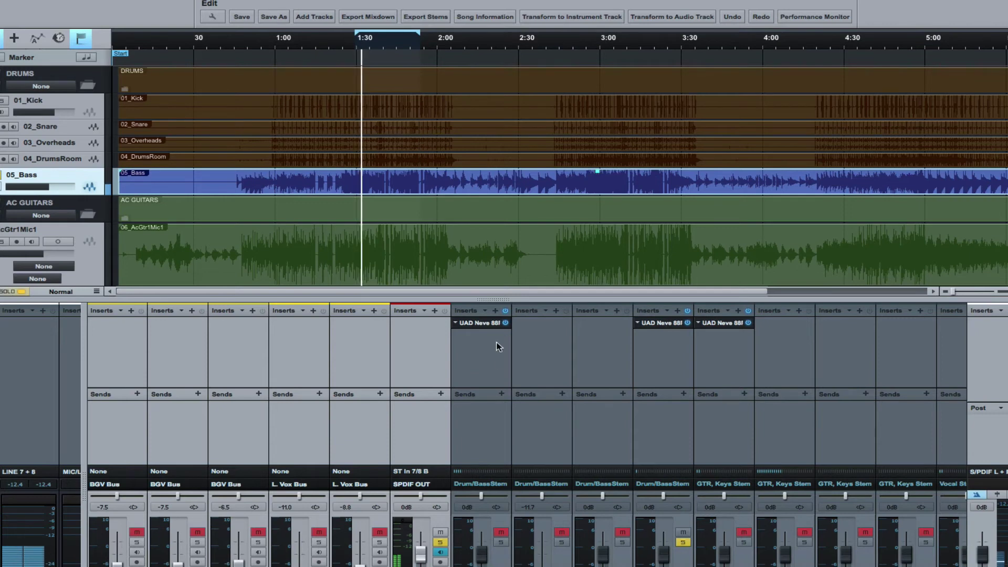
left_click(501, 542)
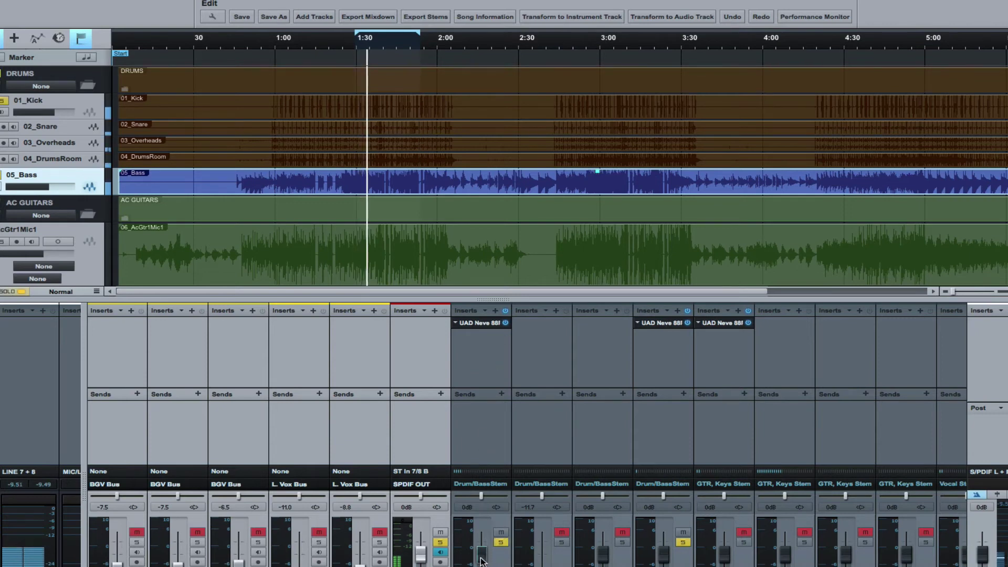
left_click_drag(482, 561, 482, 566)
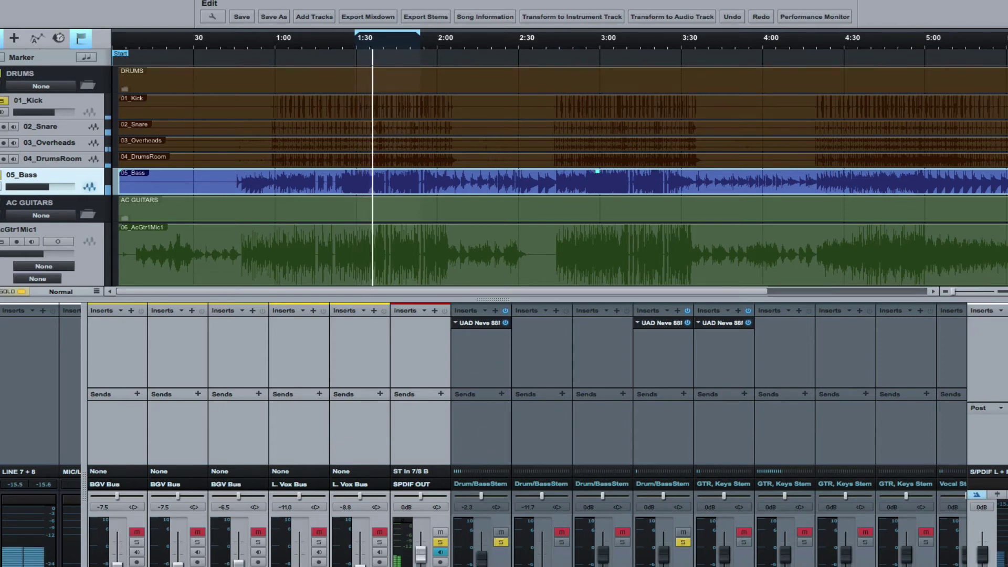
- Open the Neve 88RS on the Bass Bus and raise its Line gain while the loop plays
left_click(663, 322)
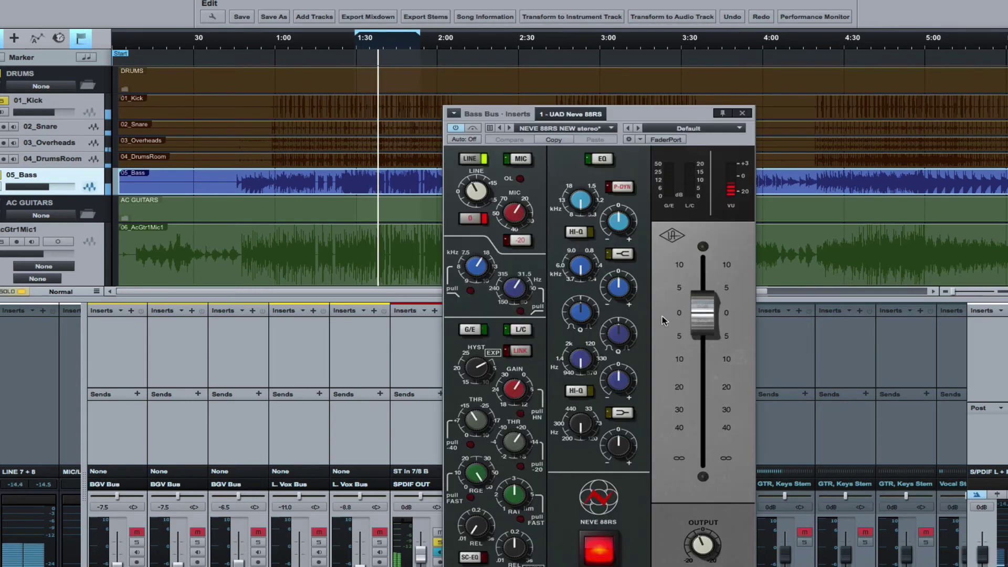
left_click_drag(677, 113, 597, 129)
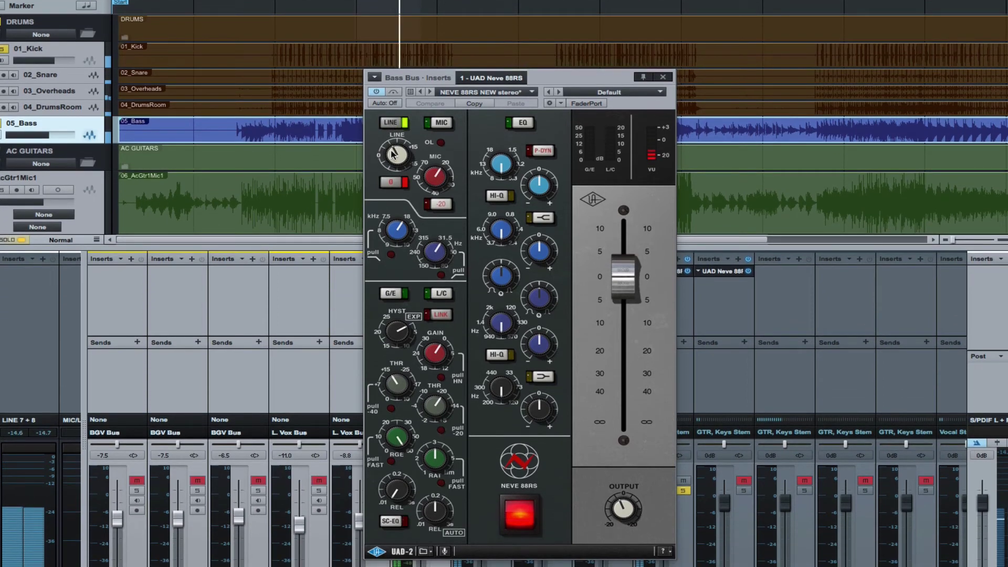
left_click(393, 153)
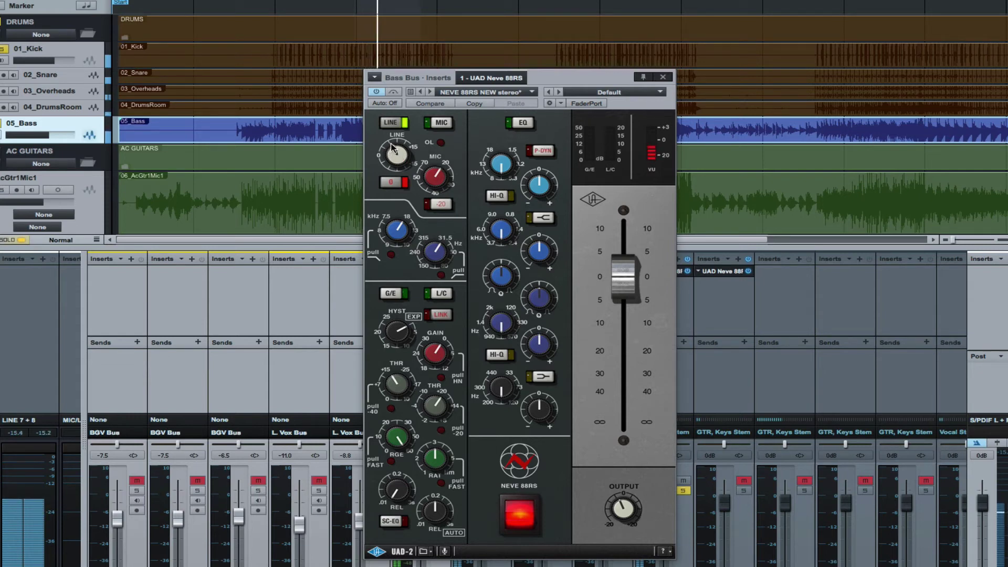
left_click_drag(391, 147, 403, 130)
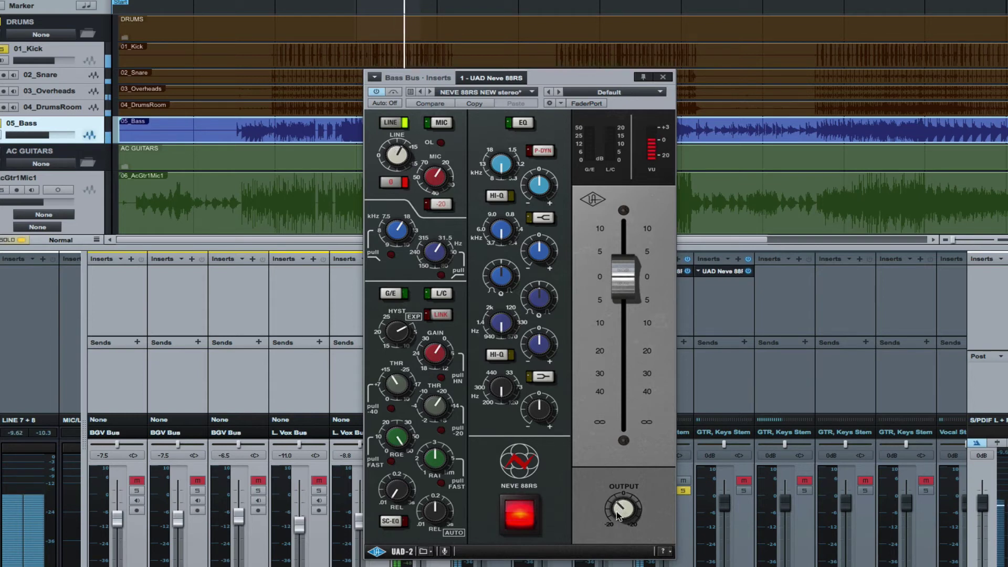
- Bypass and re-engage the Bass Bus Neve 88RS twice to compare the bass with and without the added line gain
left_click(518, 522)
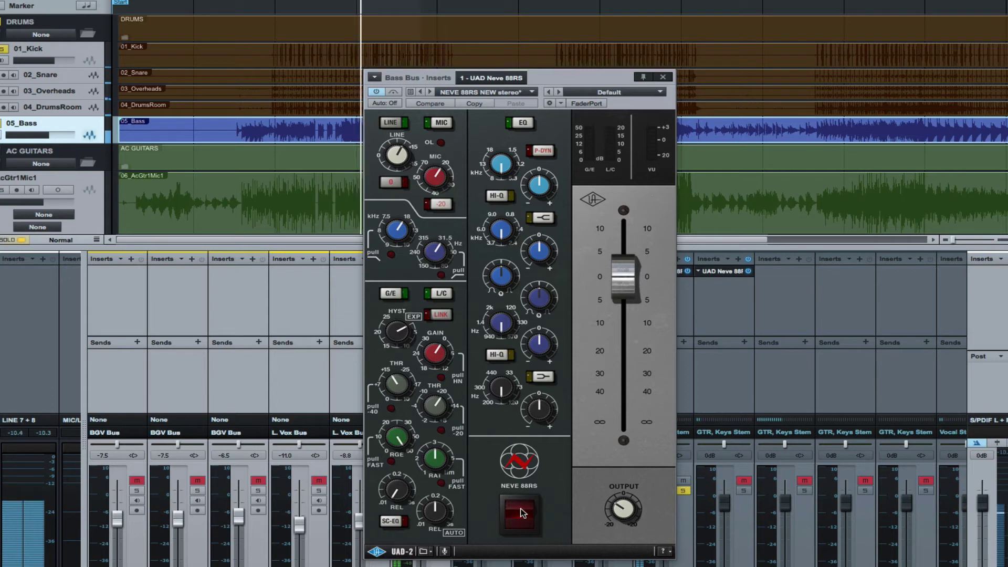
left_click(523, 513)
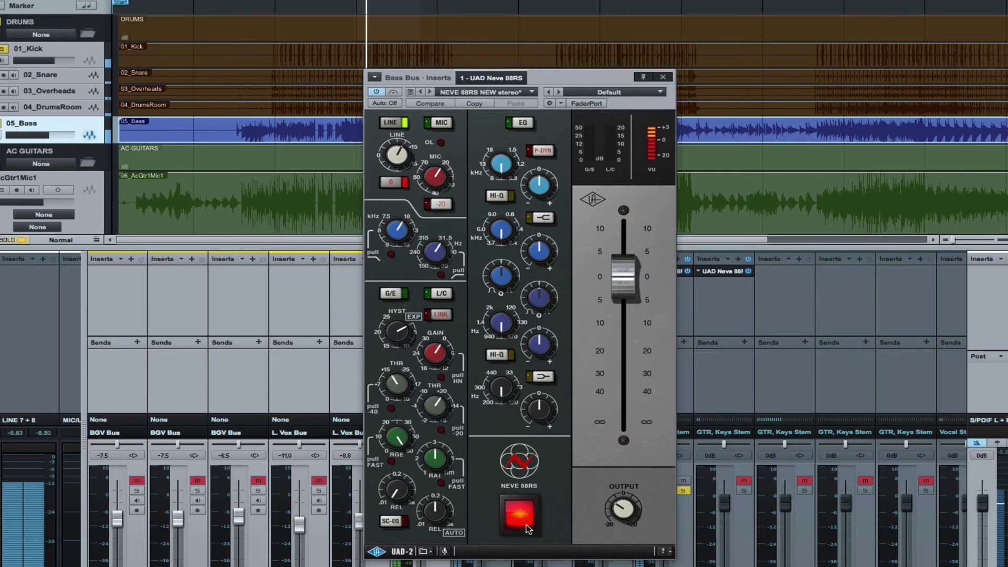
left_click(522, 517)
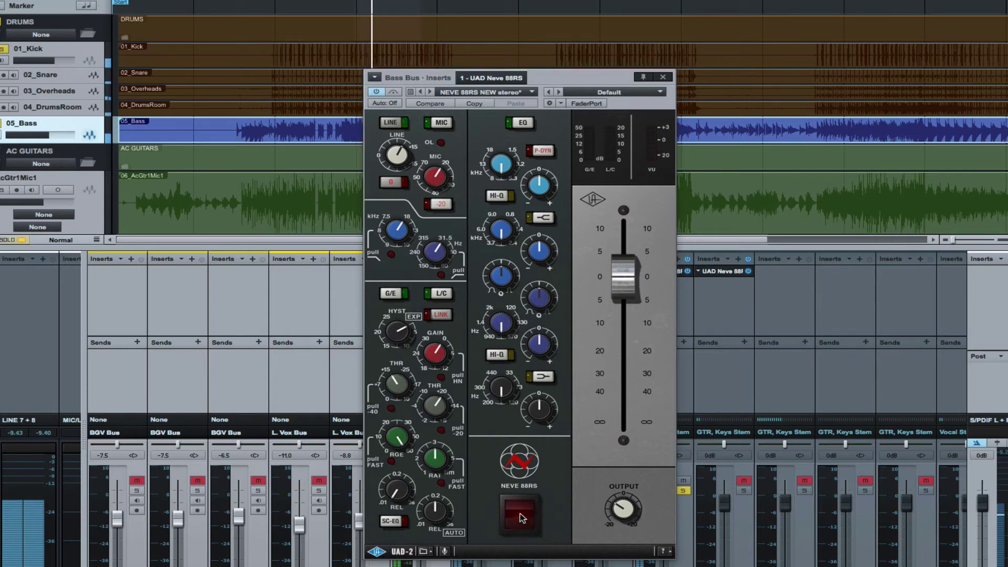
left_click(520, 513)
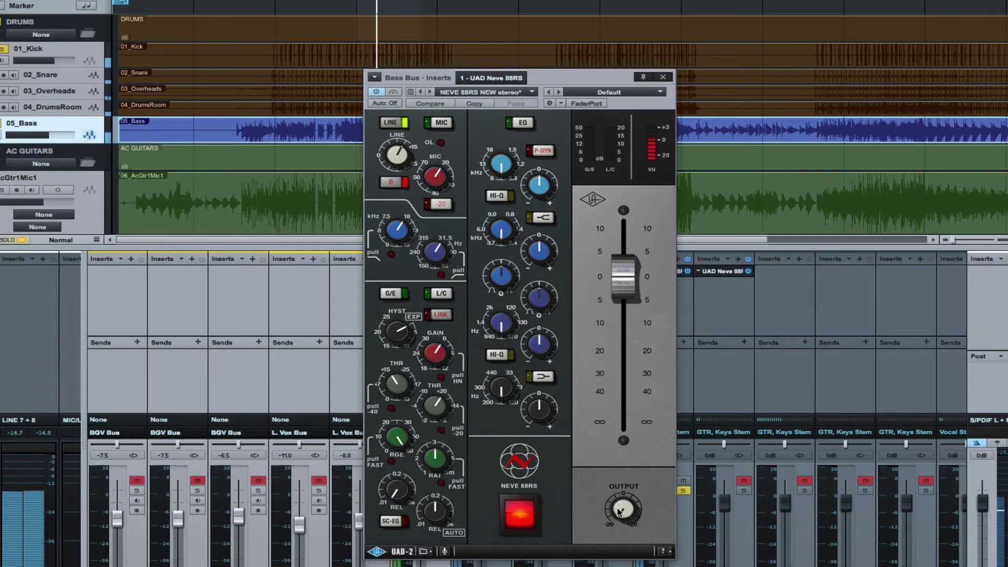
- Trim the plug-in's output level to match the bypassed bass, checking it once more against bypass
left_click_drag(615, 479, 615, 471)
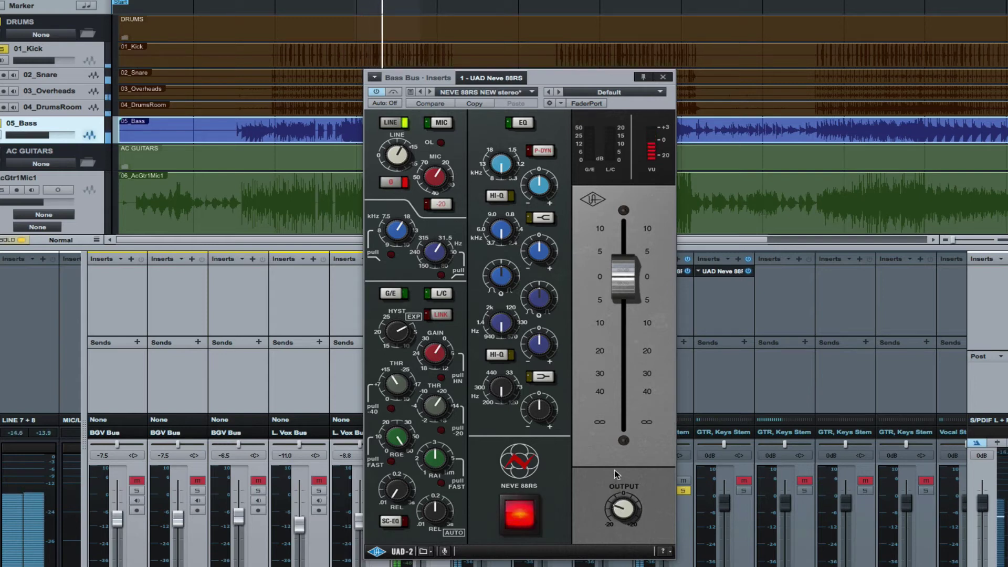
left_click(519, 520)
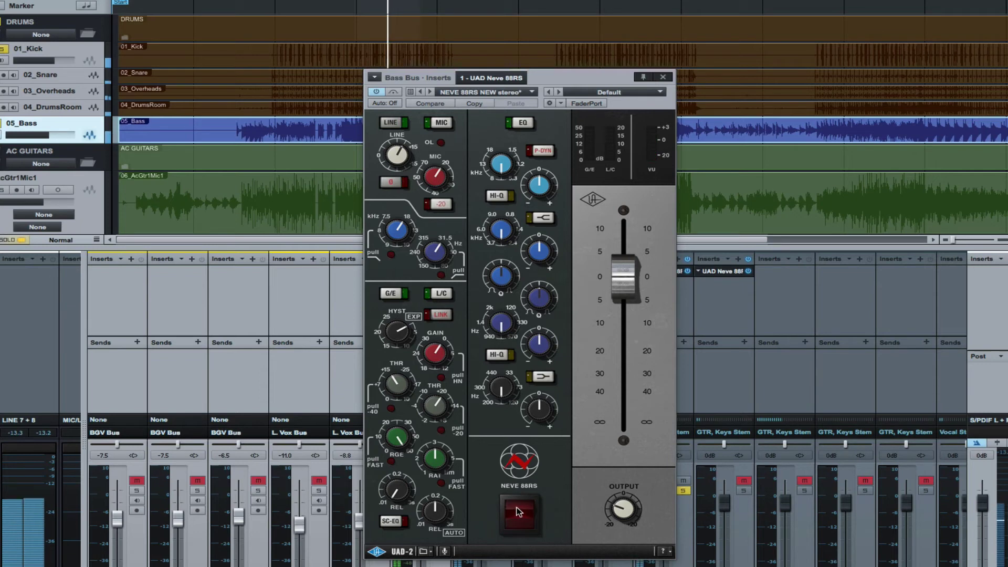
left_click(518, 512)
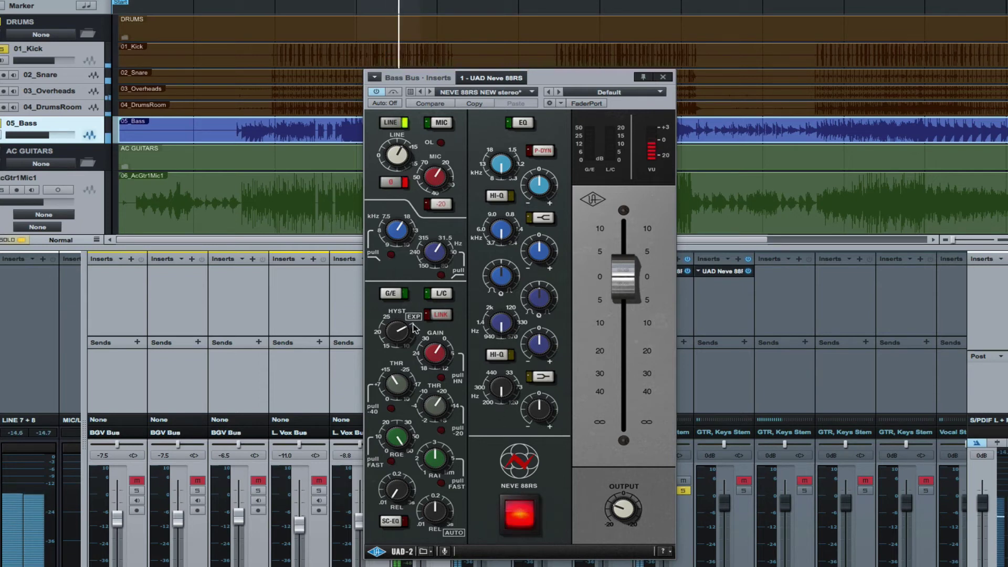
- Turn off the bass polarity inversion, engage both filters, set the low-pass to about 7.5 kHz and raise the high-pass cutoff
left_click(387, 183)
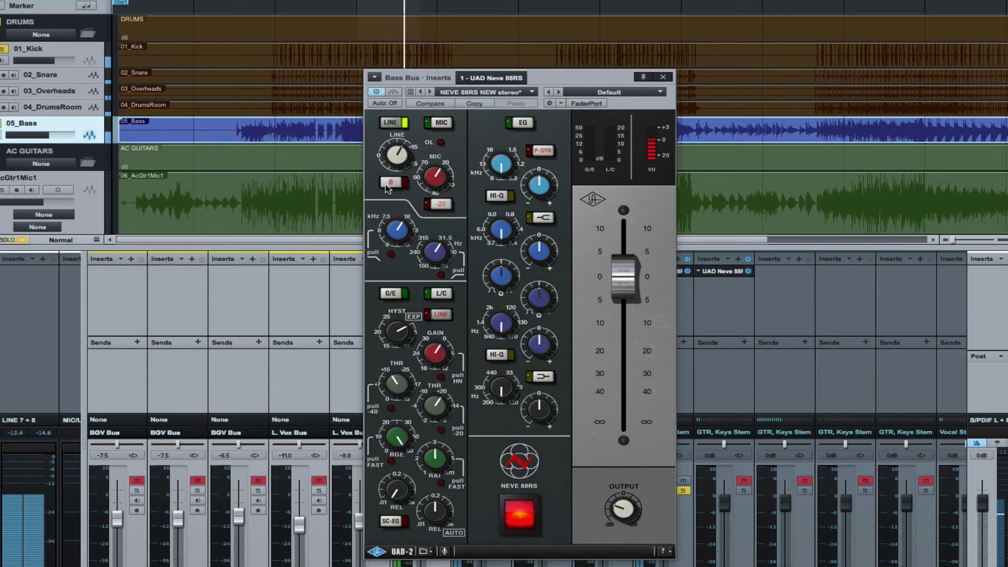
left_click(386, 183)
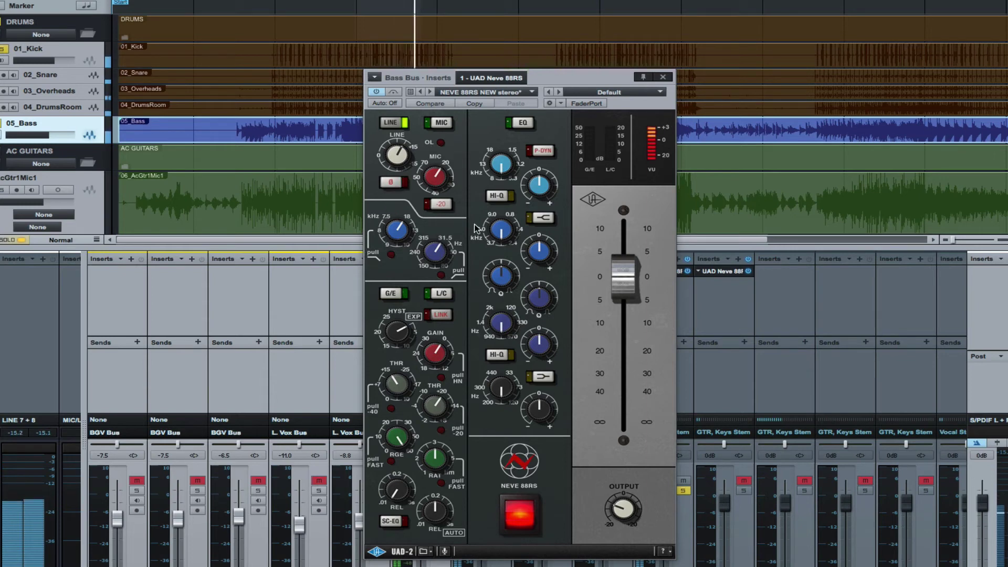
left_click(391, 255)
left_click_drag(396, 230, 405, 238)
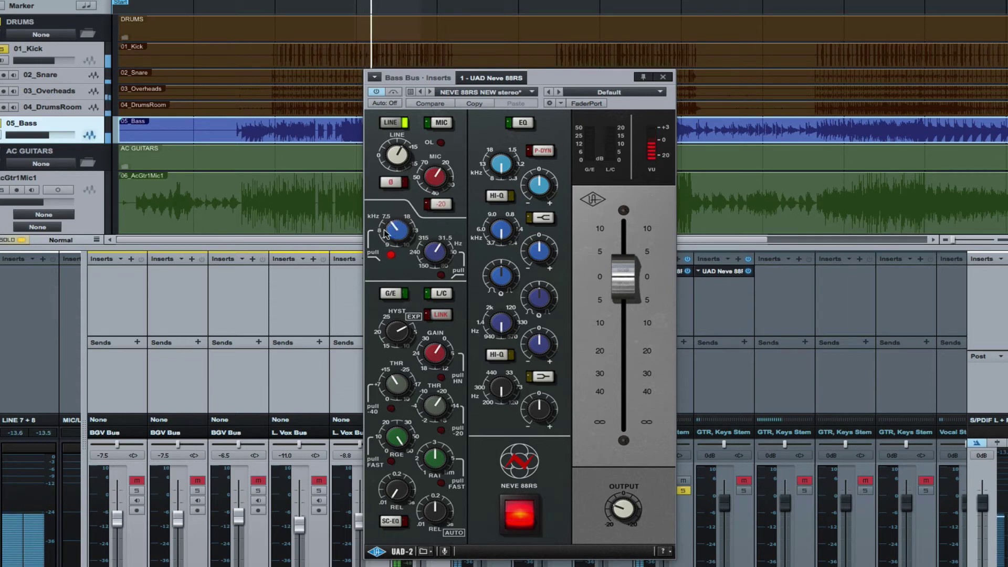
left_click(440, 274)
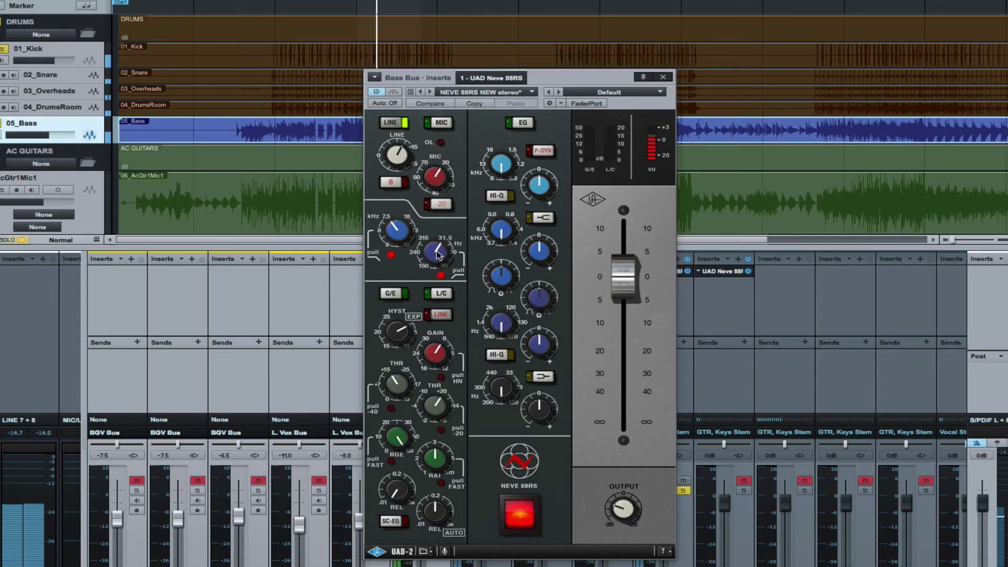
left_click_drag(439, 254, 445, 120)
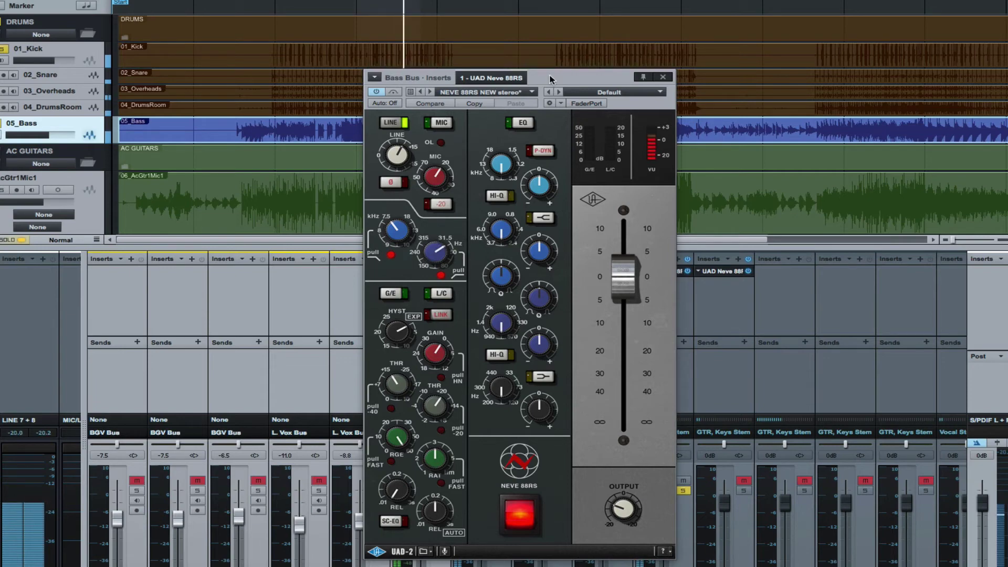
- Lower the Drum Bus fader to -4.1 dB to rebalance the drums against the bass
left_click_drag(551, 79, 388, 82)
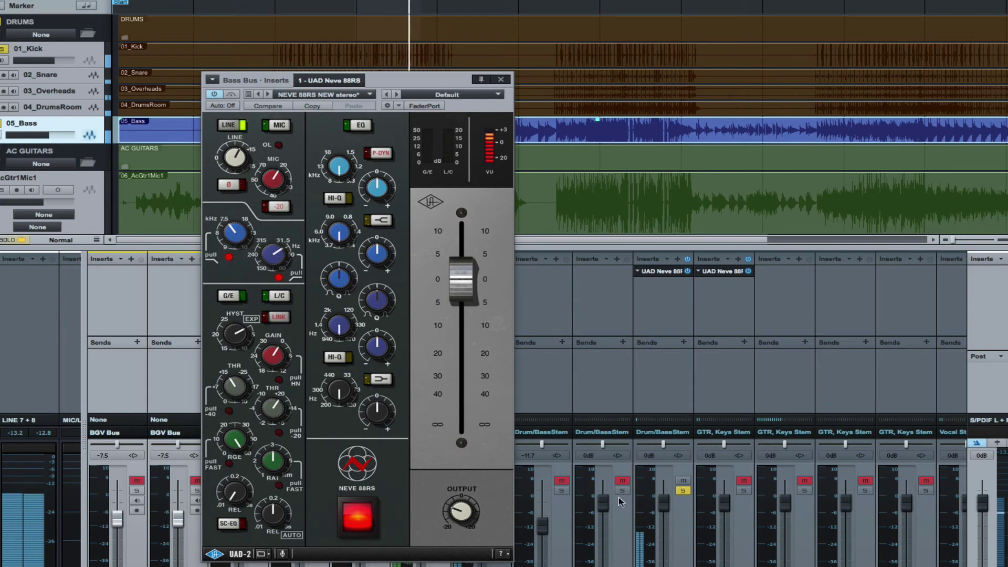
left_click_drag(445, 83, 348, 90)
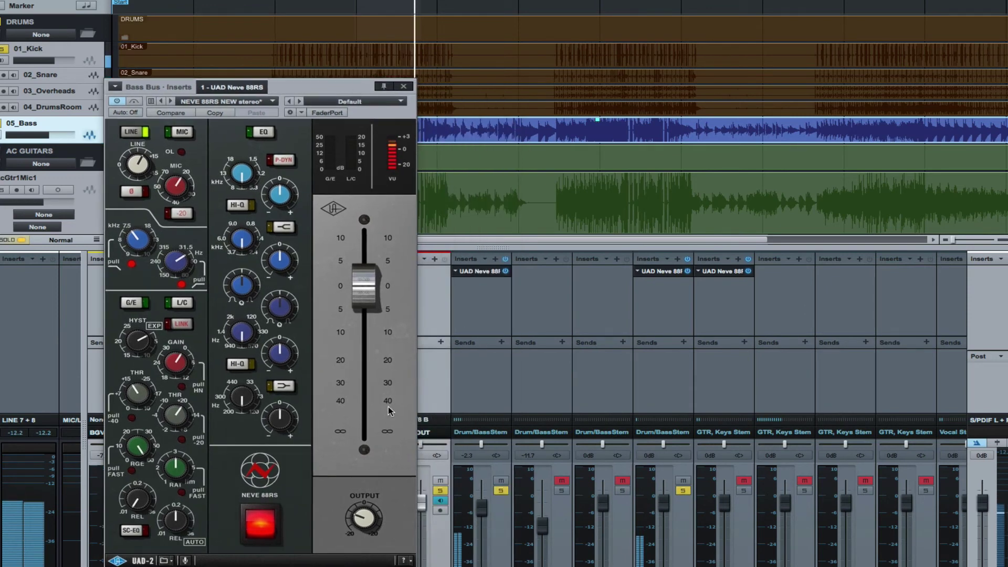
left_click_drag(482, 507, 480, 514)
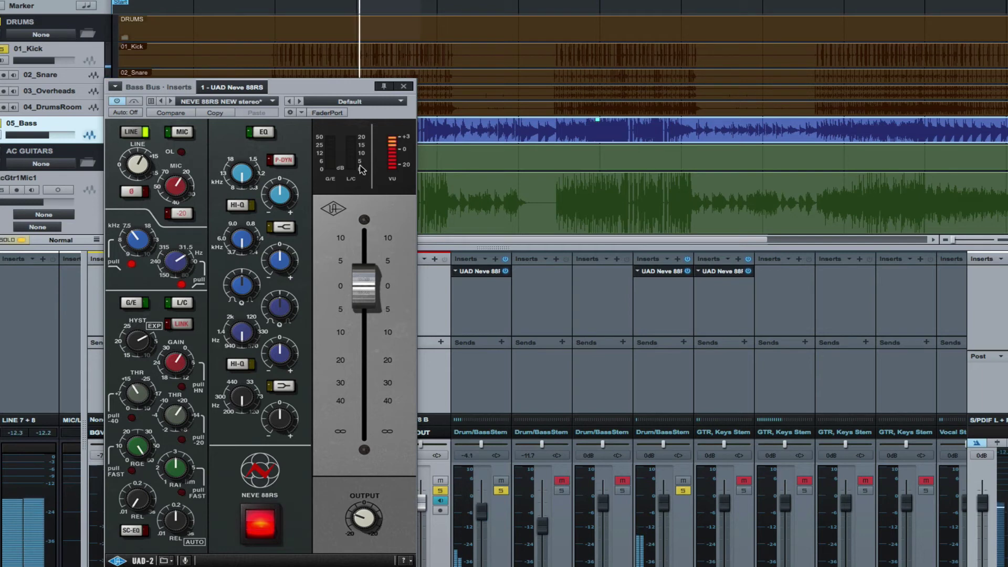
left_click_drag(318, 89, 501, 85)
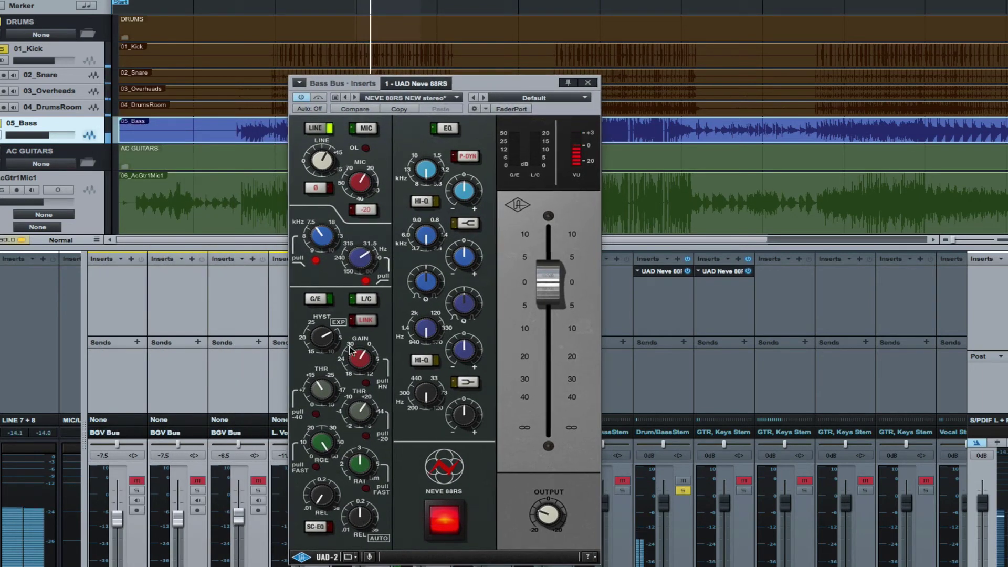
- Engage the linked limiter/compressor on the bass, increase its release and ratio, lower the threshold and add make-up gain
left_click(366, 300)
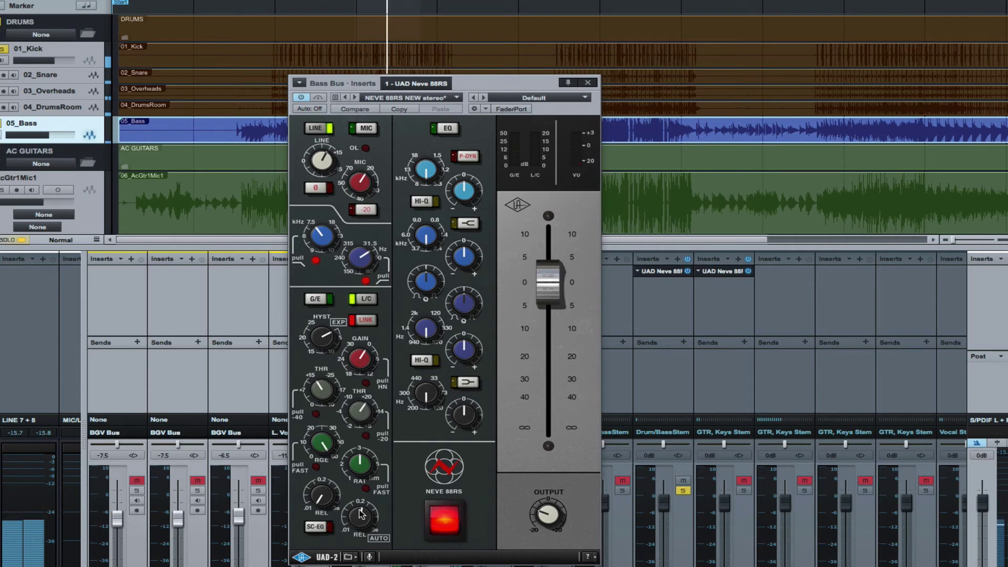
left_click_drag(358, 517, 369, 507)
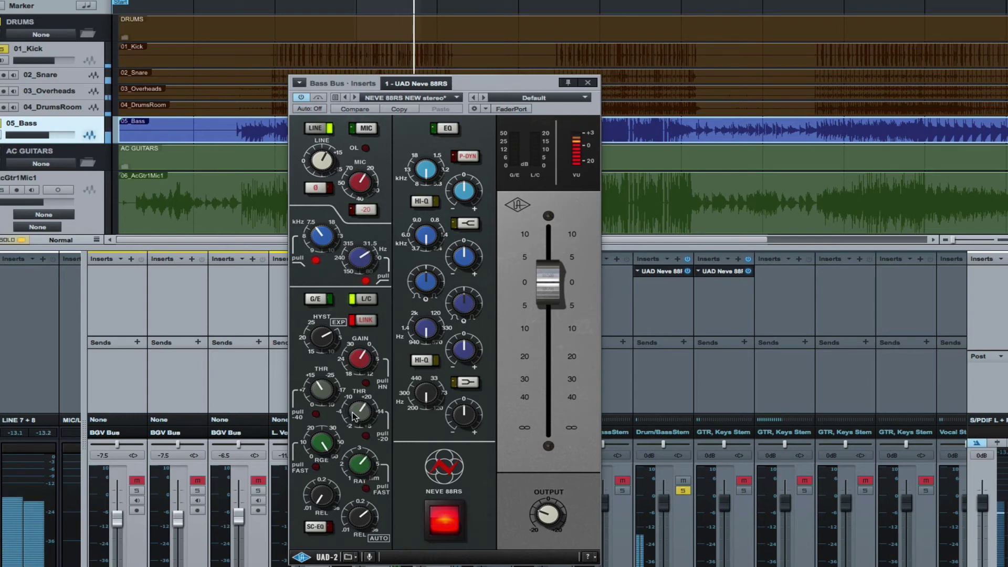
left_click_drag(356, 415, 362, 382)
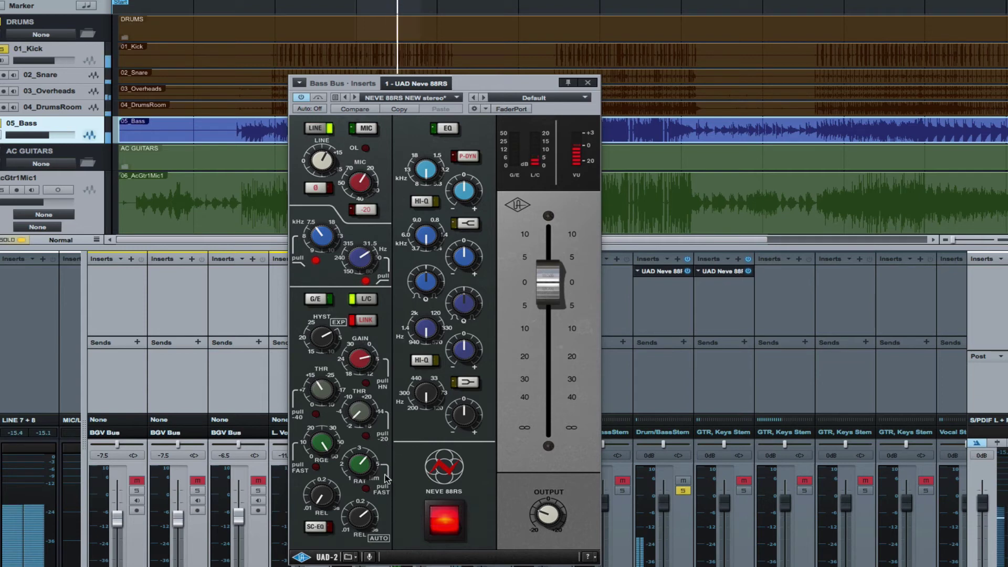
- Compare the bass with the compressor off and on, add a little more compressor gain and enable its HN setting
left_click(366, 301)
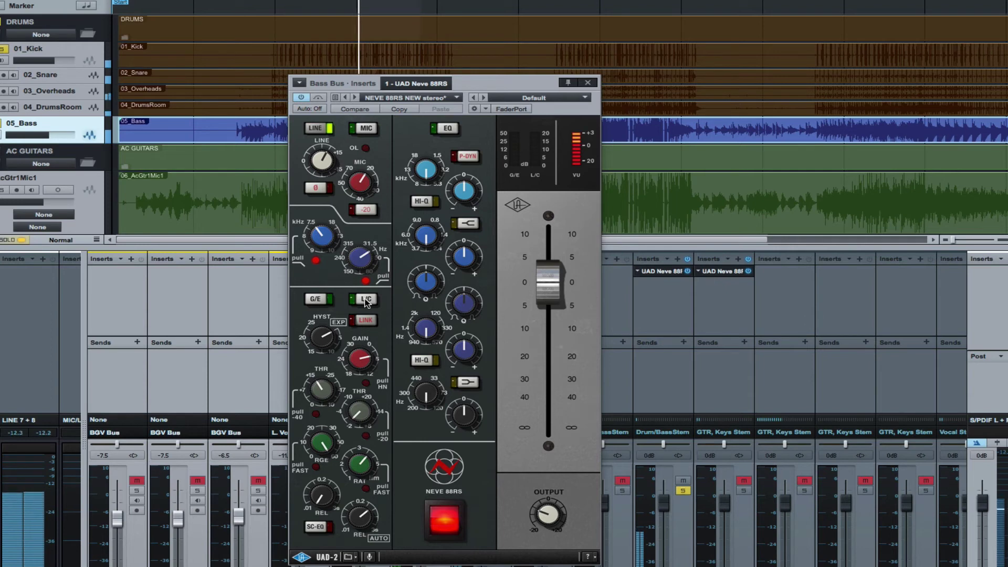
left_click(365, 301)
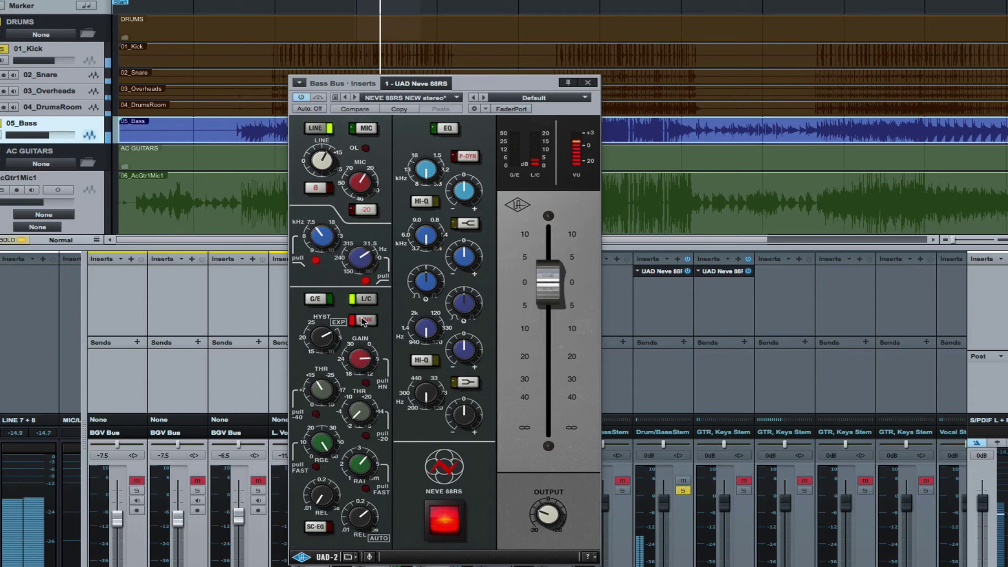
left_click(367, 386)
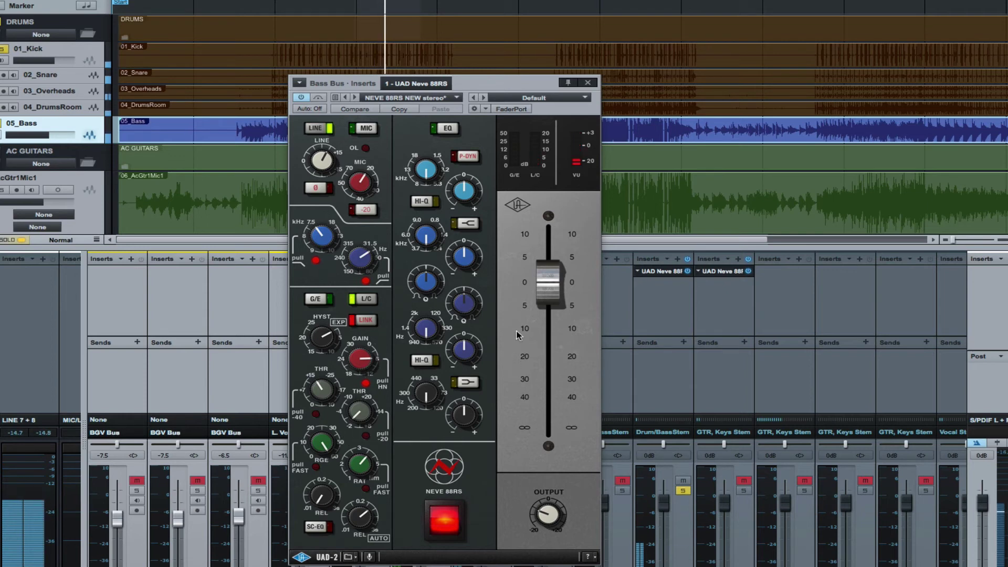
- Set the plug-in fader slightly above 0, trim the output level and compare the processed bass against bypass twice
left_click_drag(547, 284, 550, 256)
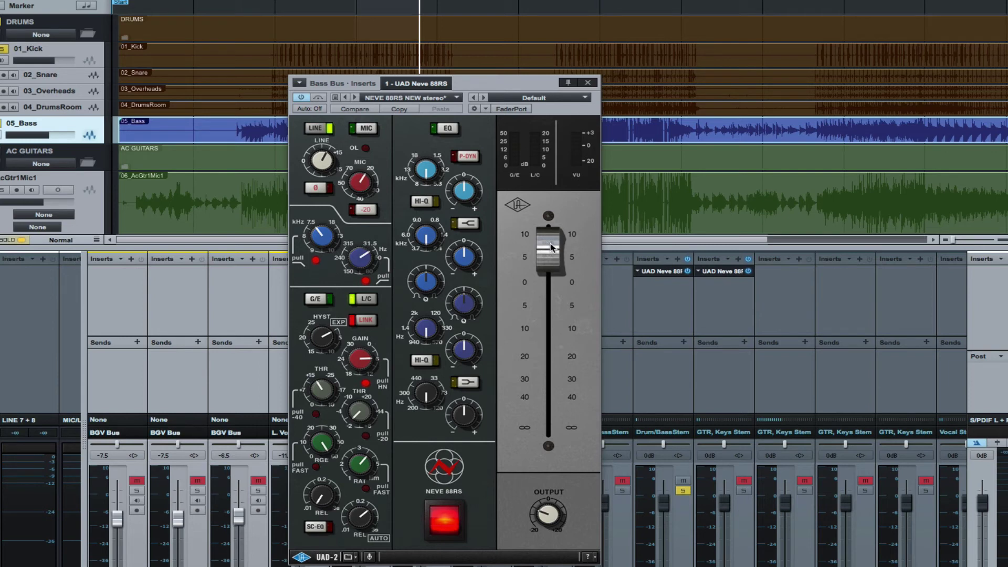
left_click_drag(552, 247, 550, 271)
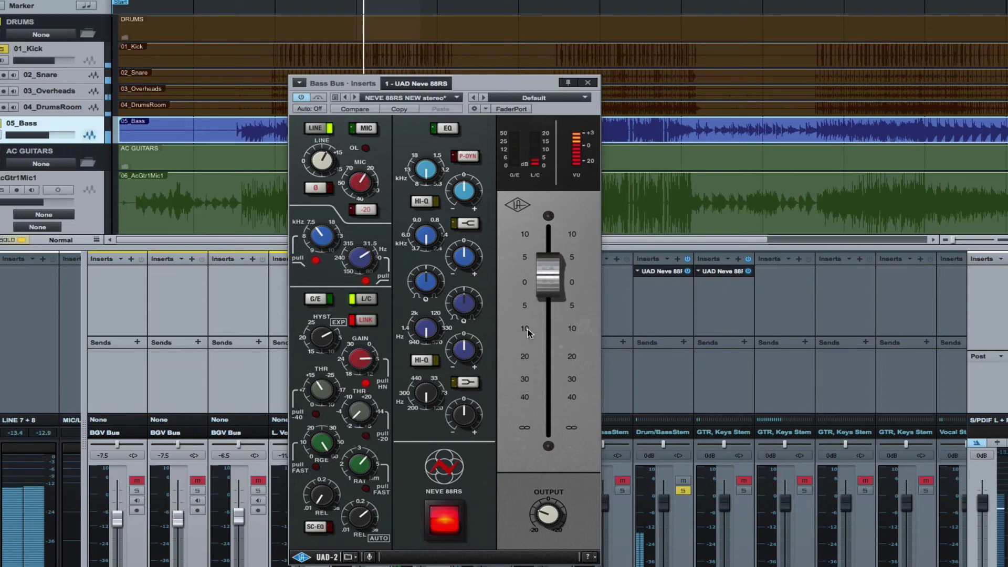
left_click(439, 531)
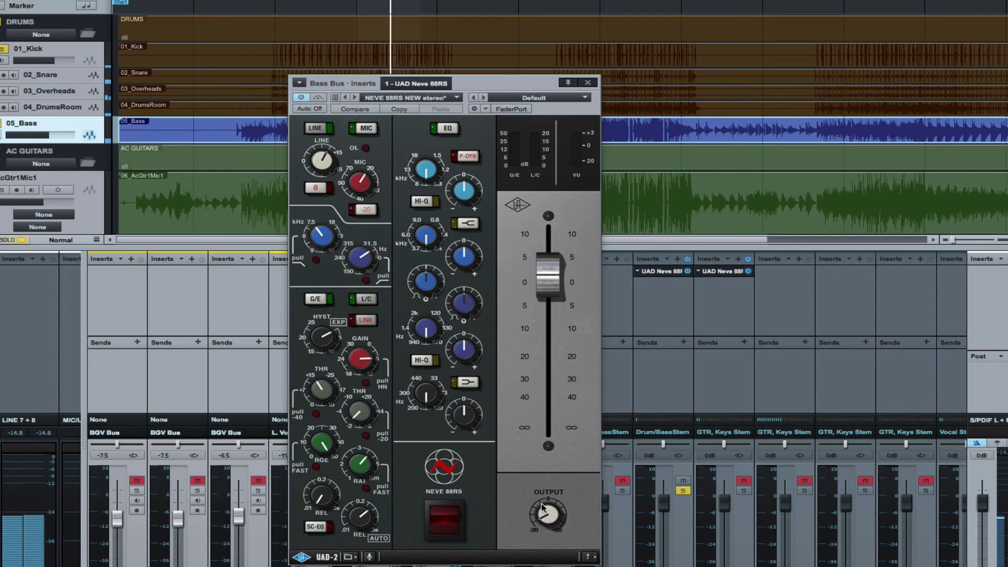
left_click(453, 518)
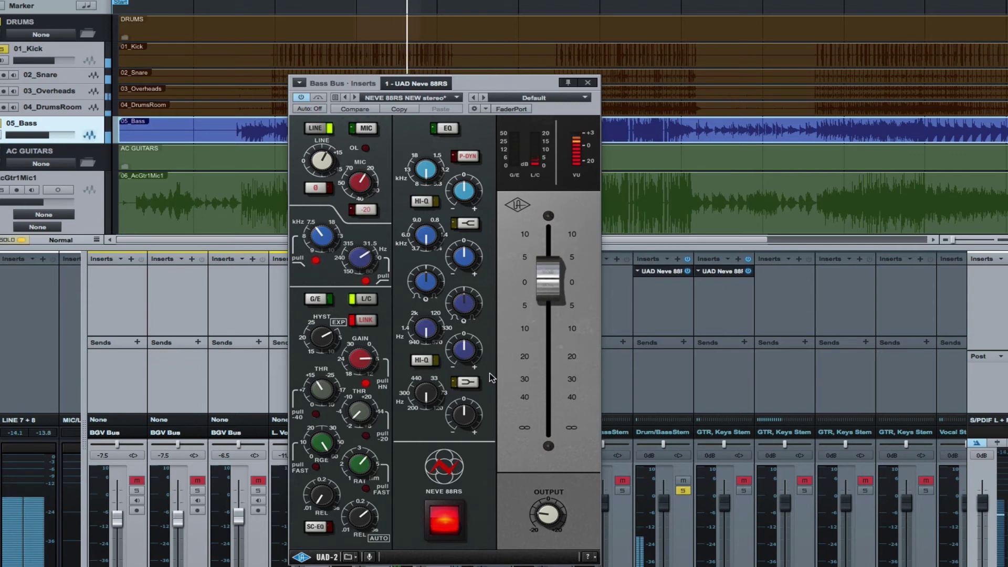
left_click(443, 520)
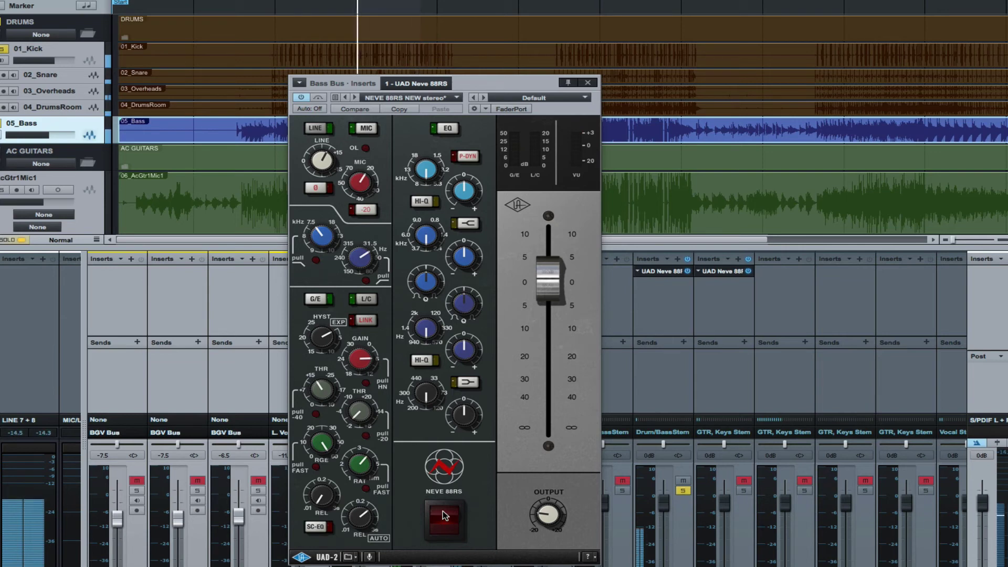
left_click(442, 518)
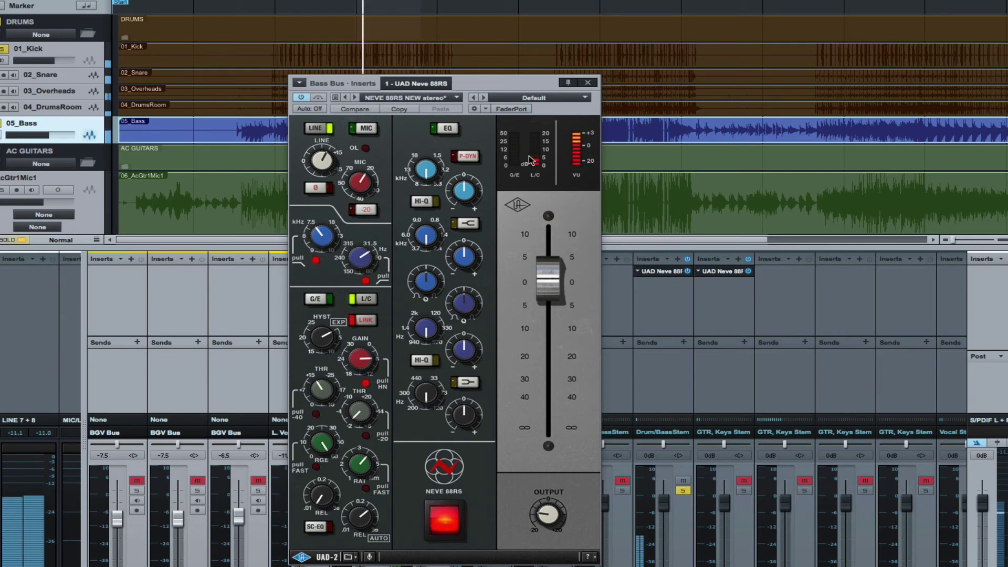
- Close the Bass Bus plug-in, unmute and solo the acoustic guitar bus, and rebalance the drum and bass faders during playback
left_click(588, 83)
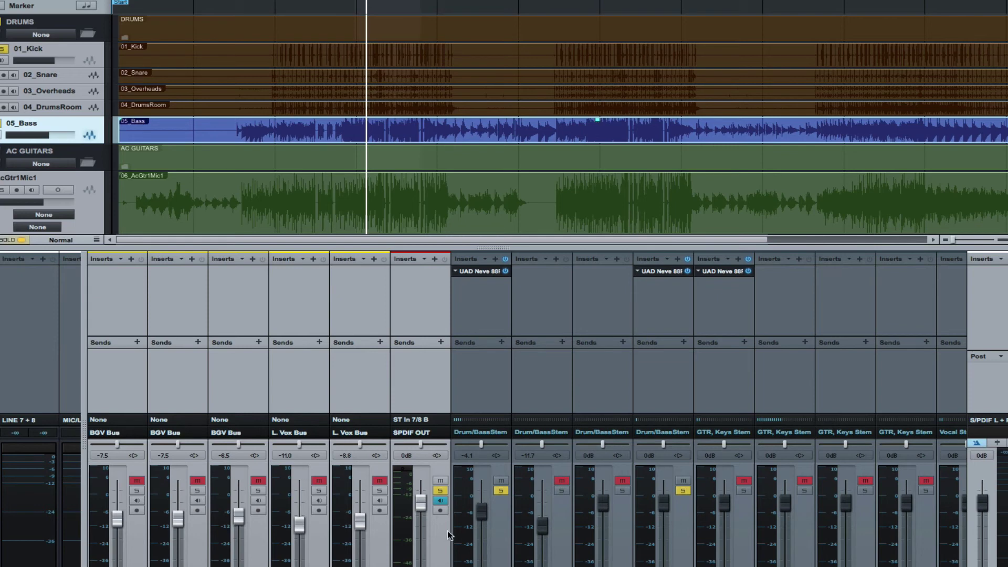
scroll(526, 409, "right", 3)
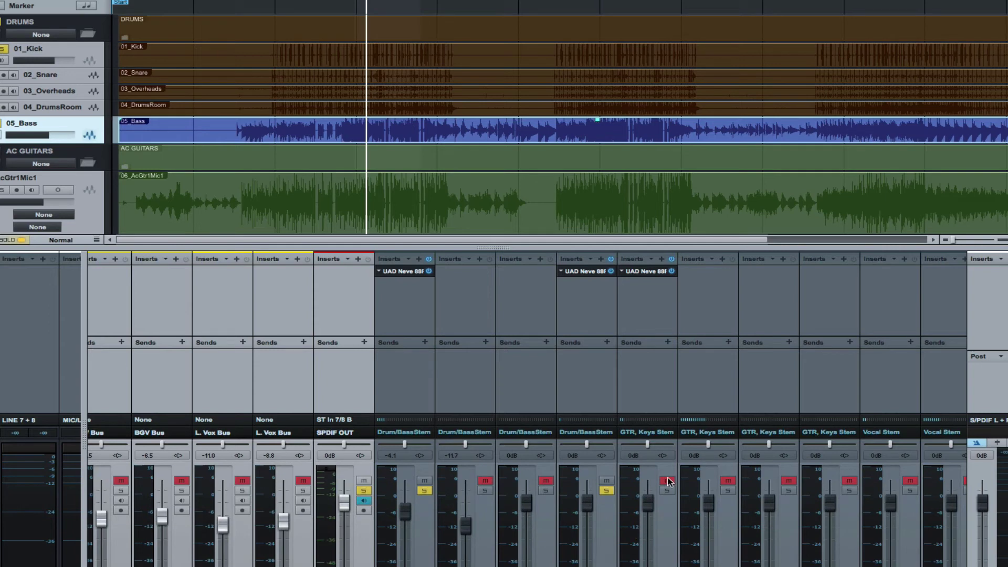
key("space")
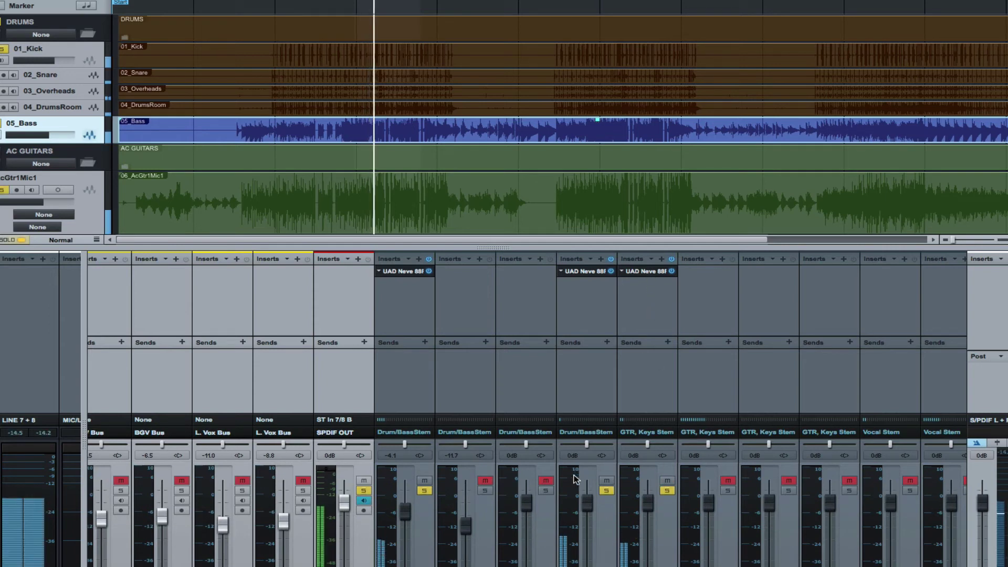
left_click_drag(405, 514, 405, 508)
left_click_drag(587, 503, 587, 506)
- Open the Neve 88RS on the Ac. GTR Bus and lower that bus's fader to -1.7 dB
left_click(642, 271)
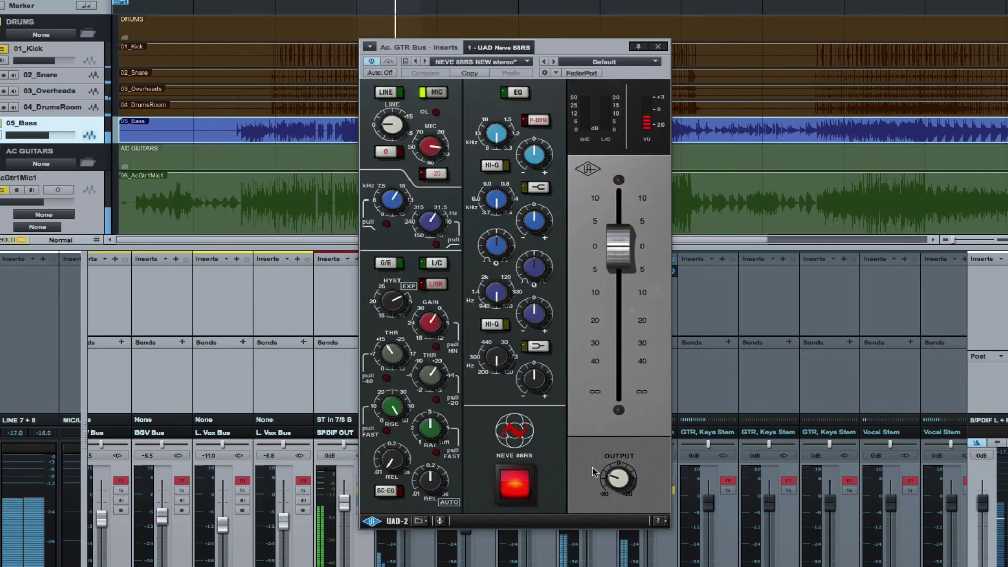
left_click(613, 479)
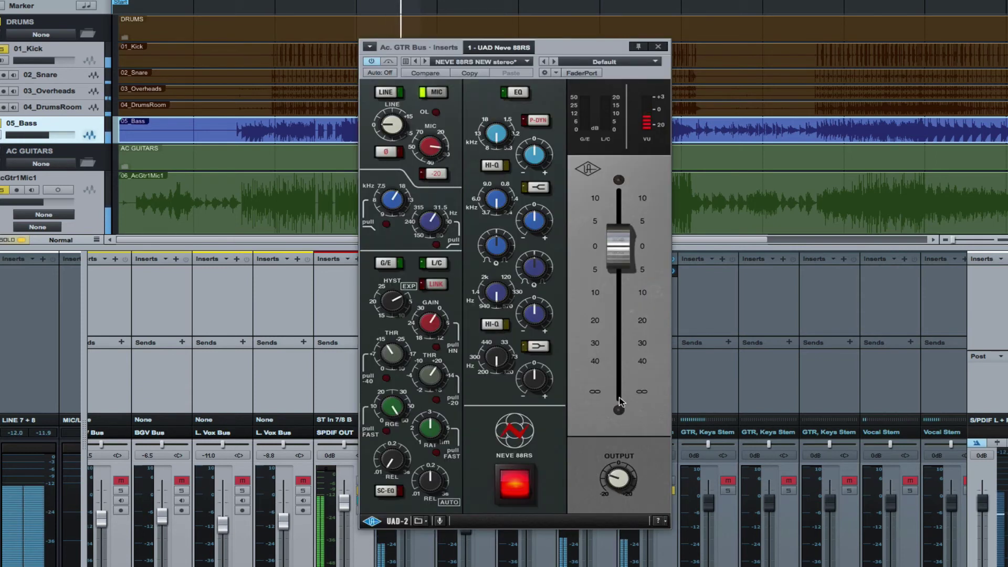
left_click_drag(591, 41, 508, 69)
left_click_drag(648, 503, 648, 509)
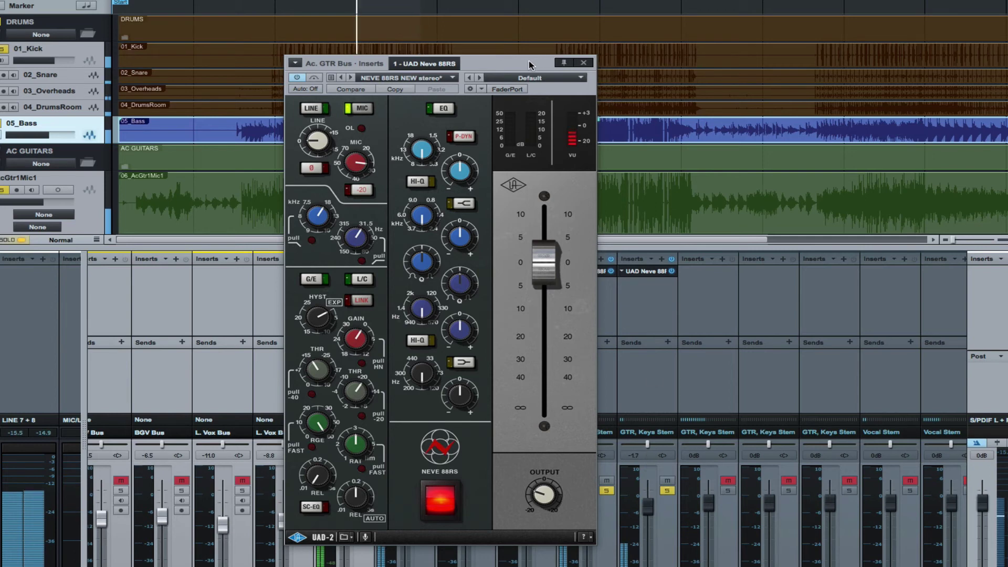
left_click_drag(536, 63, 553, 104)
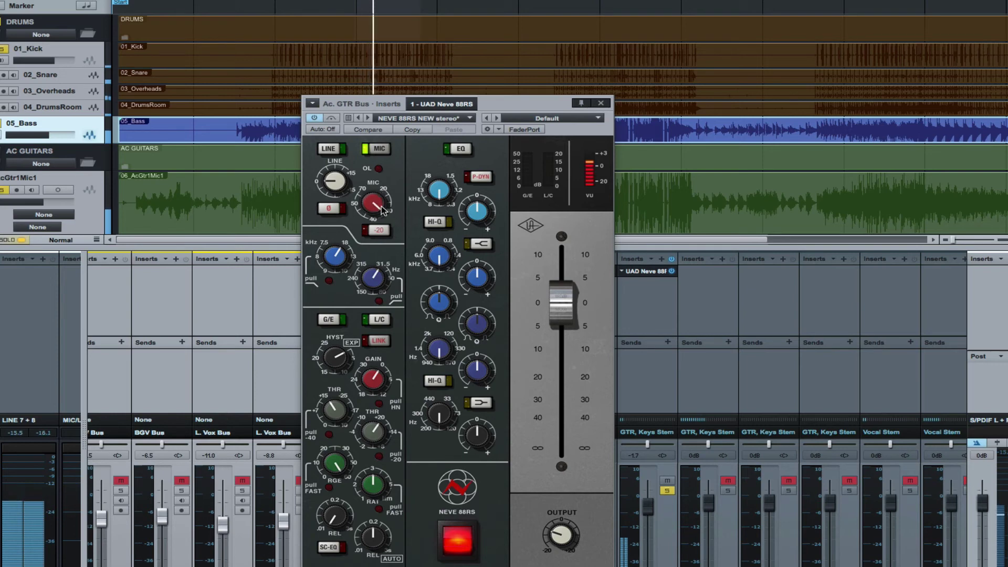
- Adjust the guitar plug-in's Mic gain, lower its output level and compare the sound against bypass twice
left_click_drag(382, 196, 378, 203)
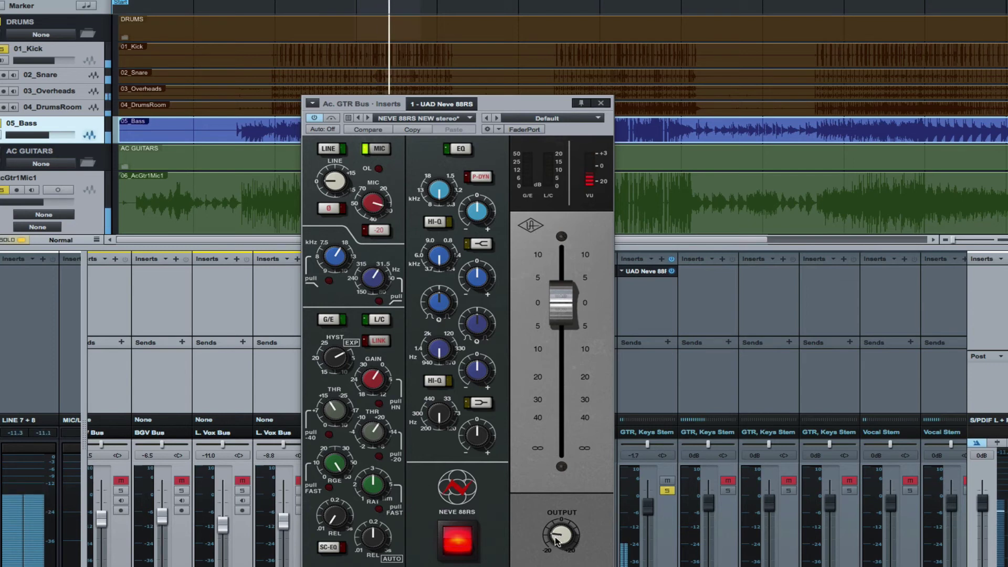
left_click(458, 539)
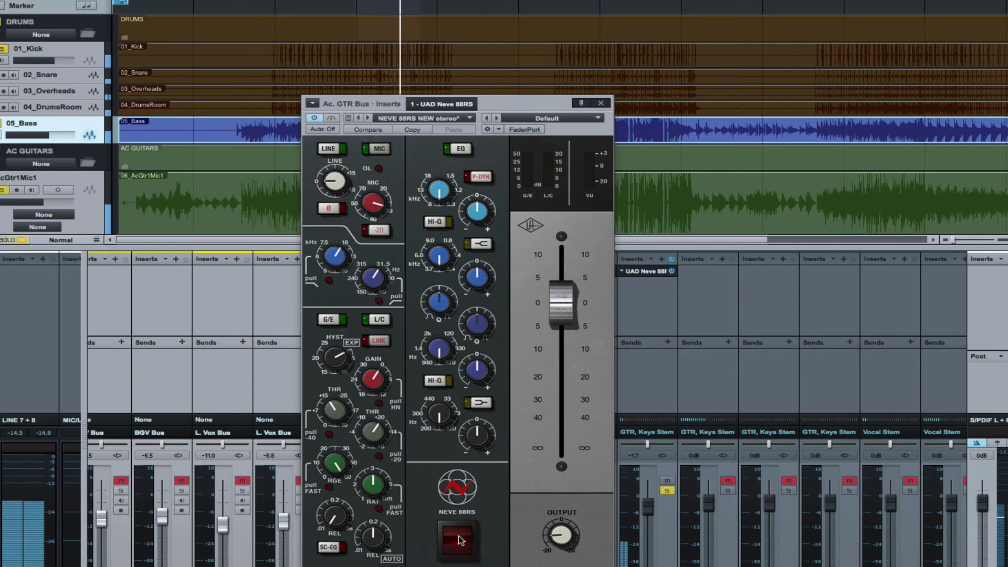
left_click(459, 536)
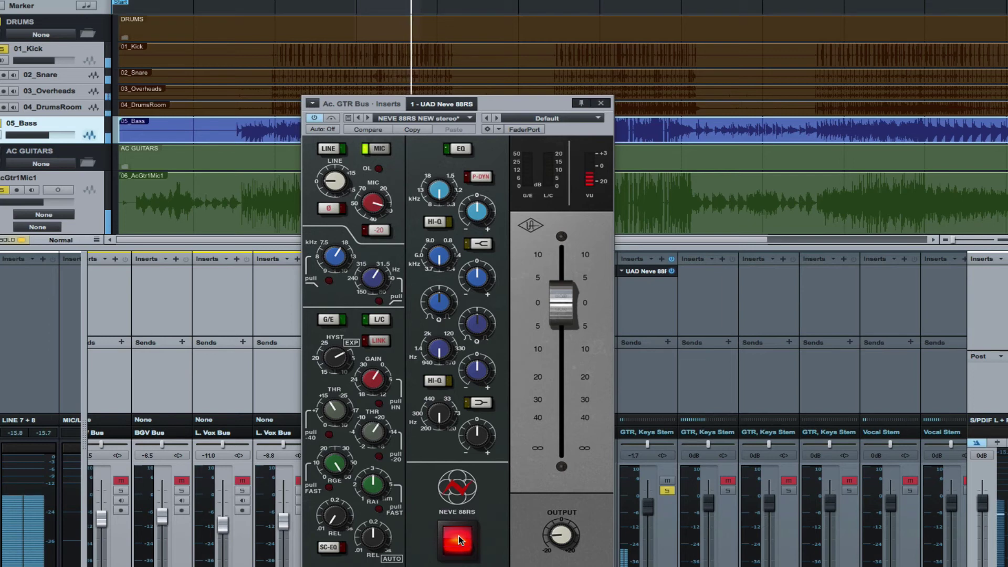
left_click(460, 551)
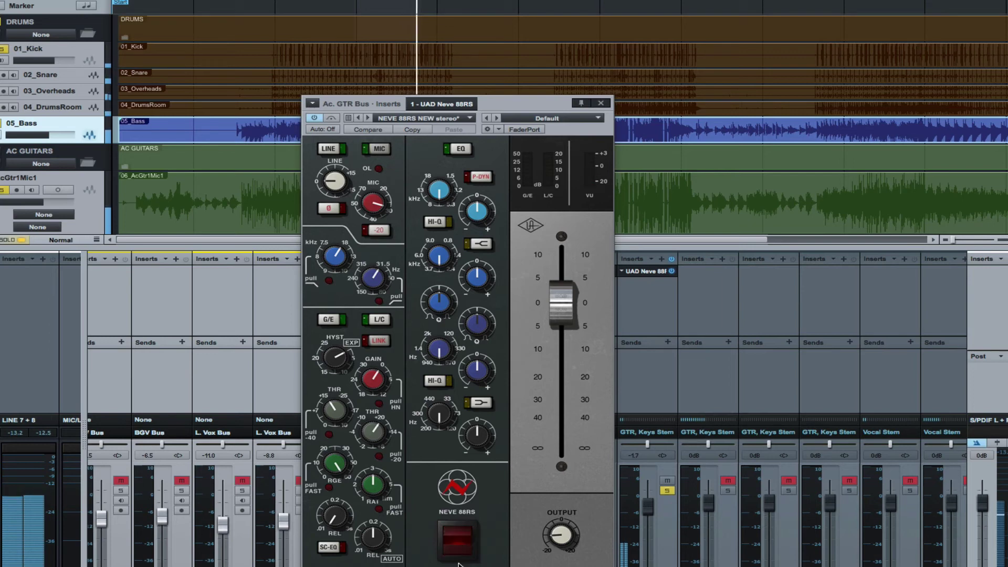
left_click(456, 549)
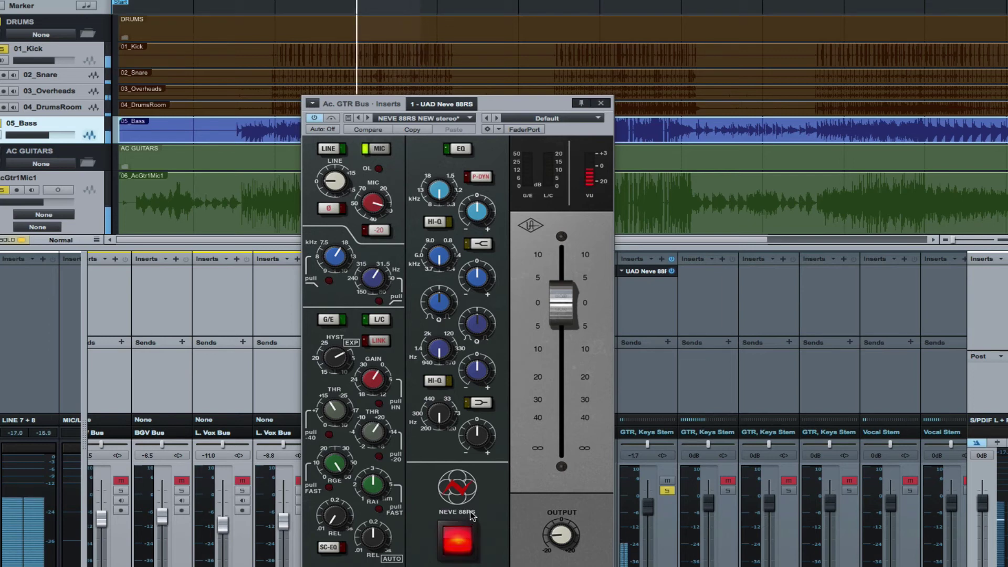
- Raise the Ac. GTR Bus plug-in fader to between 0 and 5 and compare the processed guitar against bypass
left_click(456, 546)
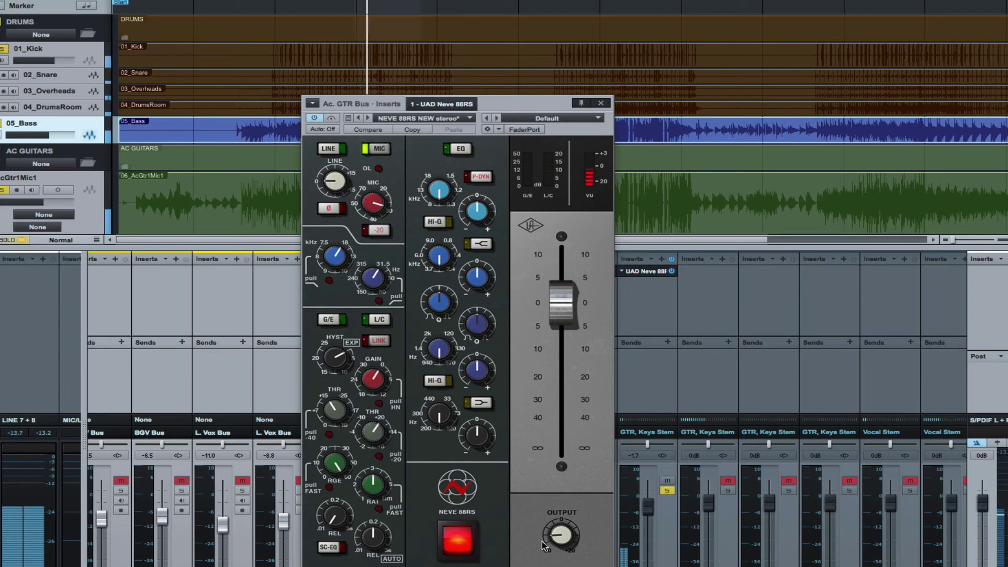
left_click_drag(550, 326, 562, 289)
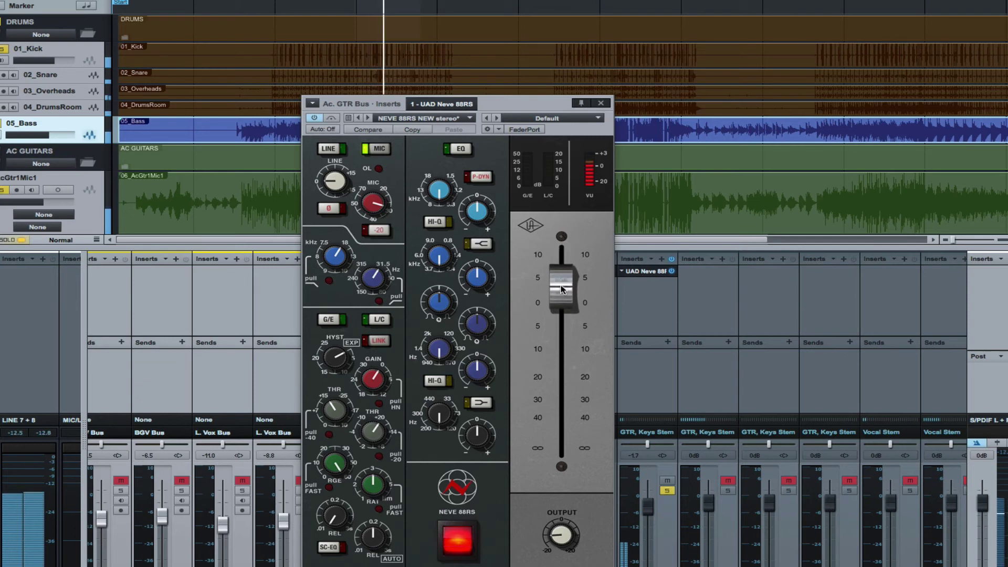
left_click(458, 541)
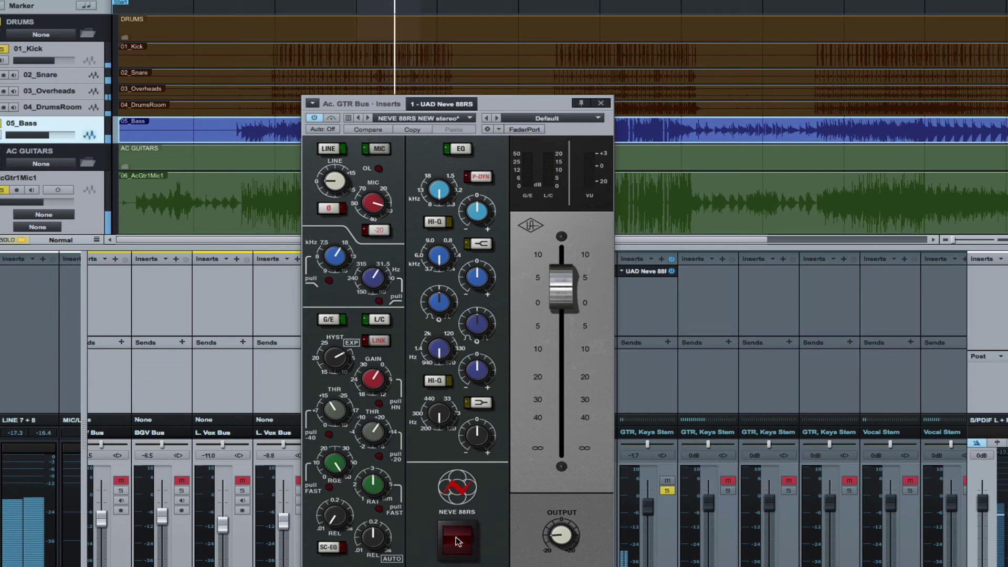
left_click(456, 537)
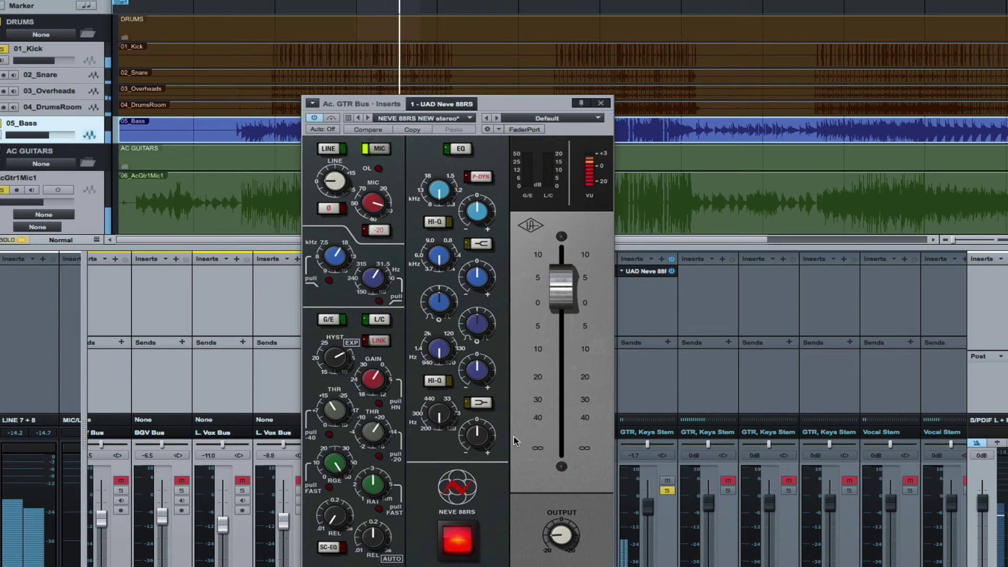
left_click_drag(557, 301, 555, 308)
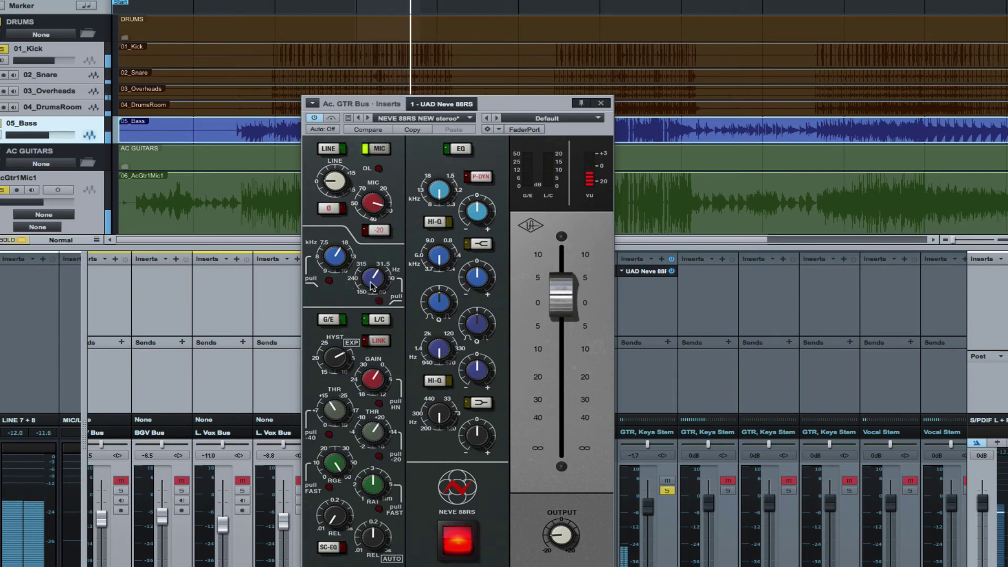
- Engage the guitar's low-cut filter and the L/C compressor with fast attack, then shorten its release and adjust its ratio, threshold and gain
left_click_drag(374, 285, 373, 294)
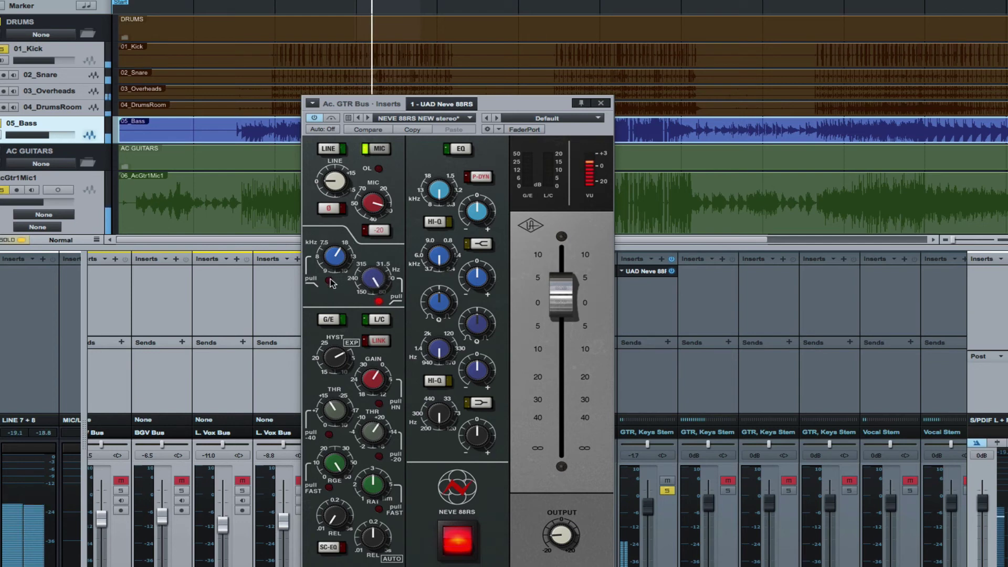
left_click(378, 320)
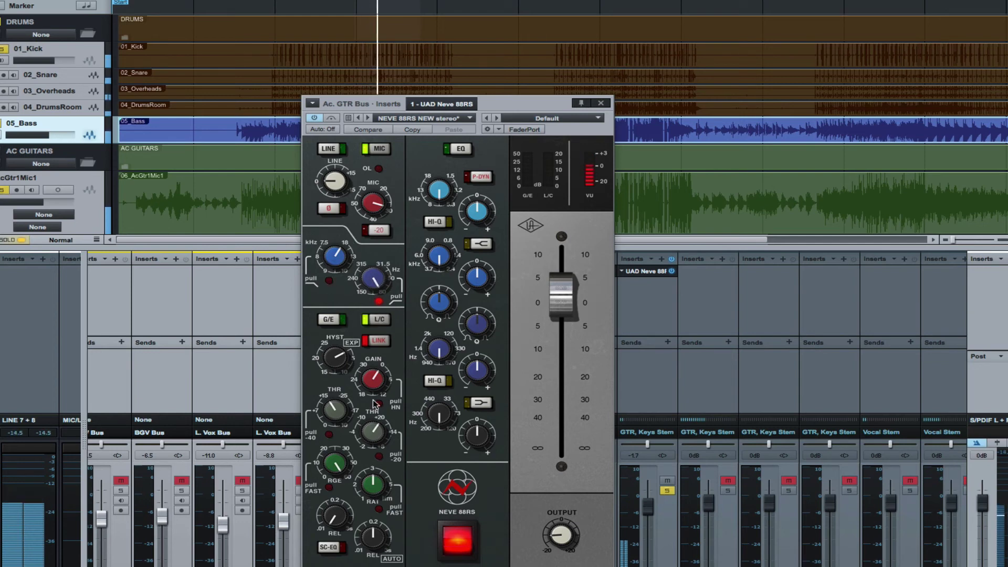
left_click_drag(374, 535, 367, 552)
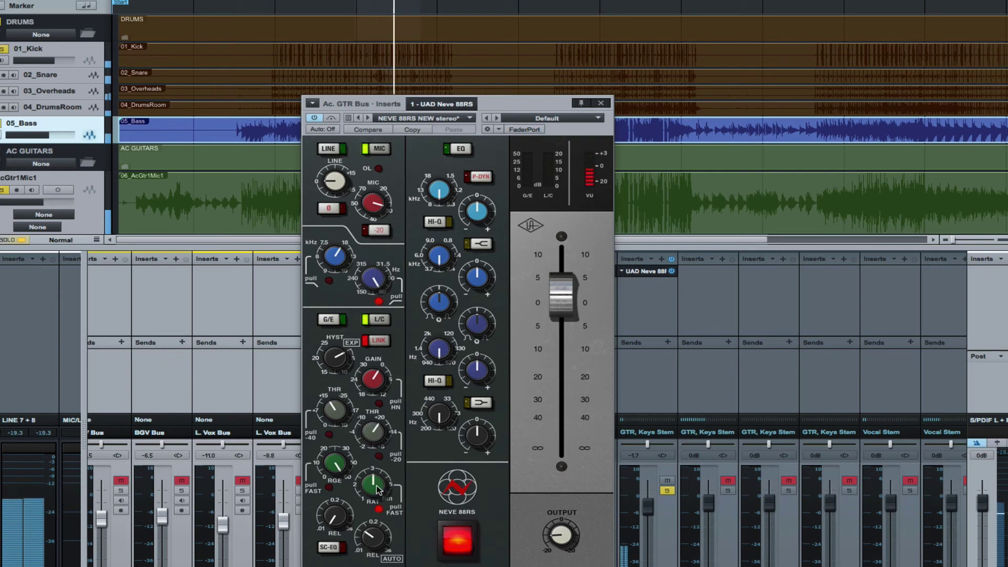
mouse_move(371, 484)
left_mouse_down()
mouse_move(372, 502)
mouse_move(374, 470)
left_mouse_up()
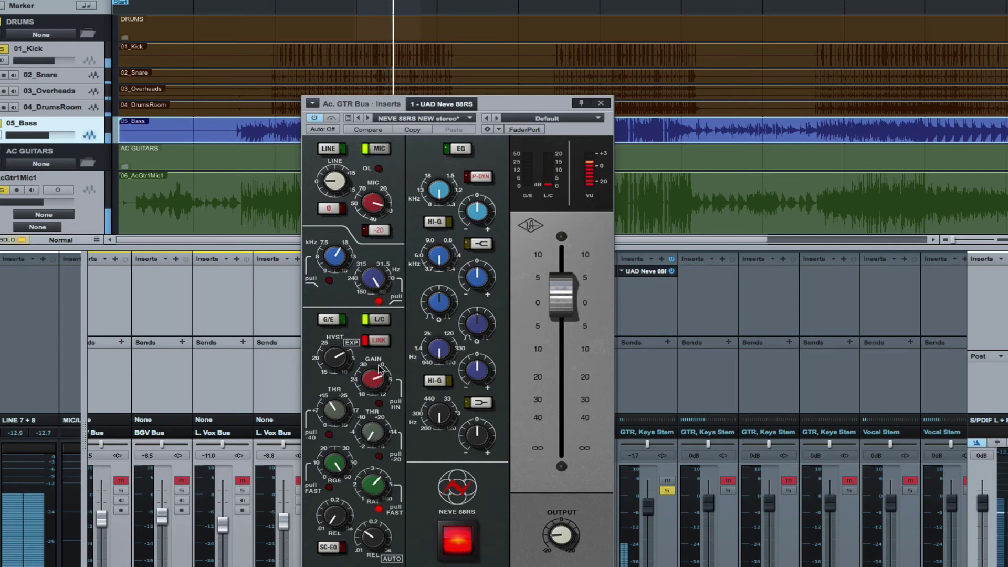
- Compare the guitar with the compressor on and off while fine-tuning the compressor's threshold and gain
left_click(377, 321)
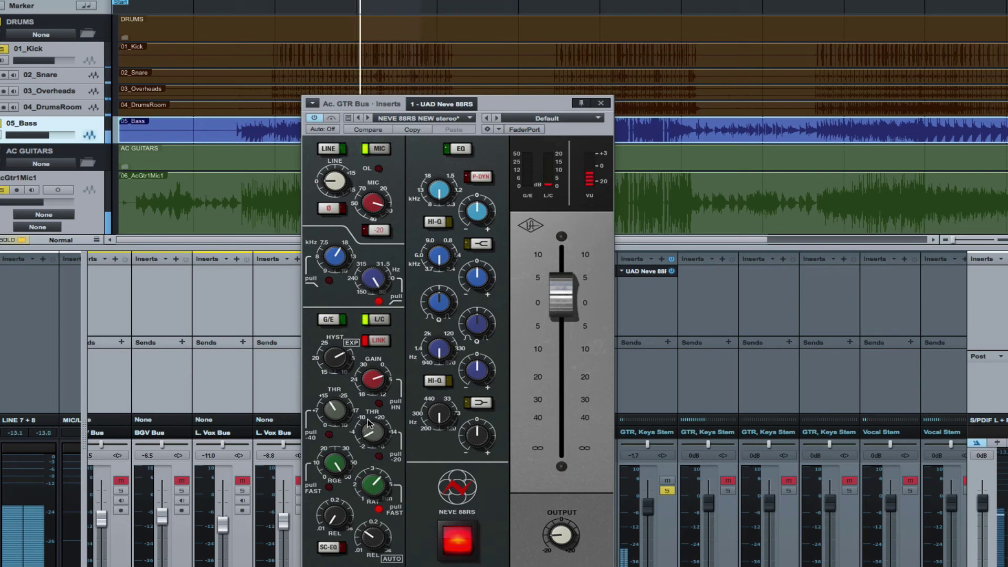
left_click(379, 321)
left_click(379, 322)
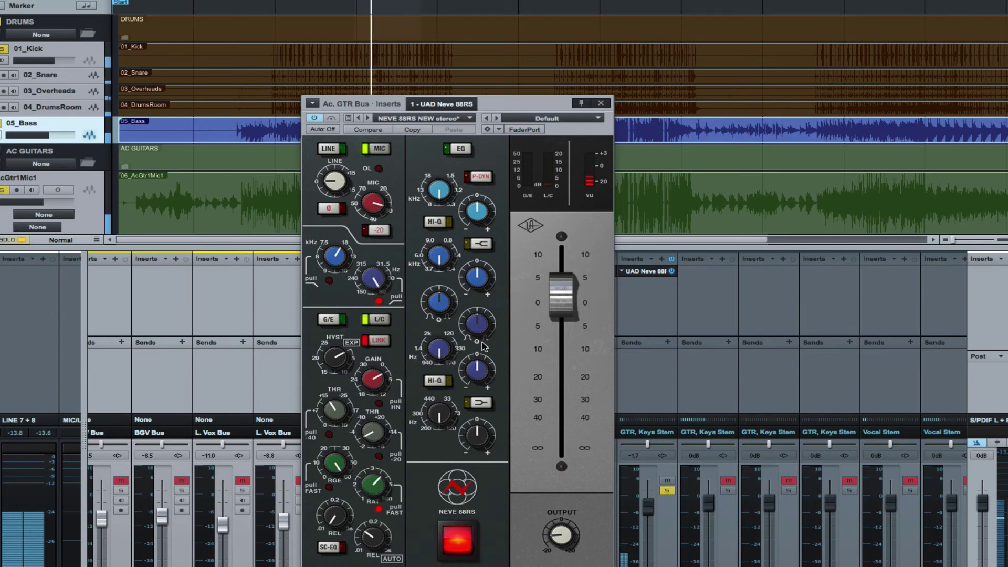
- Enable the guitar's EQ, boost its high band, switch it to P-DYN, compare it on and off, and stop playback
left_click(464, 151)
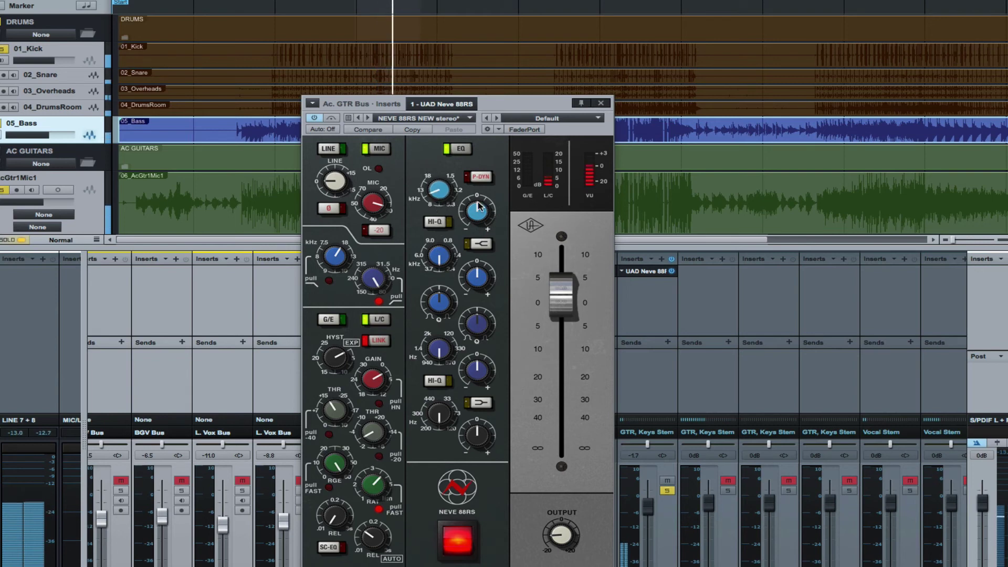
left_click(481, 178)
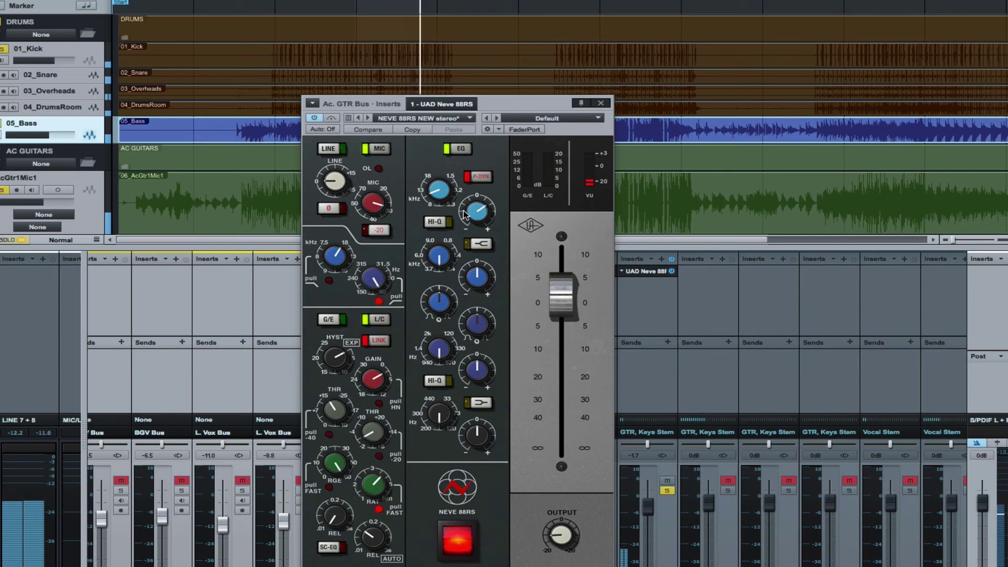
left_click(460, 149)
left_click(460, 150)
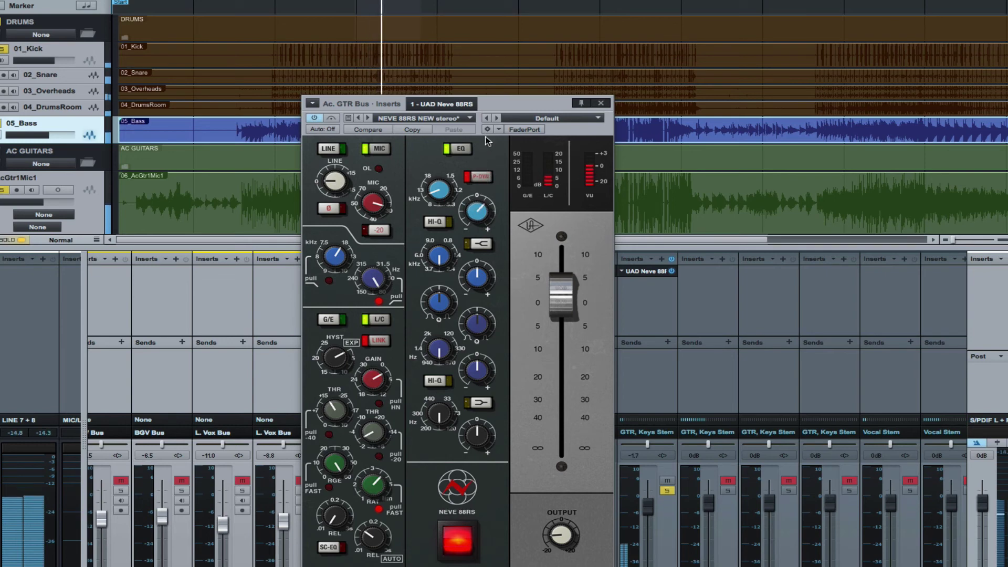
left_click(460, 149)
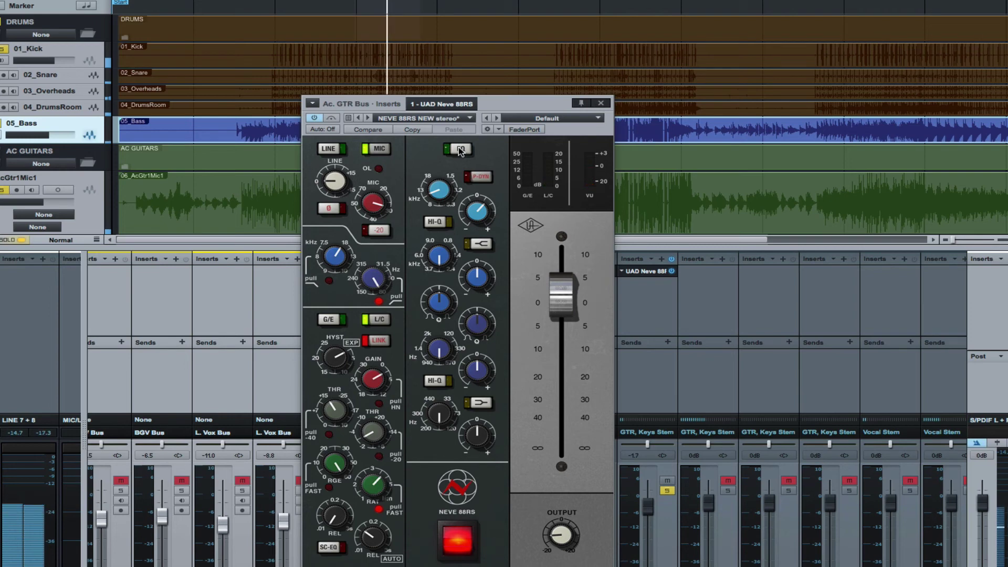
left_click(459, 150)
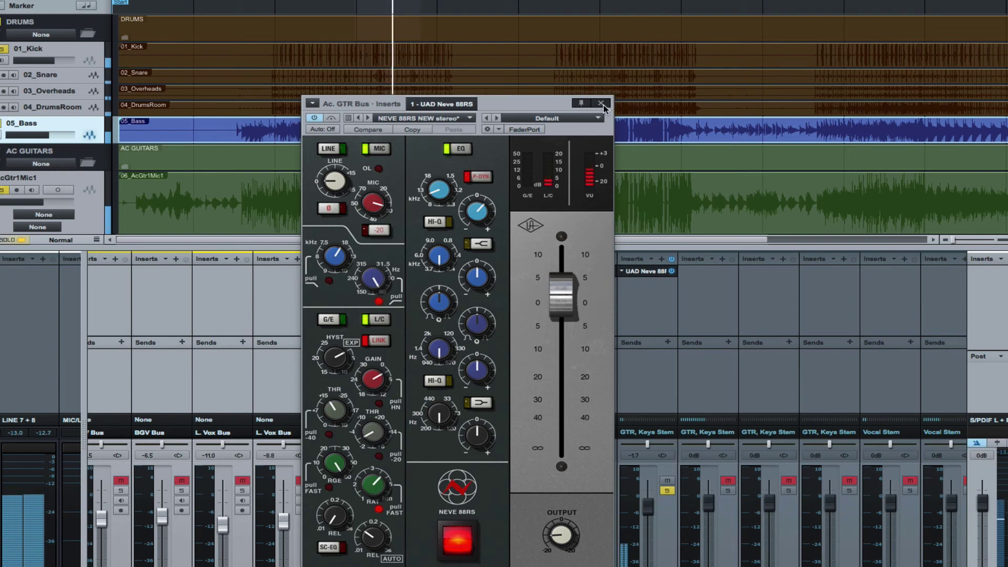
key("space")
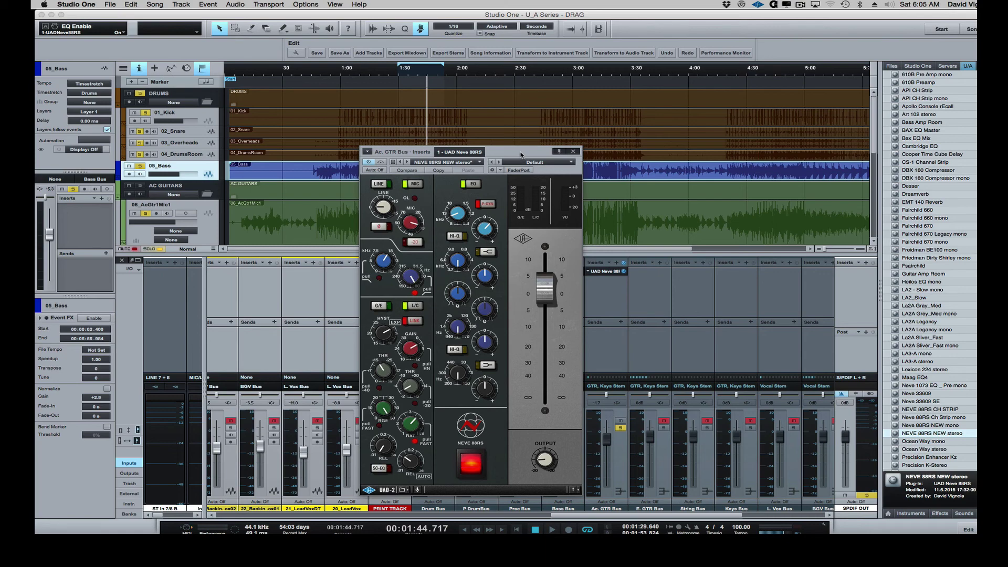
- Move the guitar plug-in window clear of the bus channels and open the Bass Bus and Ac. GTR Bus Neve 88RS windows together
left_click_drag(521, 155, 516, 133)
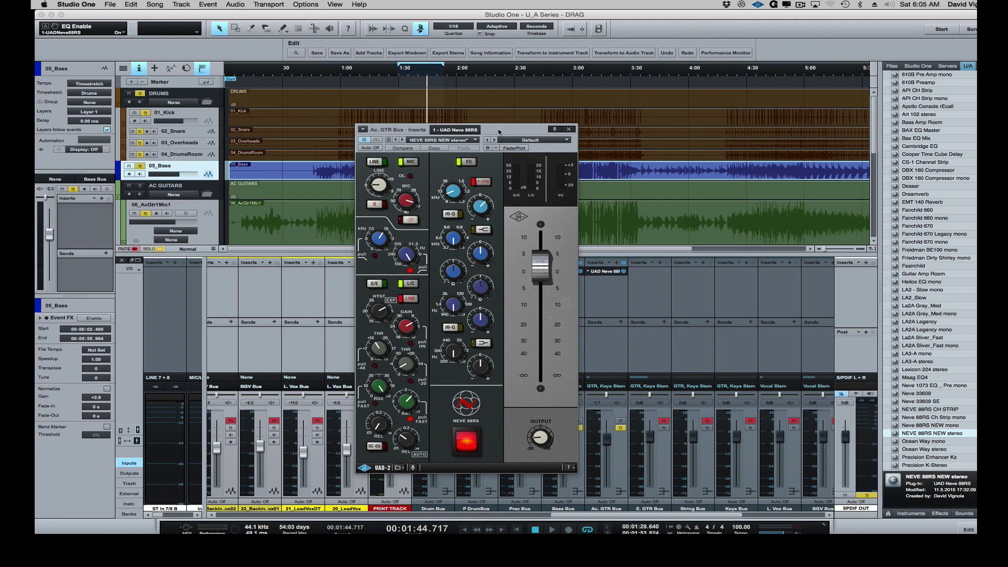
left_click_drag(499, 132, 500, 127)
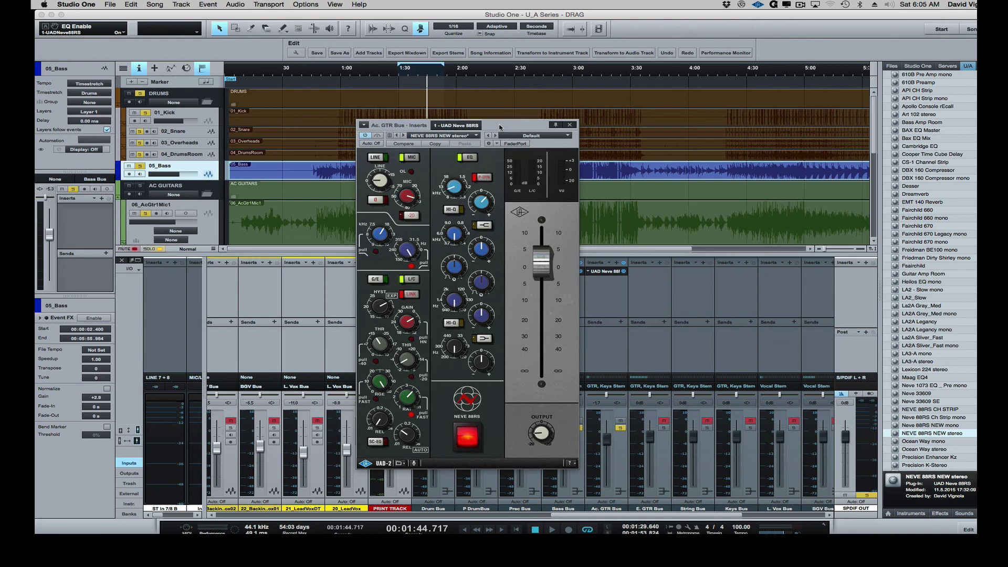
left_click_drag(500, 126, 775, 90)
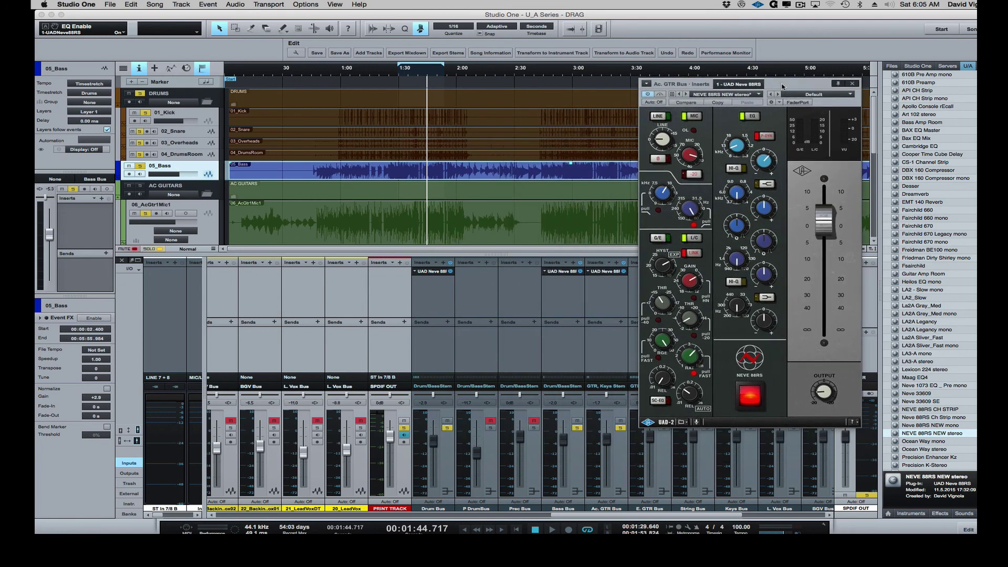
left_click(566, 274)
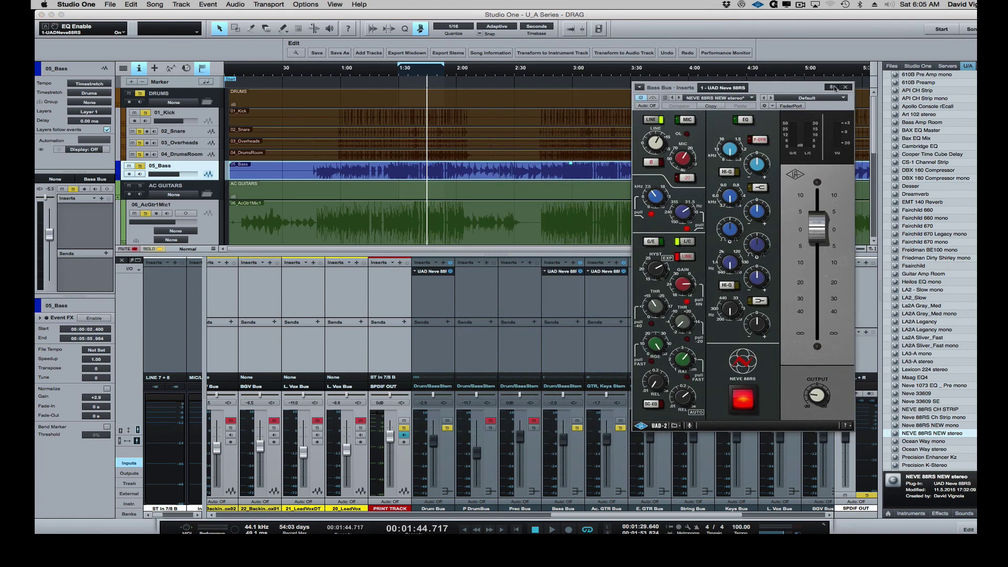
left_click(598, 273)
- Place the Bass Bus and Ac. GTR Bus plug-in windows beside each other, clear of the Drum Bus insert
left_click_drag(787, 88, 623, 102)
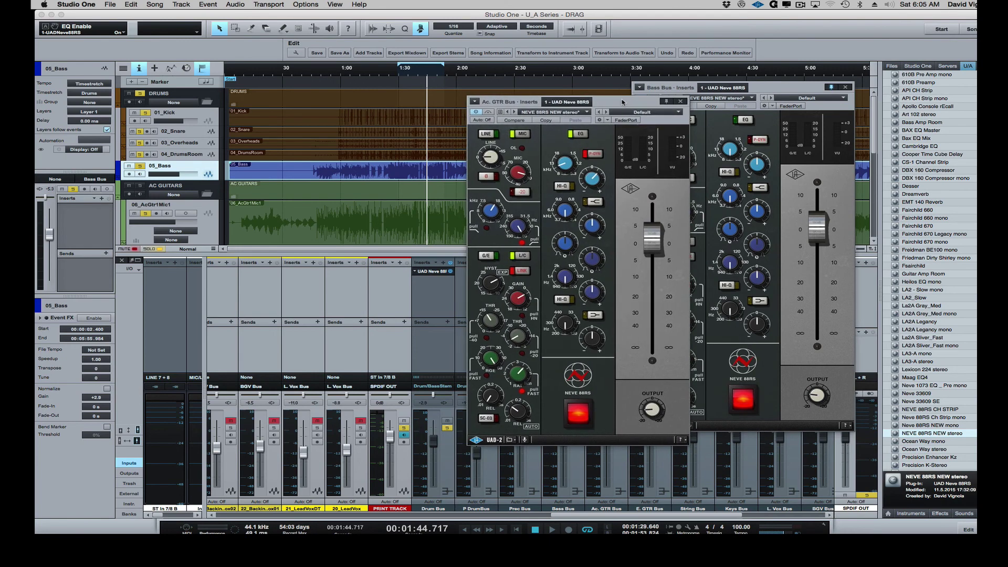
left_click_drag(780, 88, 585, 97)
left_click_drag(347, 104, 349, 103)
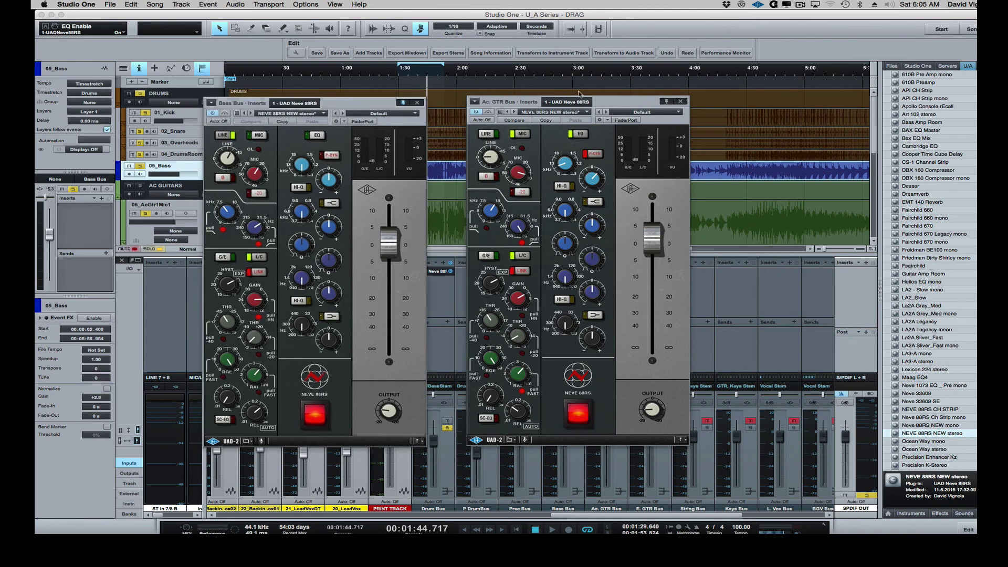
left_click_drag(625, 105, 802, 81)
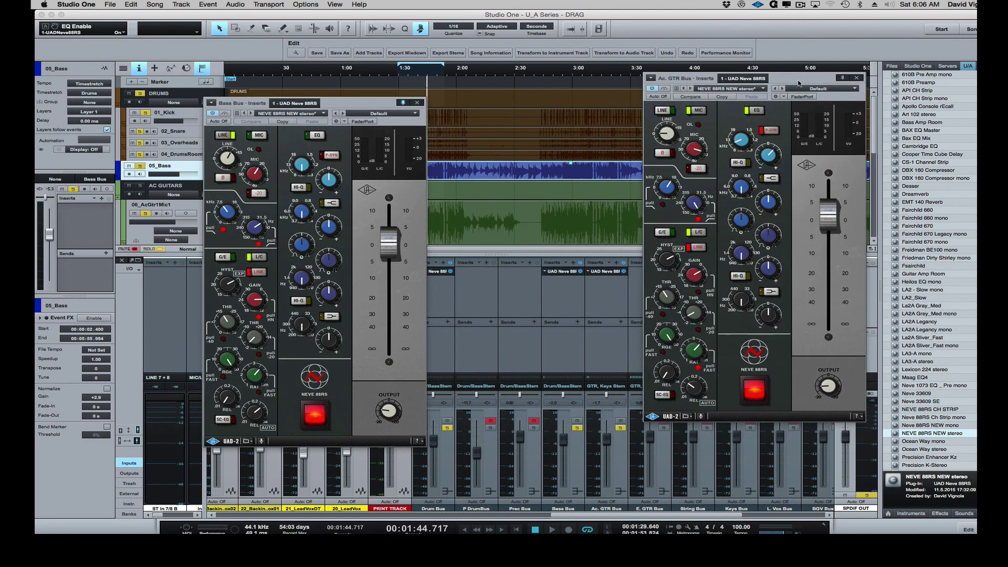
left_click_drag(340, 104, 549, 80)
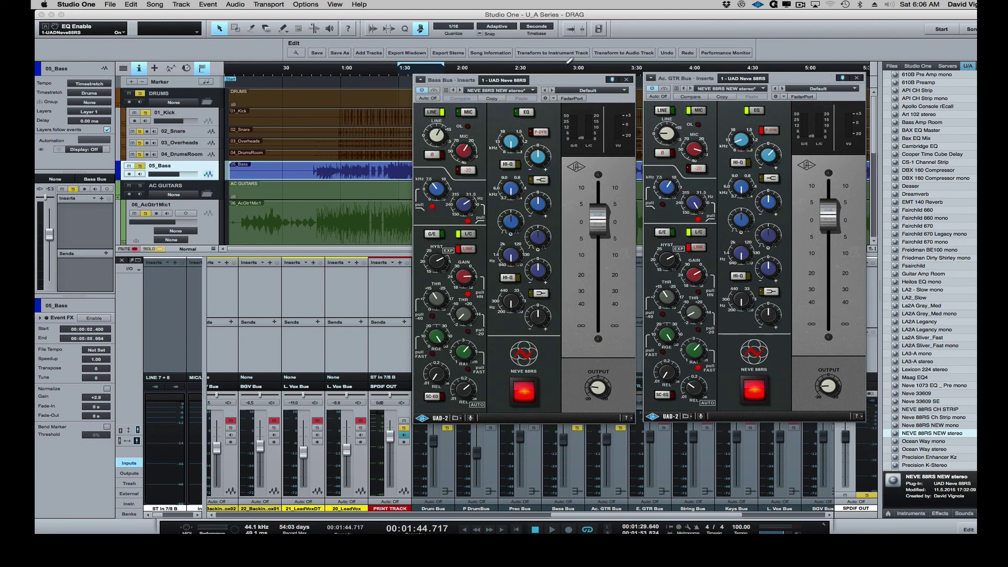
left_click_drag(557, 82, 673, 95)
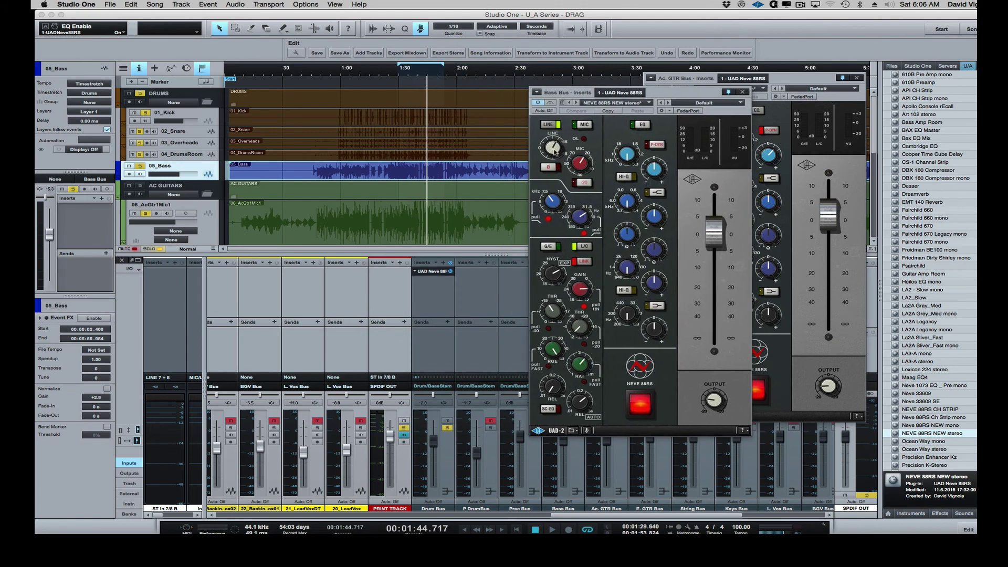
- Open the Drum Bus Neve 88RS and line up the Drum, Bass and Ac. GTR plug-in windows in one row
left_click(428, 273)
left_click_drag(530, 93, 355, 80)
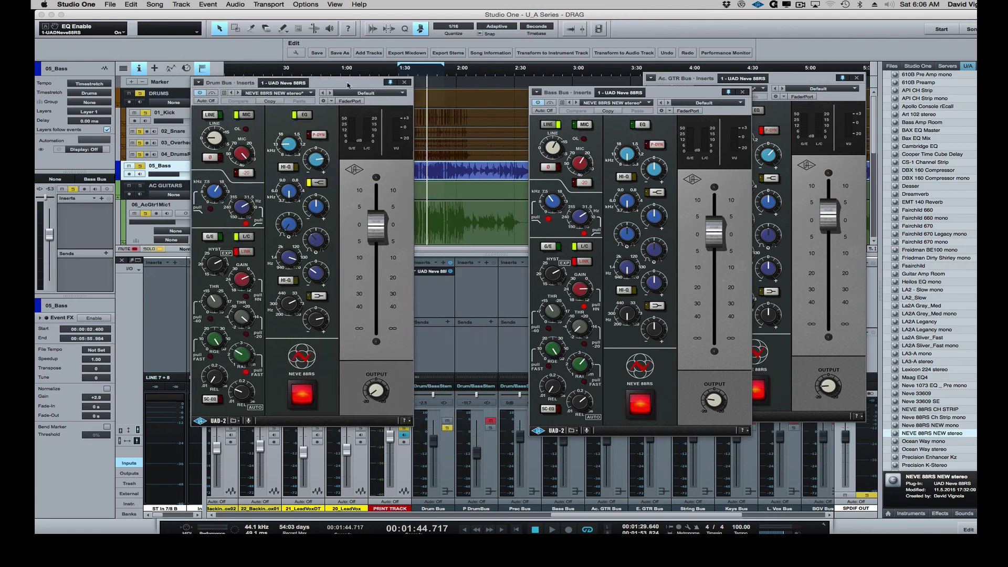
left_click_drag(716, 95, 599, 77)
left_click_drag(744, 81, 765, 75)
left_click_drag(565, 79, 584, 76)
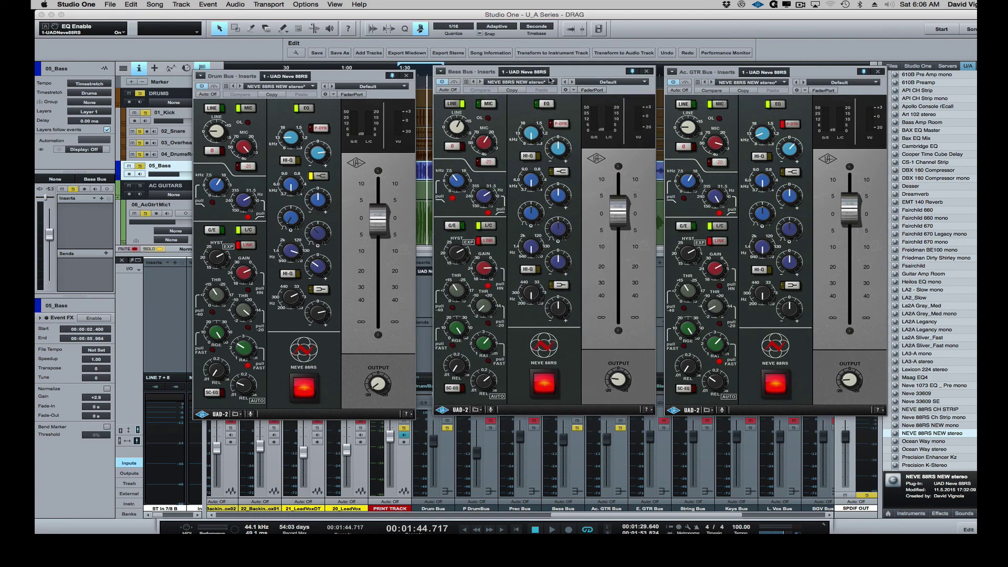
left_click_drag(368, 77, 380, 73)
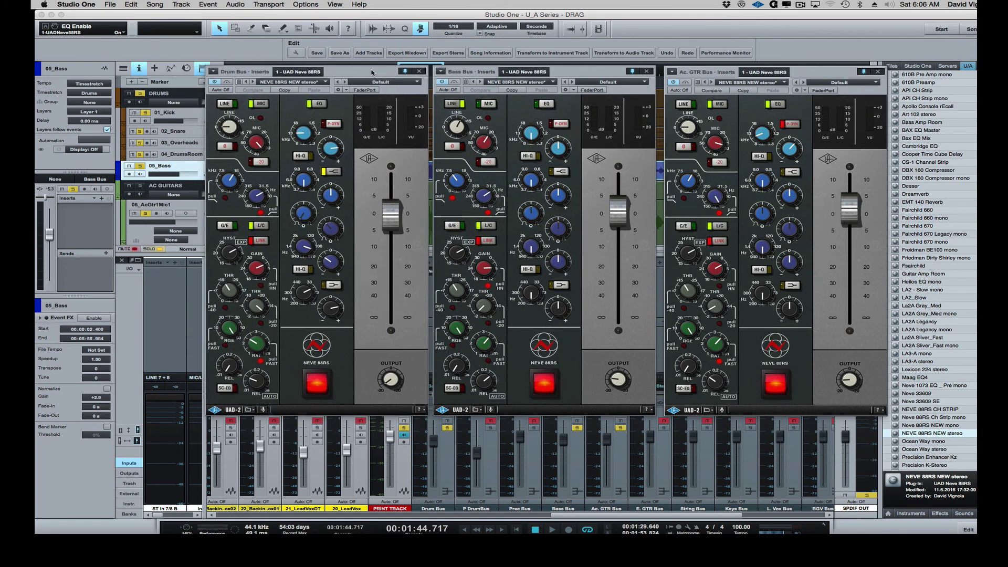
- Hide the browser and space the three Neve 88RS windows evenly above the mixer faders
left_click_drag(809, 72, 806, 74)
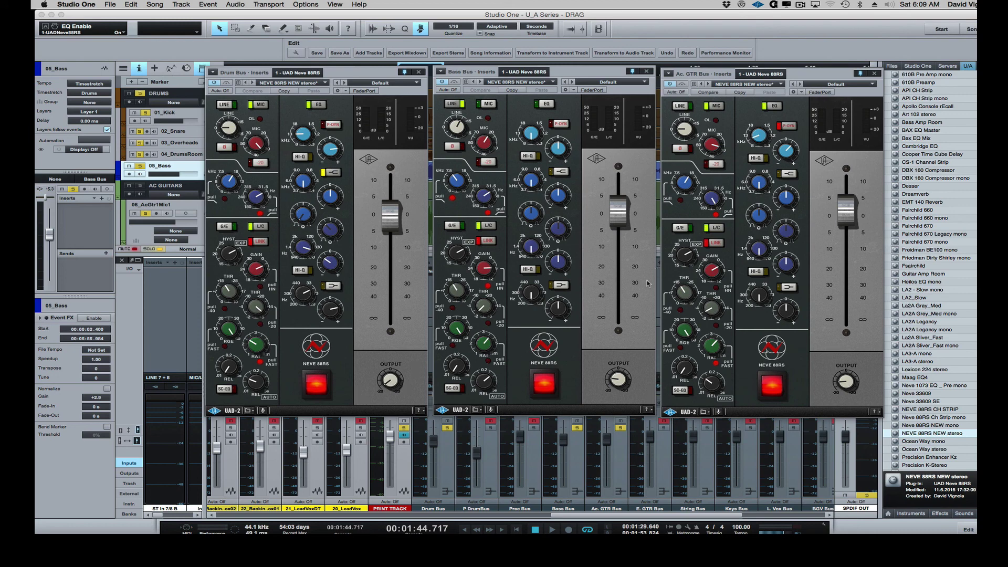
key("F5")
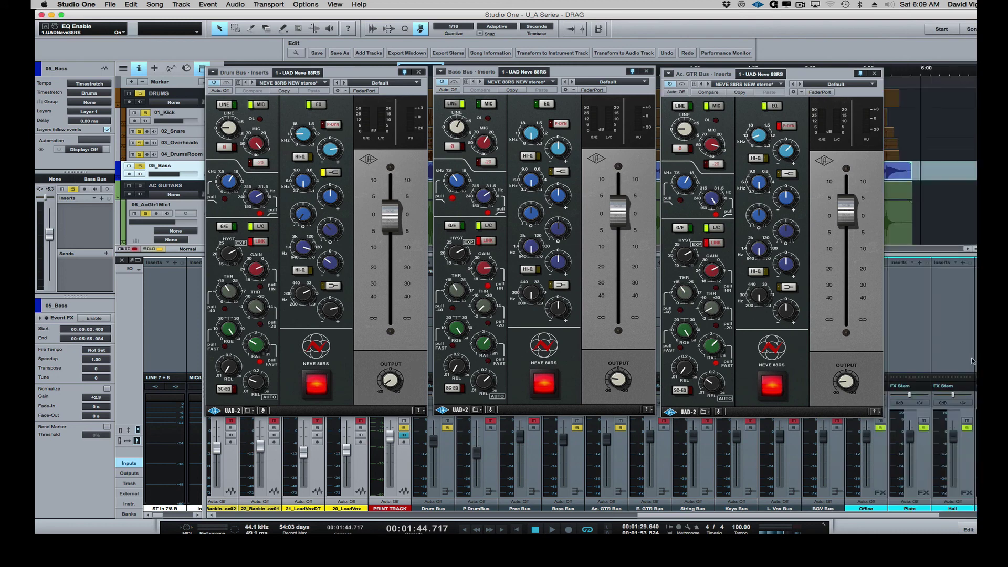
left_click_drag(812, 78, 821, 74)
left_click_drag(594, 76, 599, 74)
left_click_drag(373, 76, 372, 76)
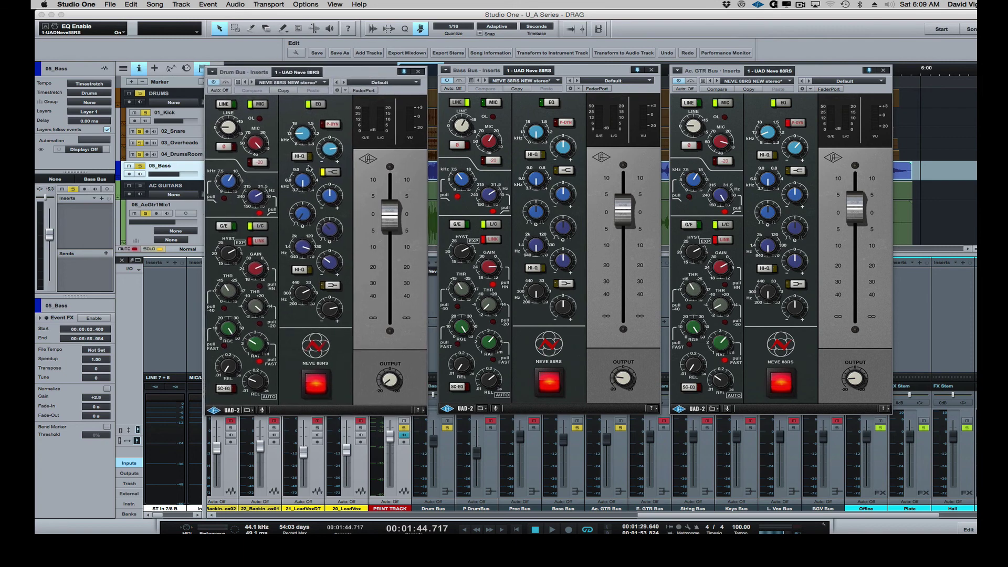
- Start playback, set the Drum Bus fader to -1.7 dB and rebalance the Bass Bus and Ac. GTR Bus faders
key("space")
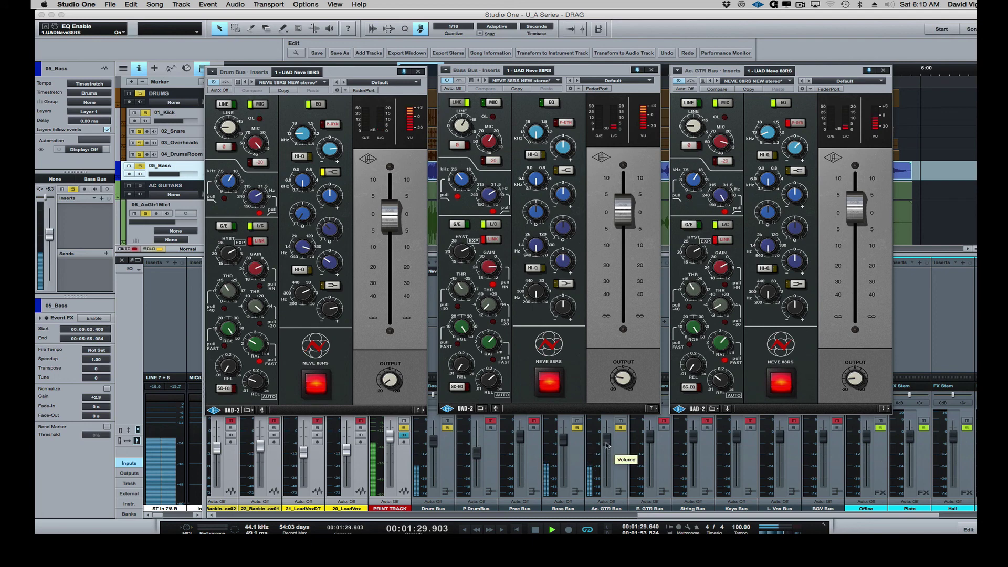
left_click(435, 448)
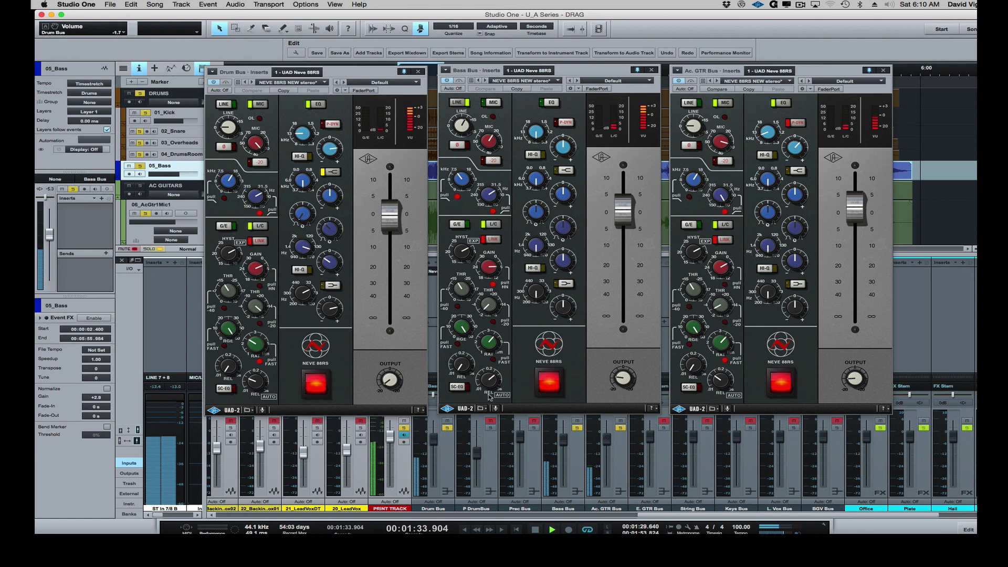
left_click(564, 442)
left_click(605, 441)
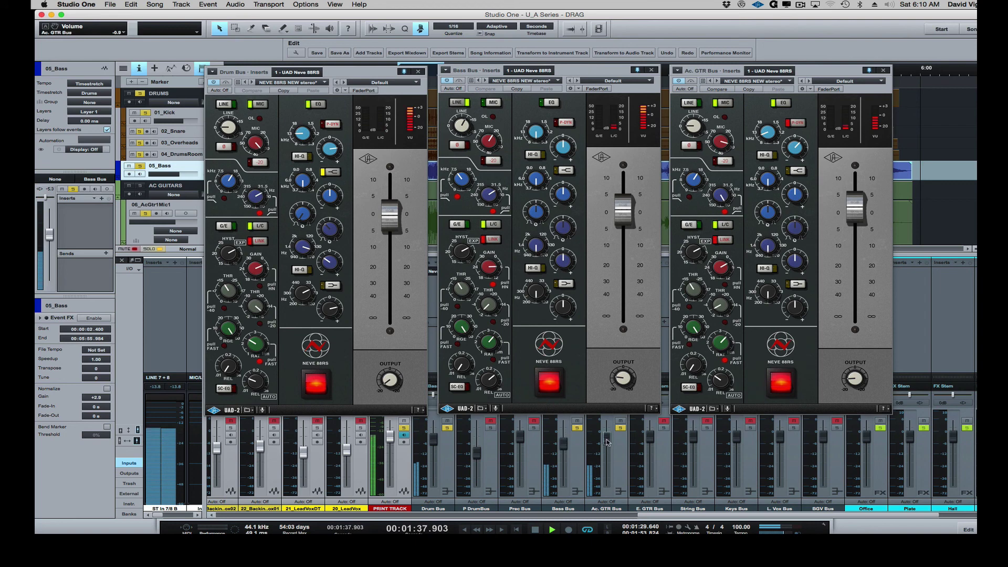
- Compare the playing mix by powering off the Drum, Bass and Ac. GTR Neve 88RS plug-ins in turn and powering them back on in the same order
left_click(316, 386)
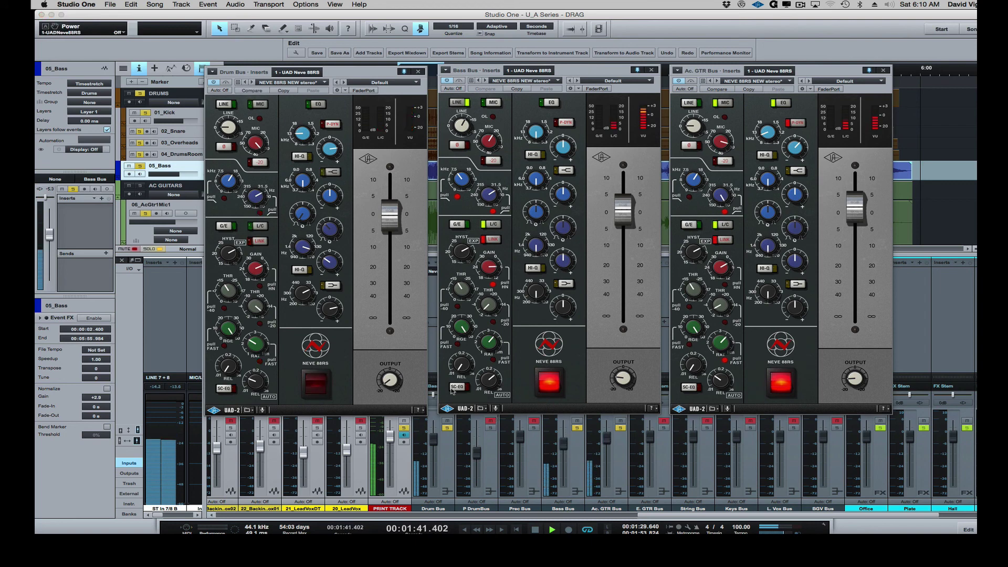
left_click(547, 384)
left_click(781, 388)
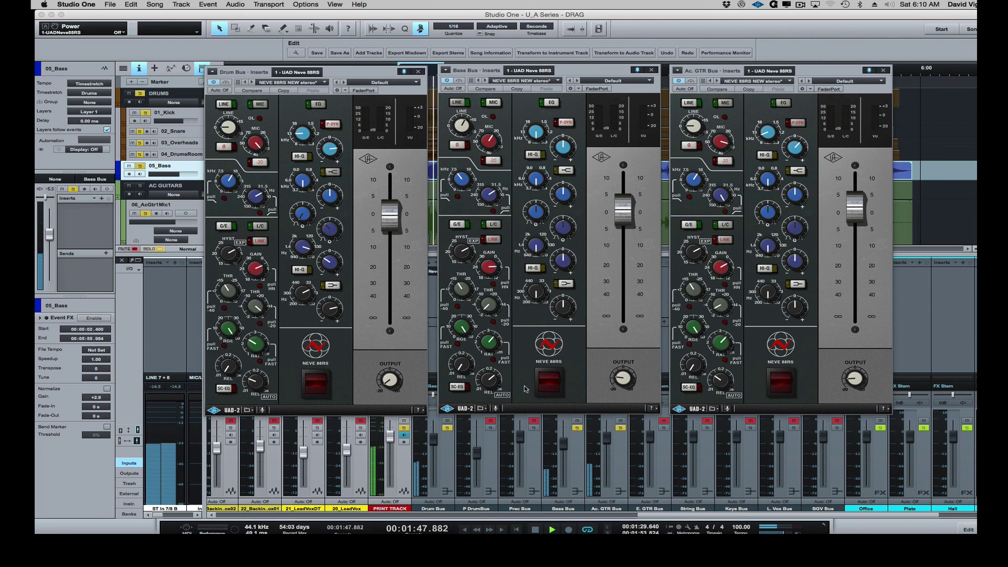
left_click(316, 383)
left_click(561, 380)
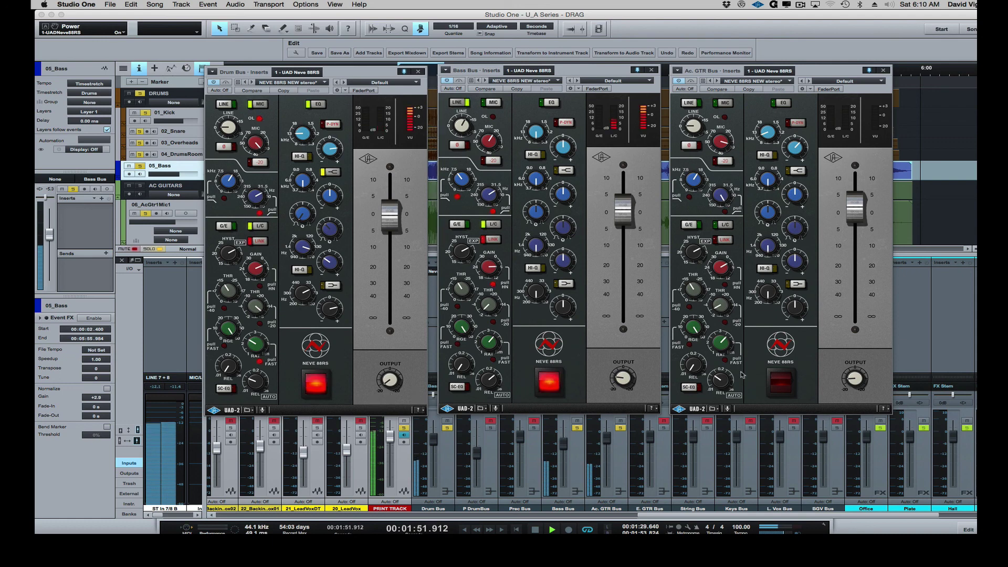
left_click(781, 382)
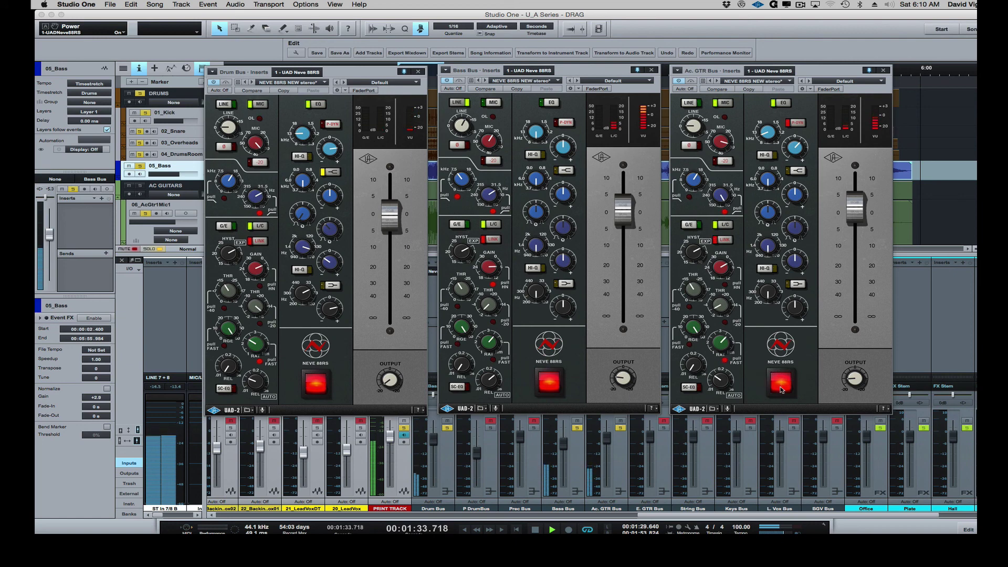
- Bypass the Neve 88RS units from Ac. GTR to Bass to Drum, re-enable them from Drum to Ac. GTR for comparison, and stop playback
left_click(781, 389)
left_click(546, 395)
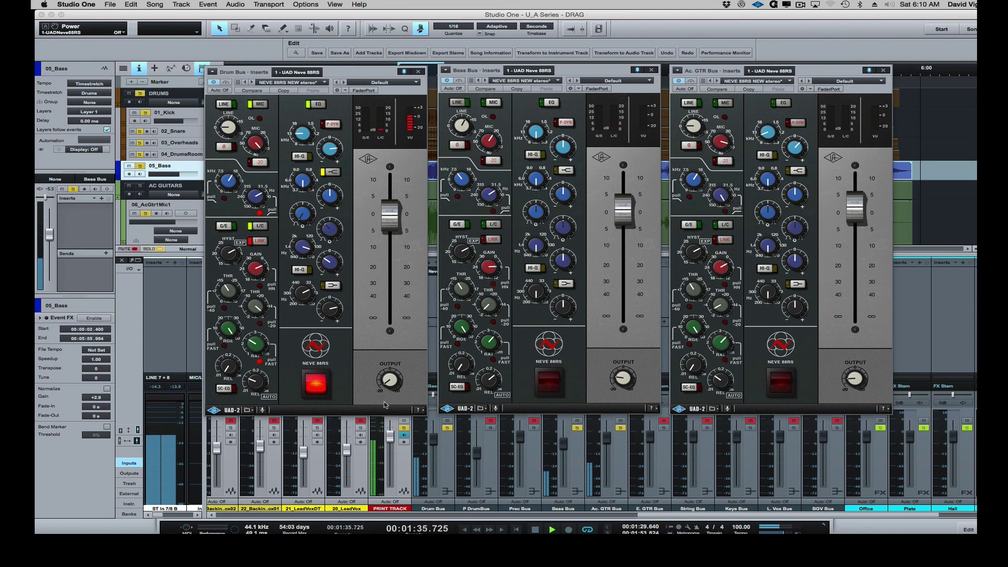
left_click(320, 388)
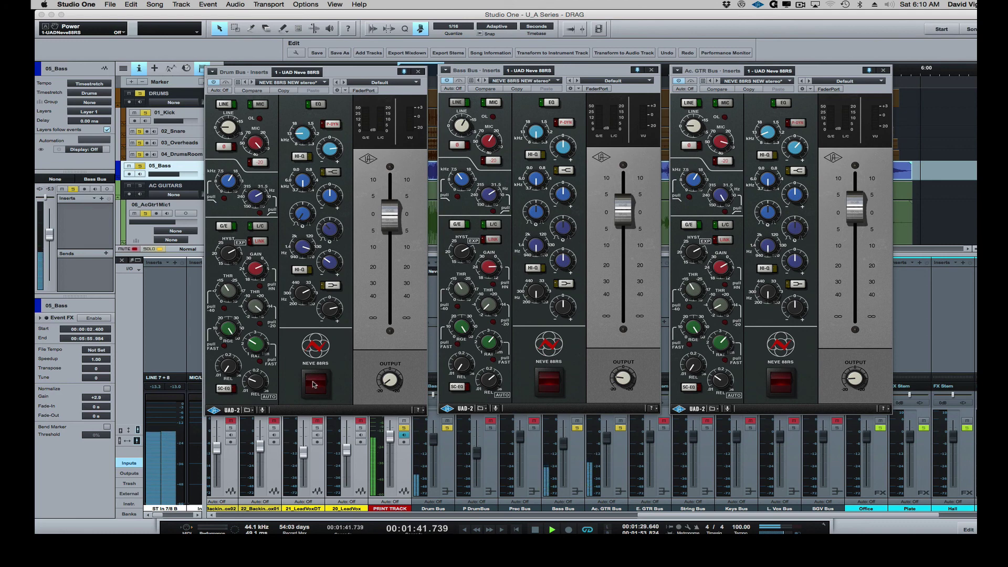
left_click(314, 385)
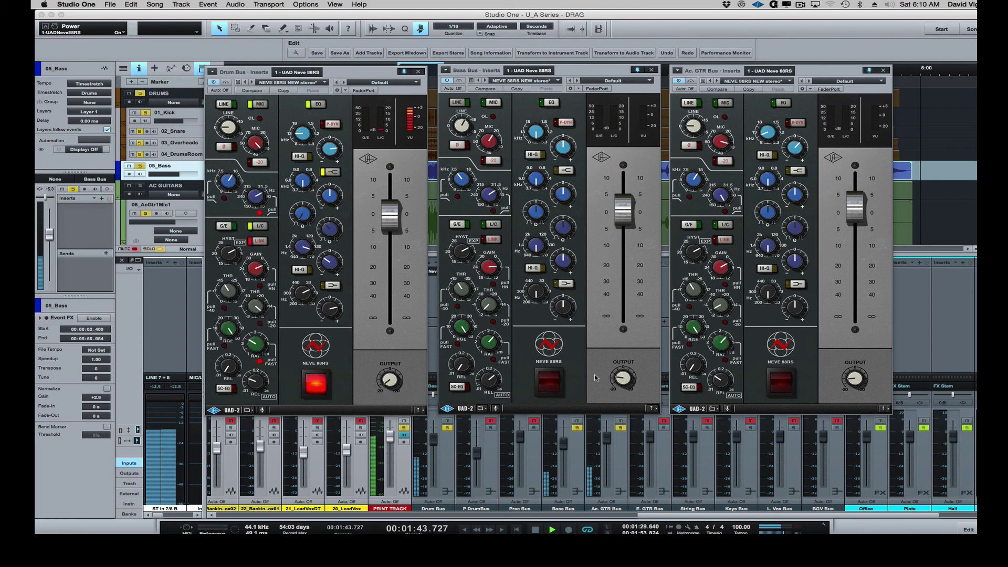
left_click(552, 380)
left_click(780, 377)
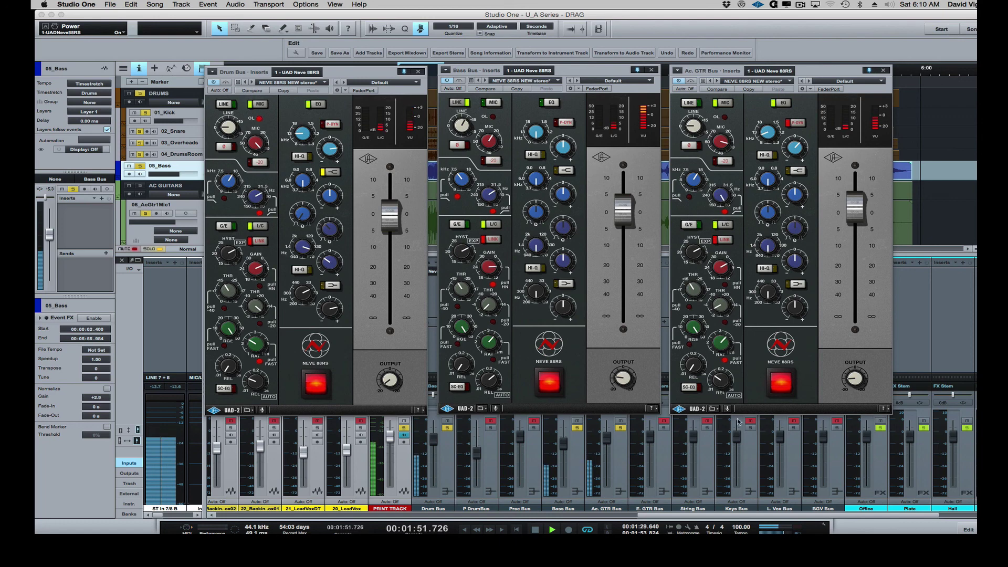
key("space")
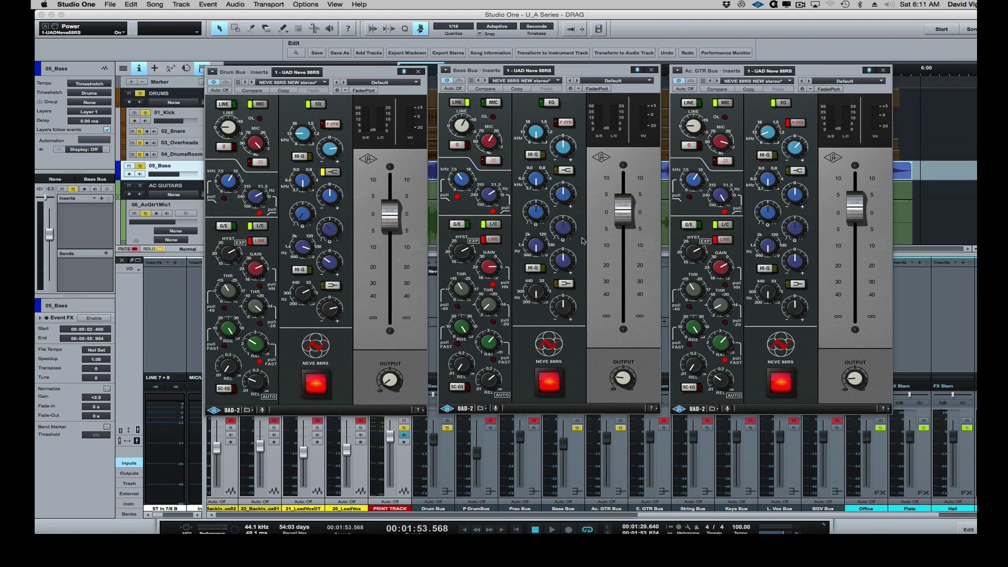
- Power off all three Neve 88RS units before playback, audition the loop while re-enabling Drum, Bass and Ac. GTR one by one, and stop playback
left_click(314, 390)
left_click(546, 388)
left_click(790, 386)
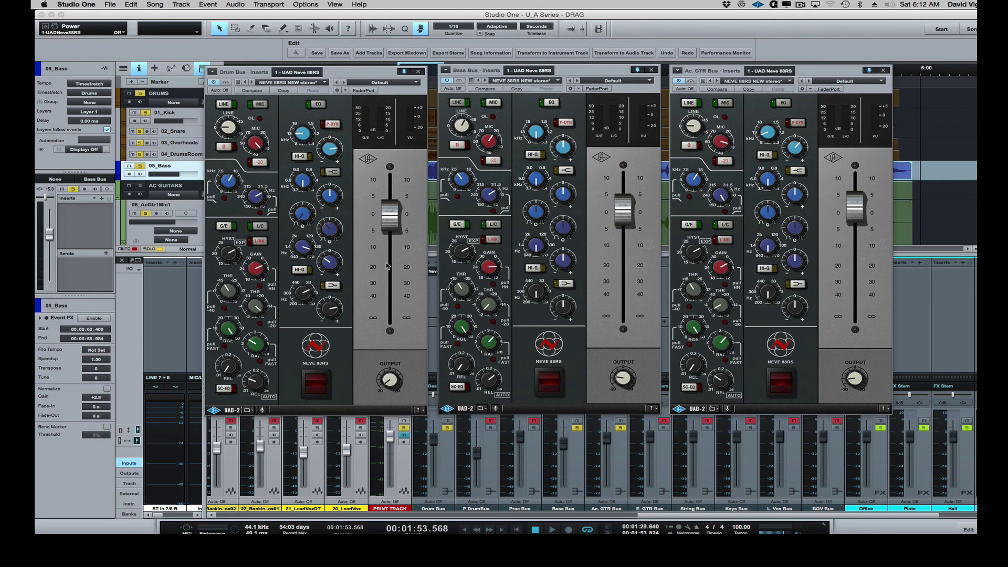
key("space")
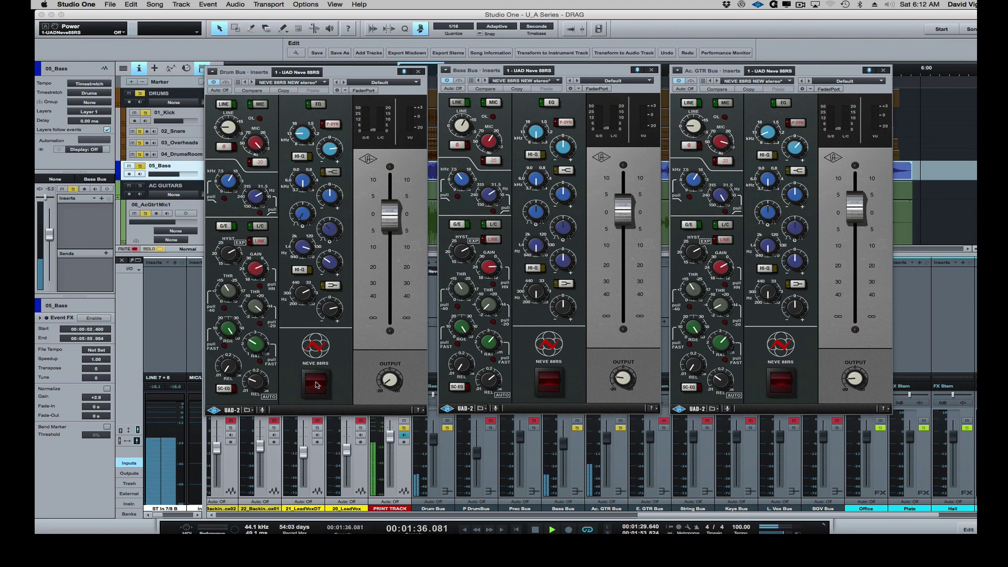
left_click(315, 385)
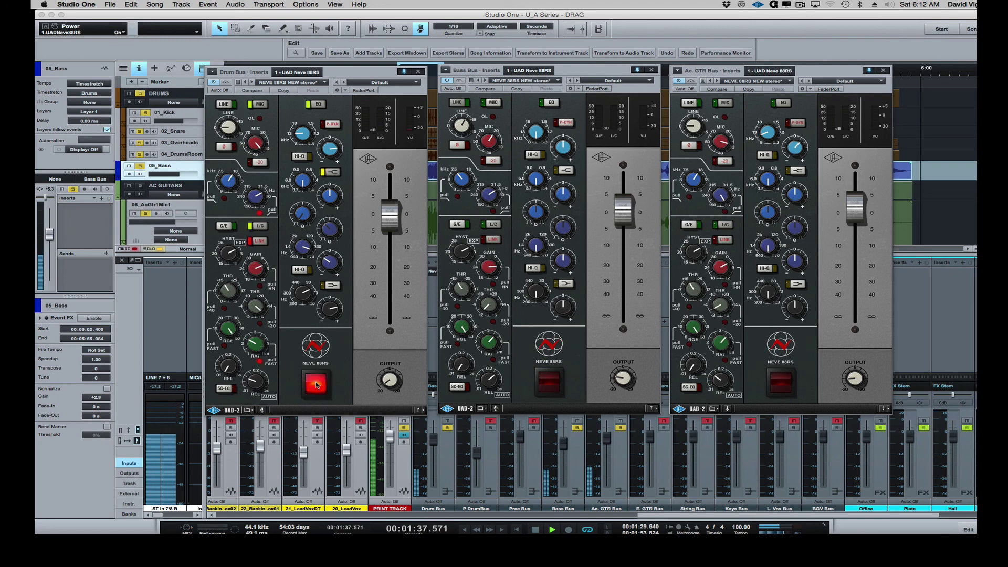
left_click(549, 382)
left_click(780, 376)
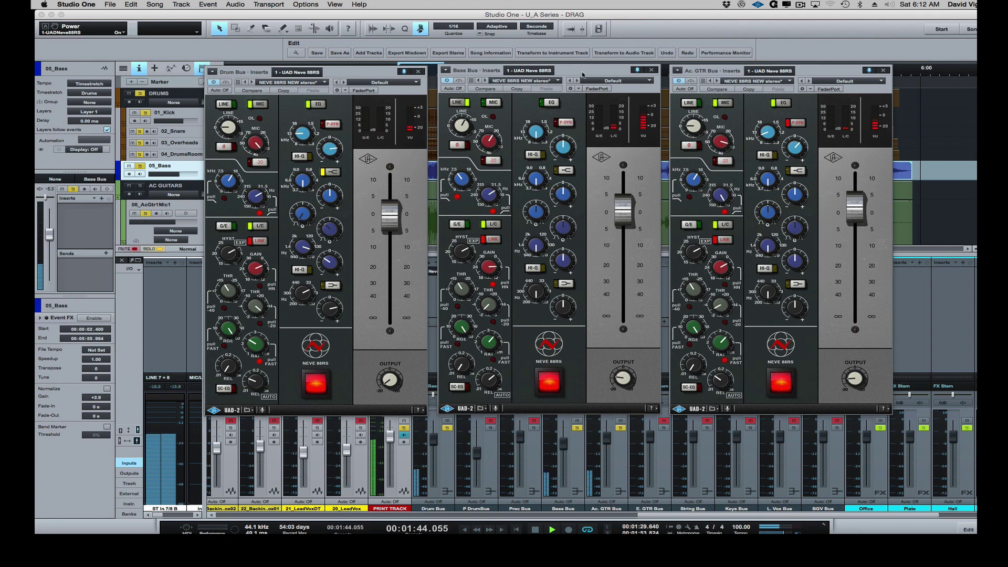
key("space")
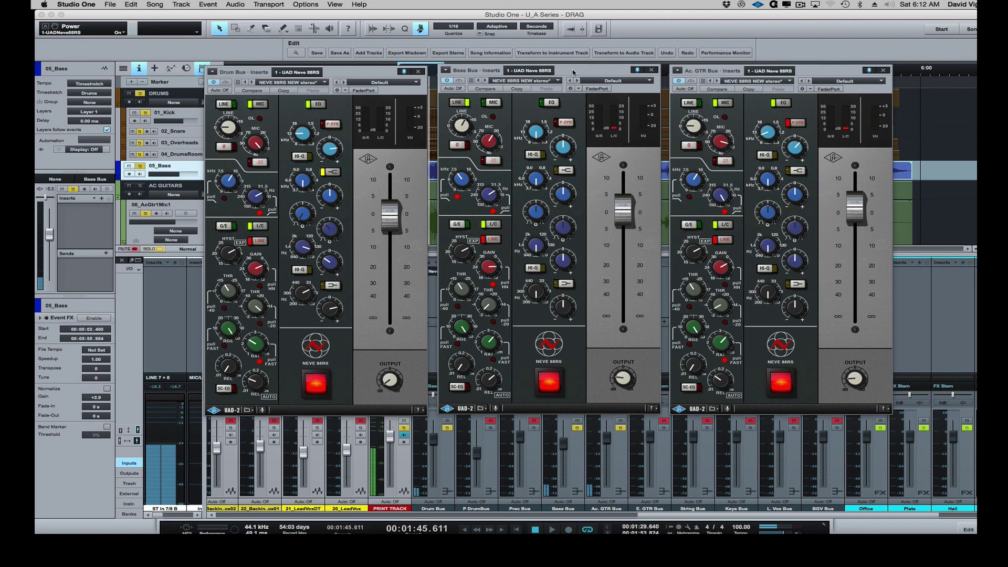